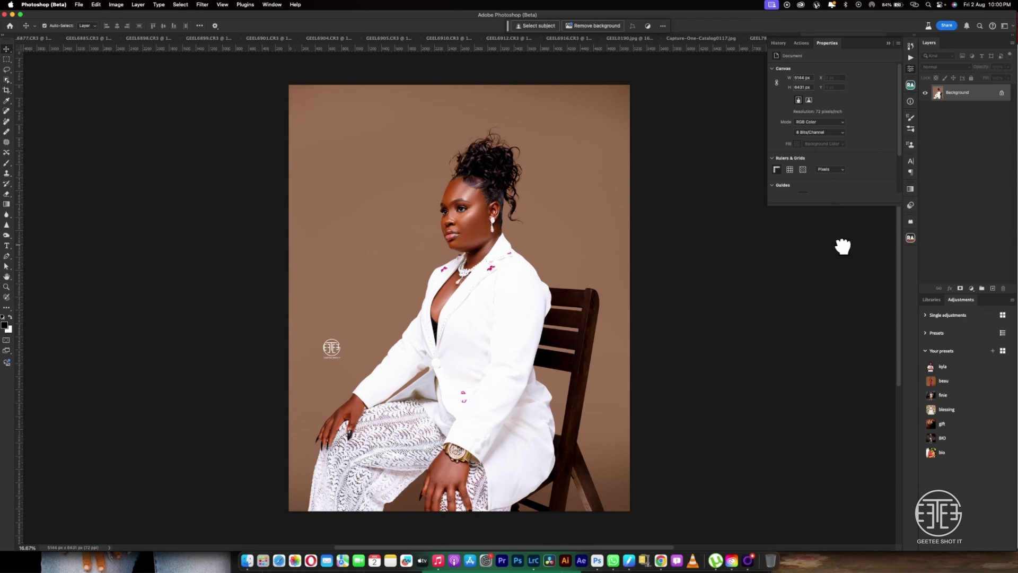
left_click(913, 5)
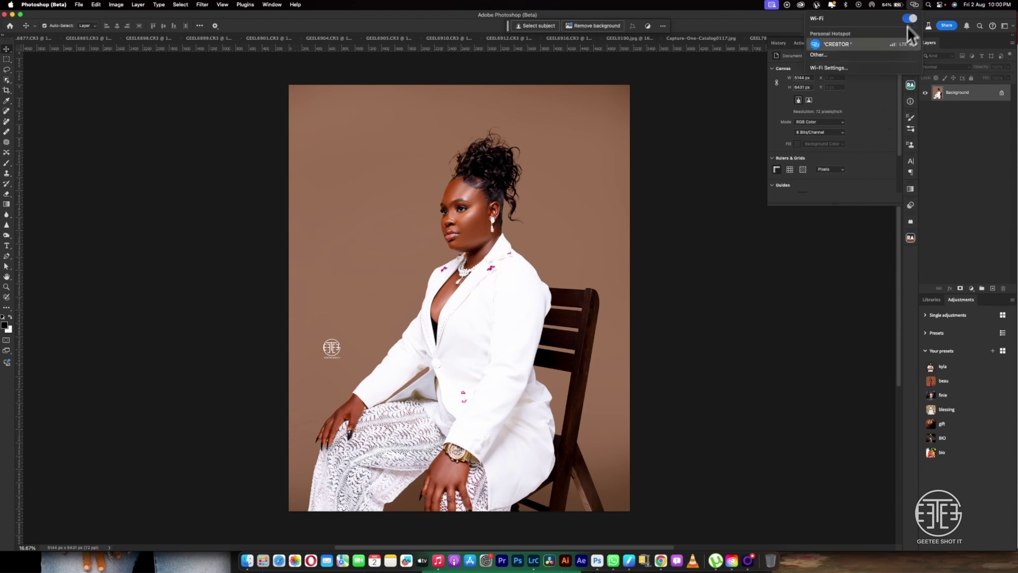
left_click(980, 96)
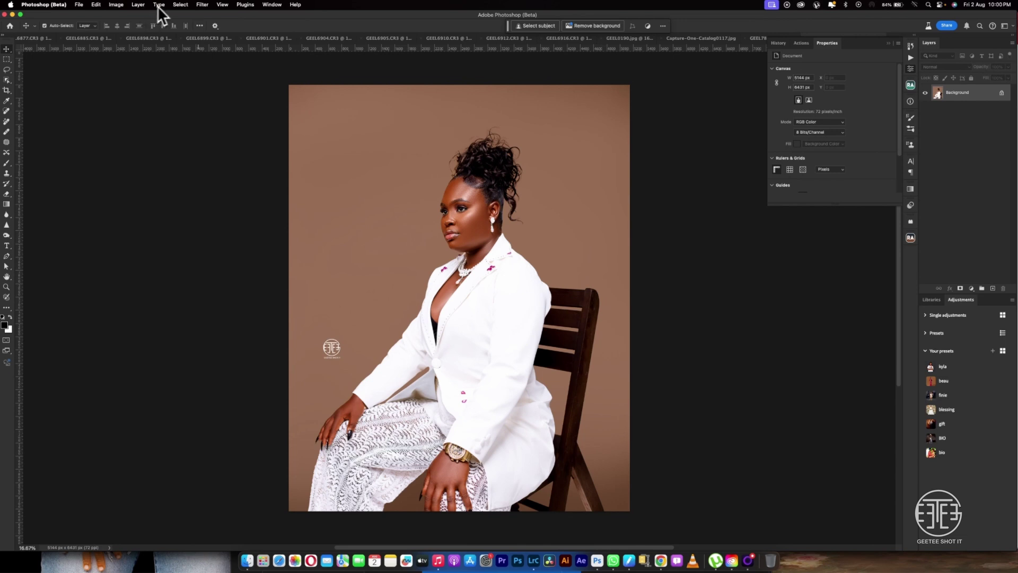
Open the Dehancer Film filter for the portrait and select the Original preset
left_click(203, 5)
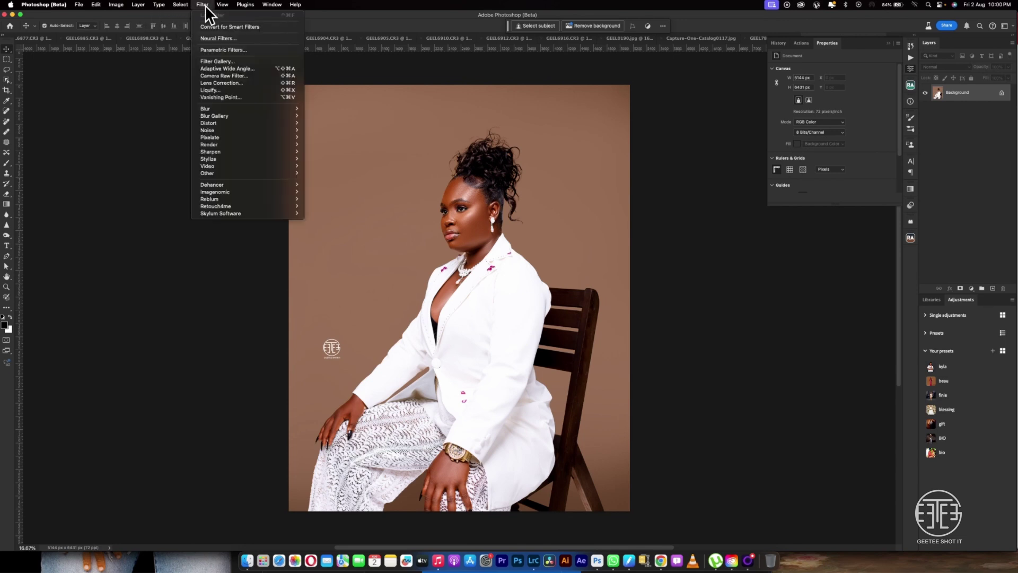
mouse_move(232, 186)
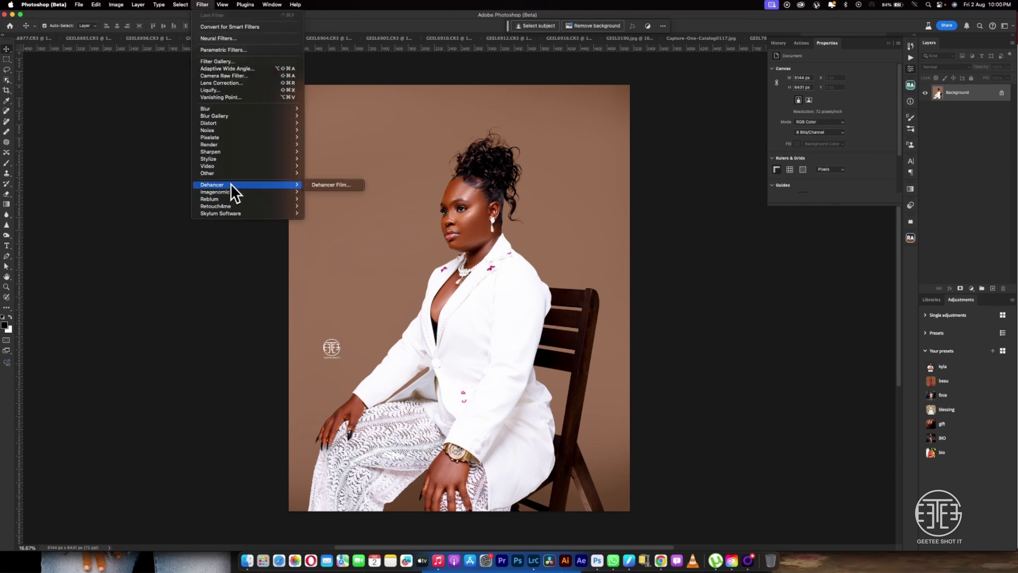
left_click(330, 187)
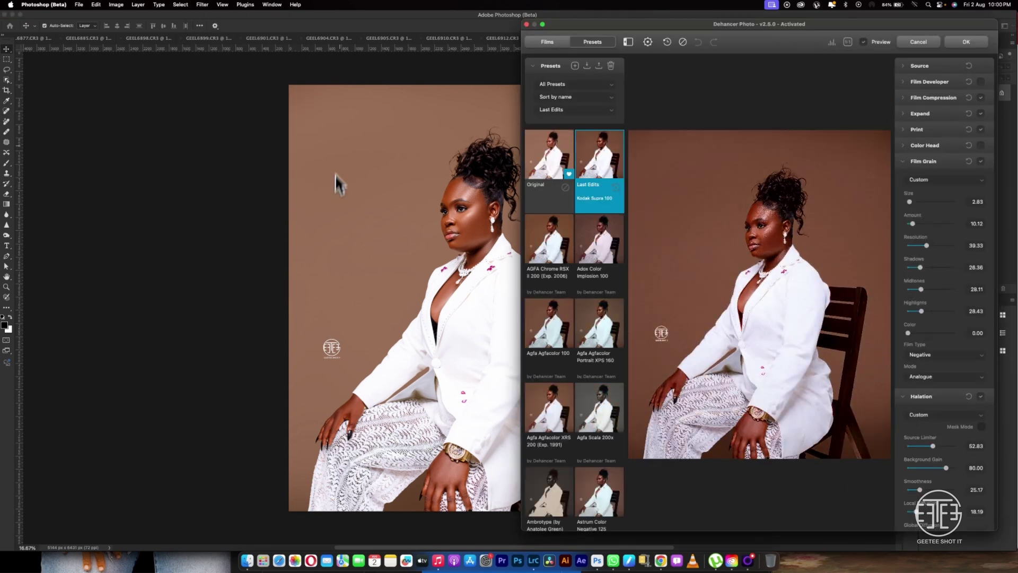
left_click(551, 155)
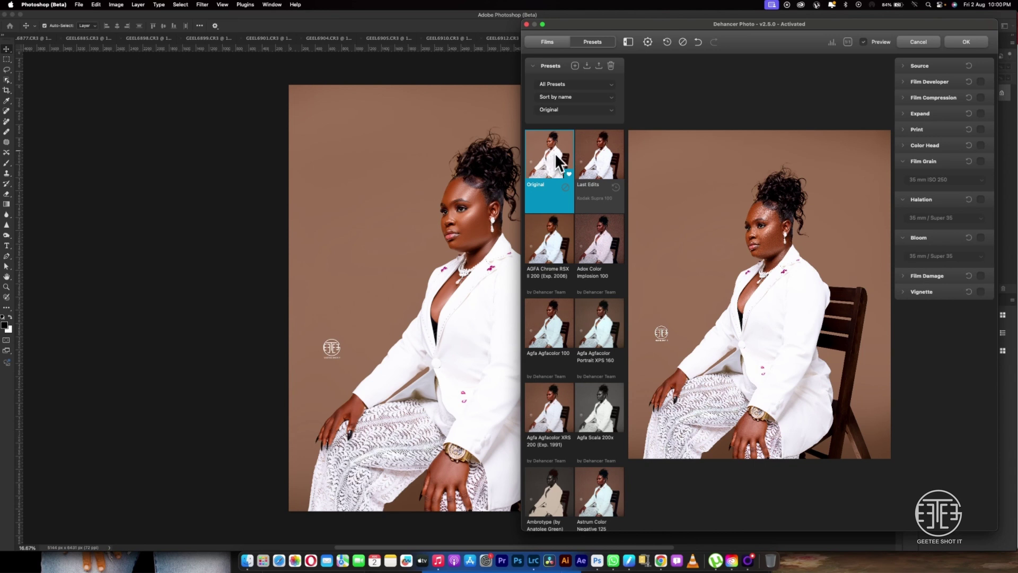
Reposition the Dehancer window and enlarge it until it covers most of the screen
left_click_drag(684, 24, 599, 24)
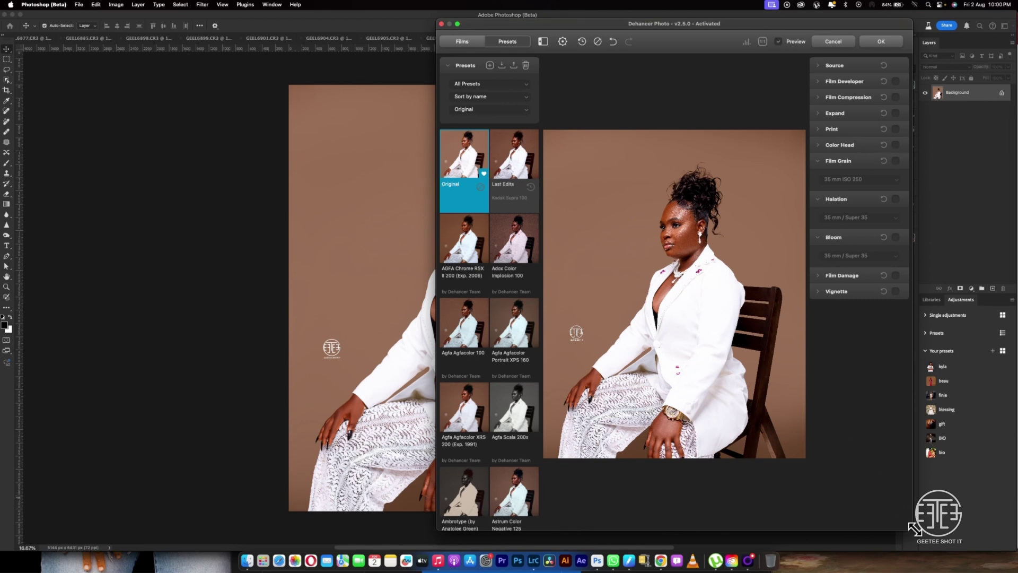
left_click_drag(908, 512, 1013, 528)
left_click_drag(631, 26, 344, 22)
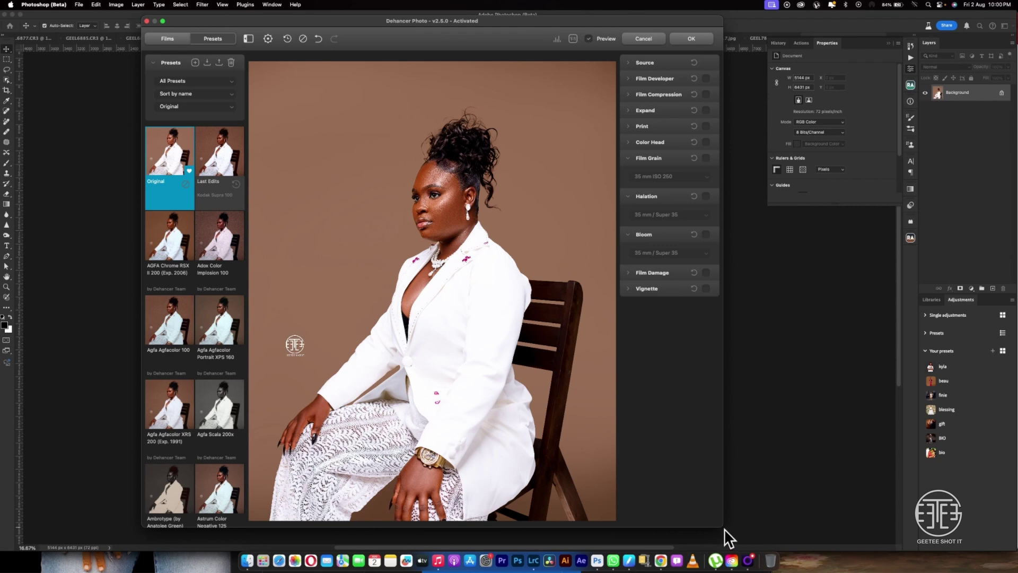
left_click_drag(724, 528, 909, 542)
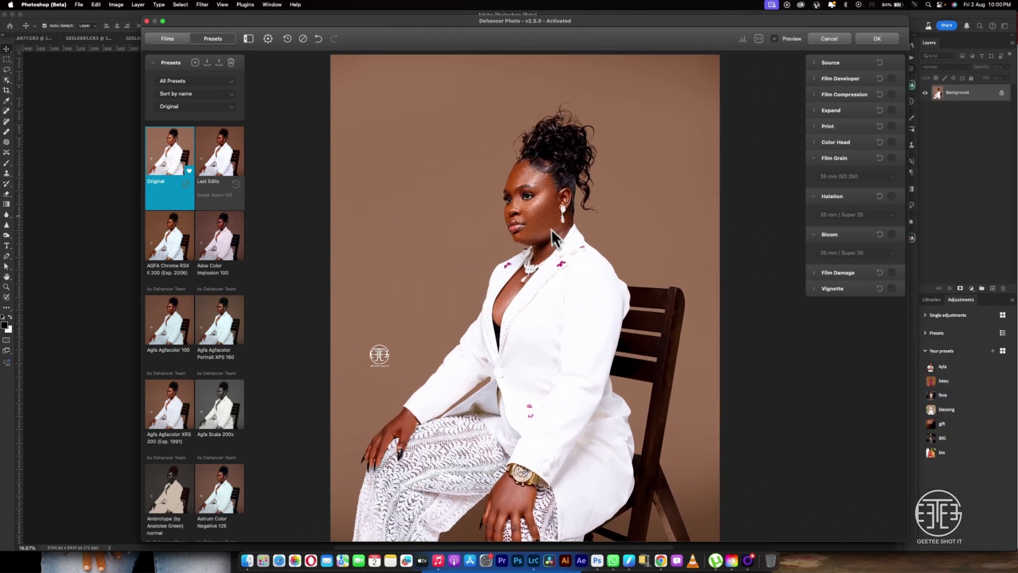
Inspect the woman's face up close, return to the full image and display the histogram
left_click(760, 39)
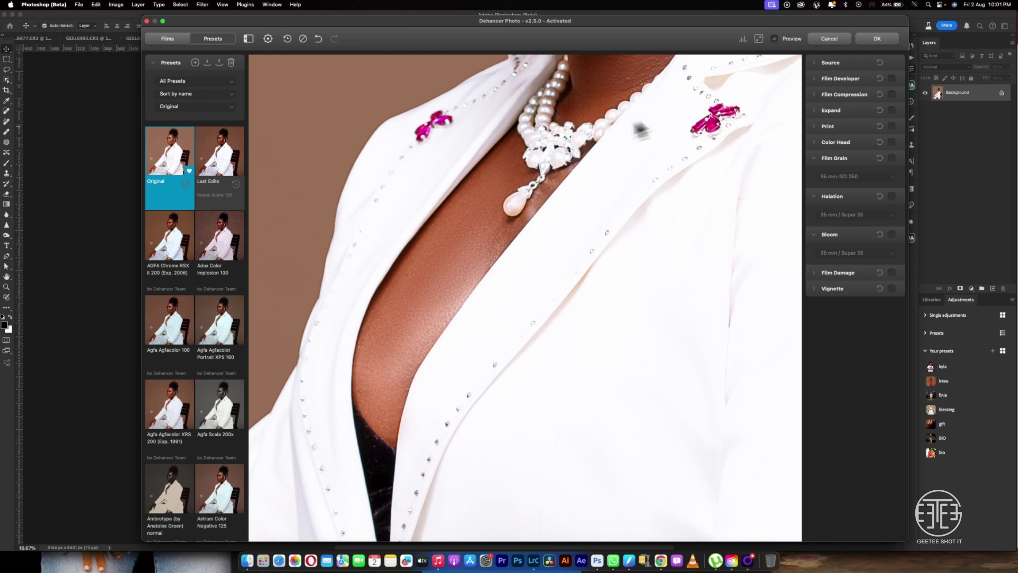
left_click_drag(641, 130, 631, 455)
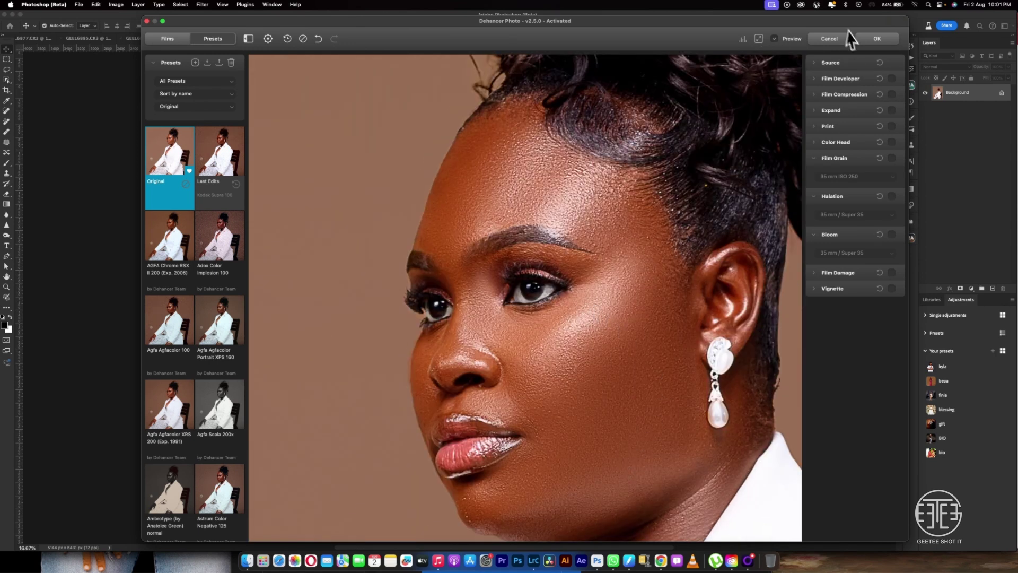
left_click(758, 38)
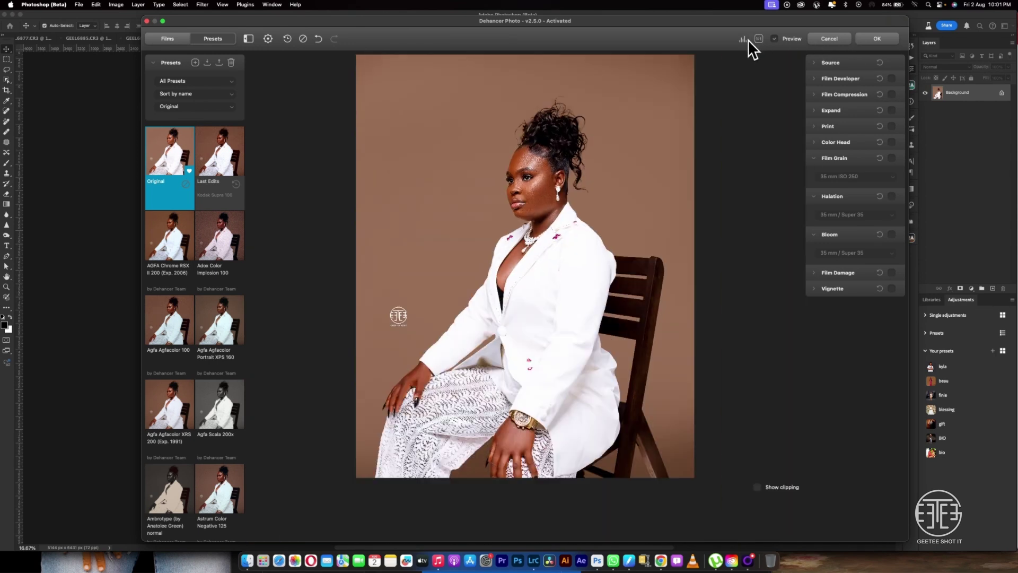
left_click(748, 40)
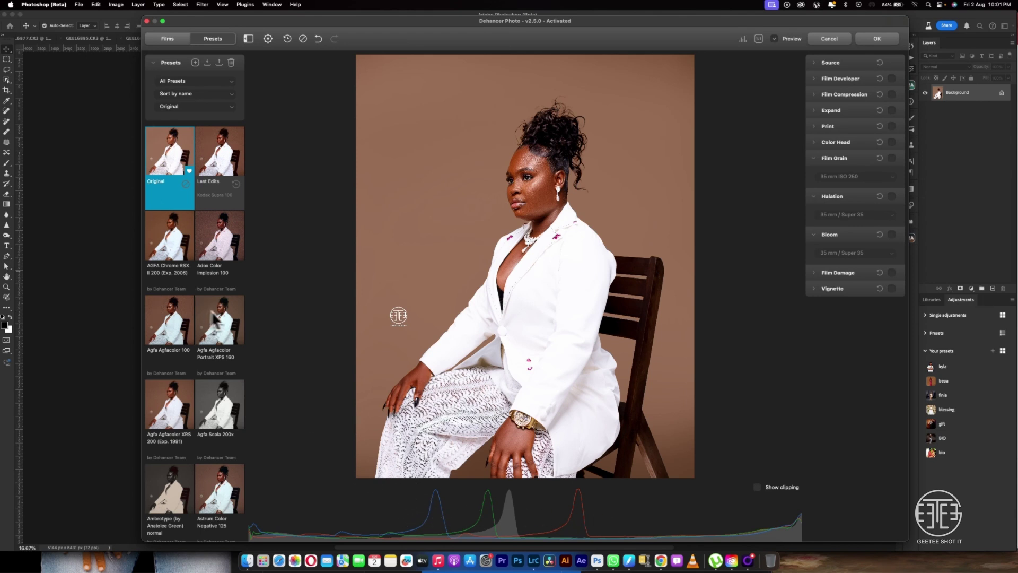
Look through the film profiles and the presets, selecting the Agfa Agfacolor 100 film profile
left_click(167, 41)
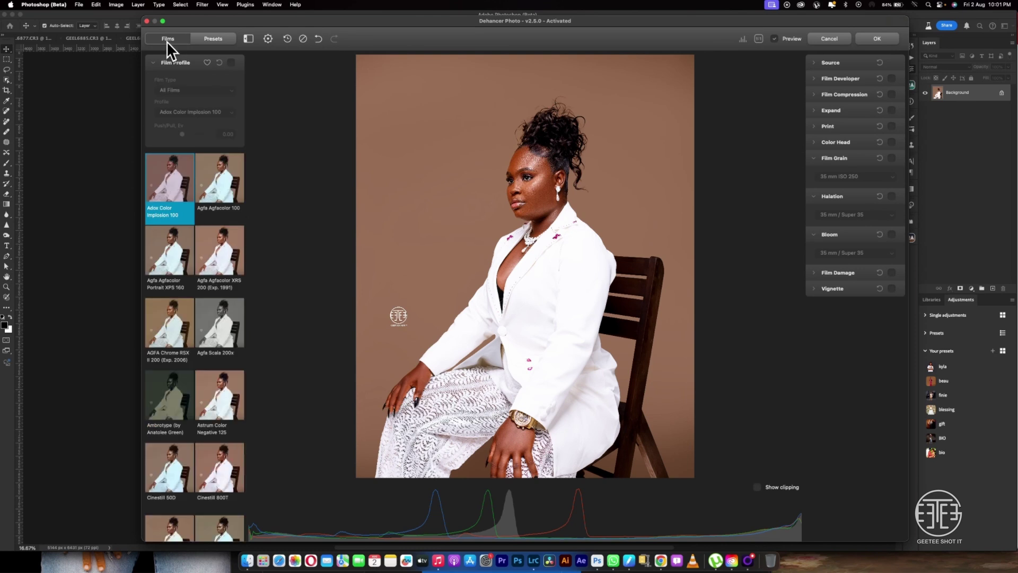
left_click(217, 39)
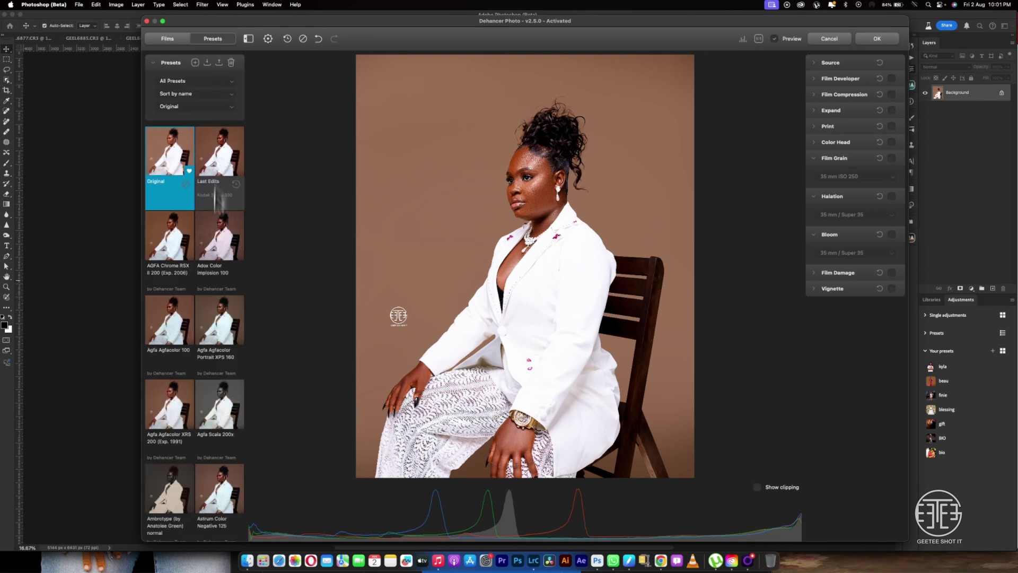
left_click(175, 40)
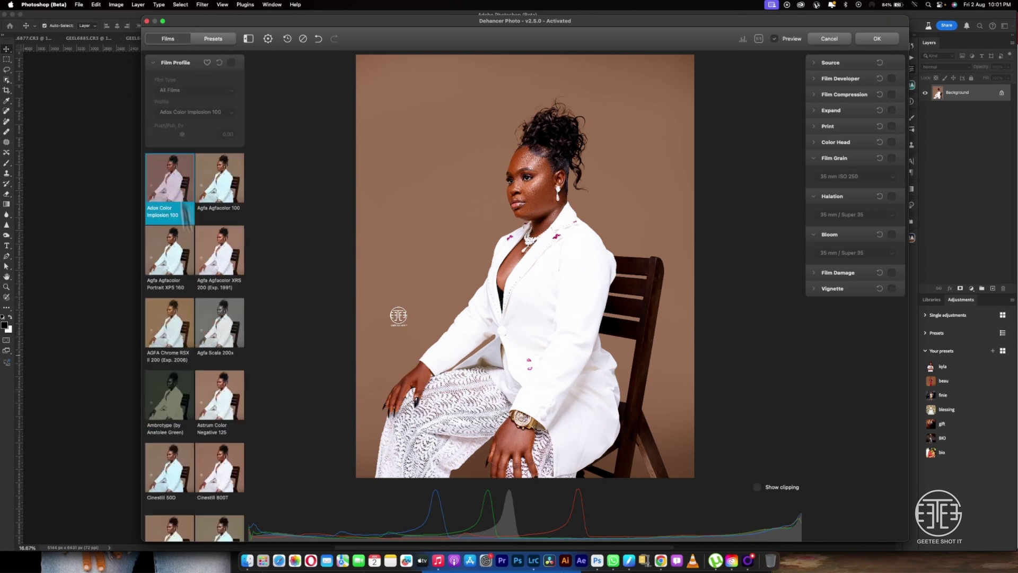
left_click(215, 40)
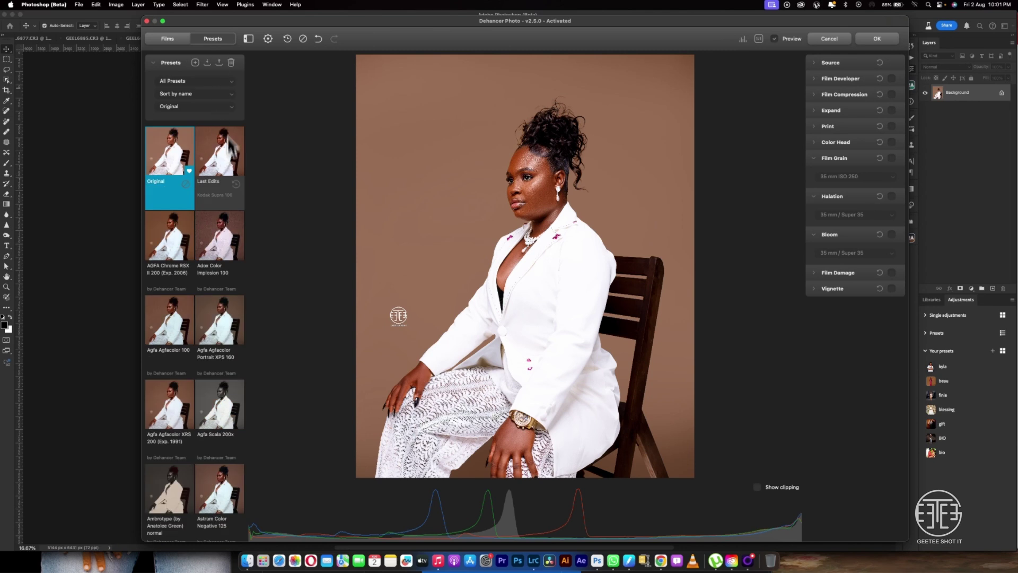
left_click(170, 39)
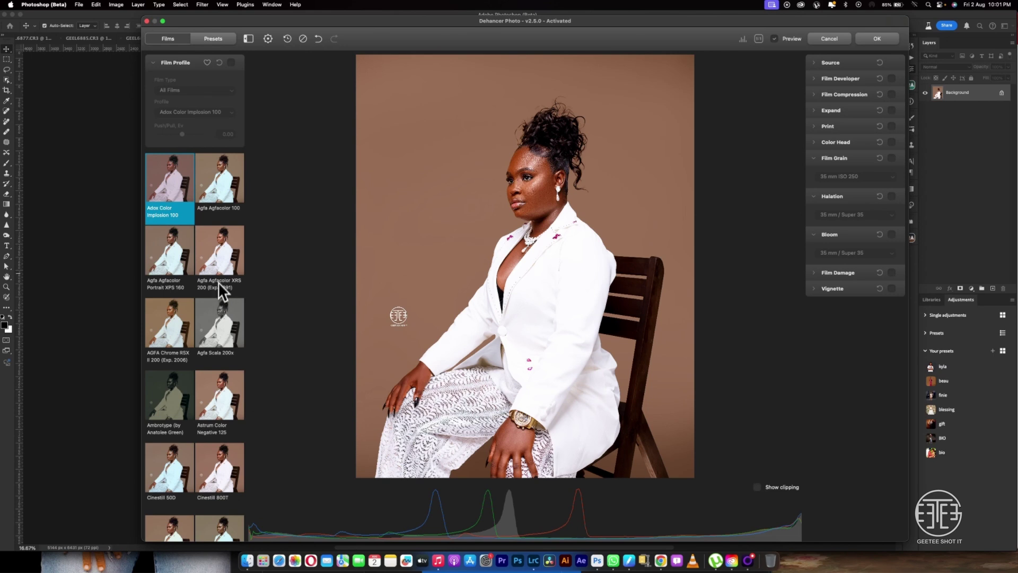
left_click(224, 193)
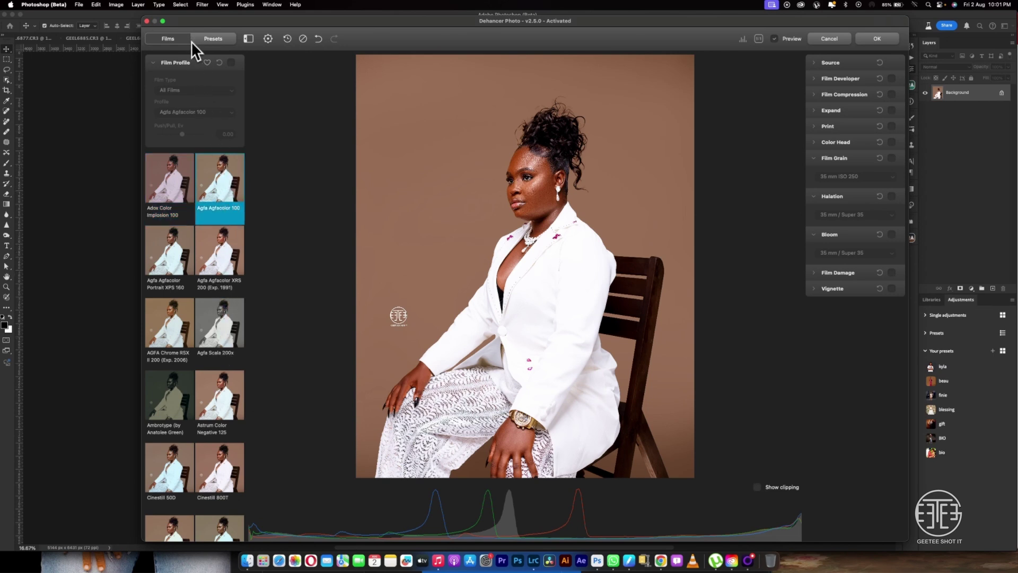
Apply the Last Edits preset based on Kodak Supra 100 and check its effect on the skin up close
left_click(205, 42)
left_click(213, 167)
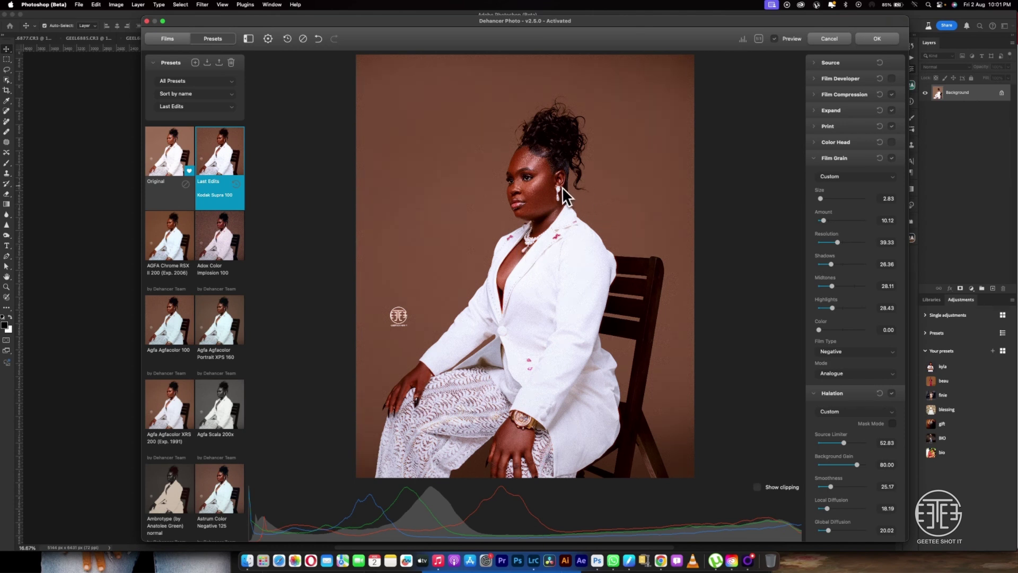
left_click(762, 40)
scroll(575, 438, "up", 10)
scroll(620, 433, "down", 10)
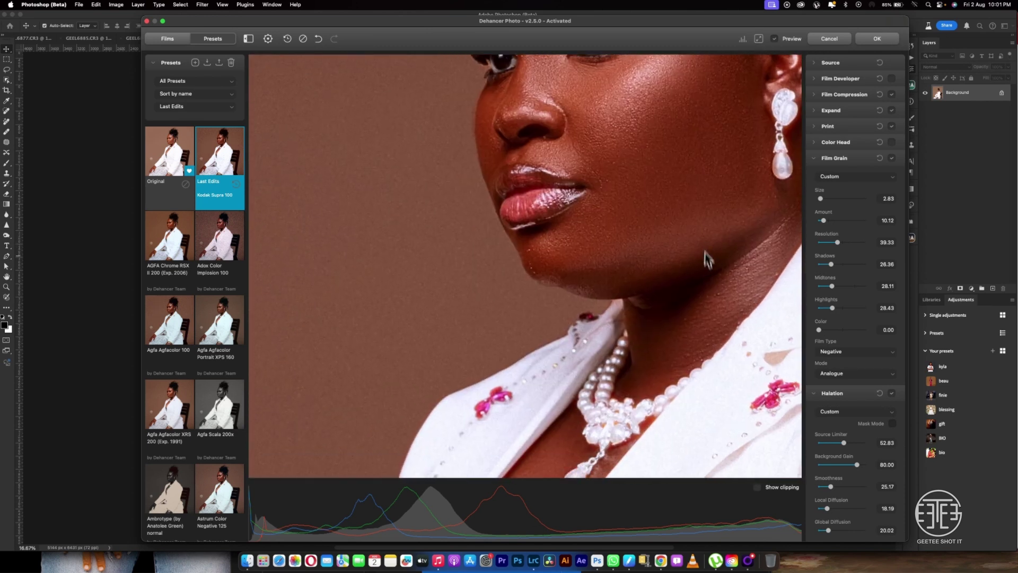
left_click(759, 39)
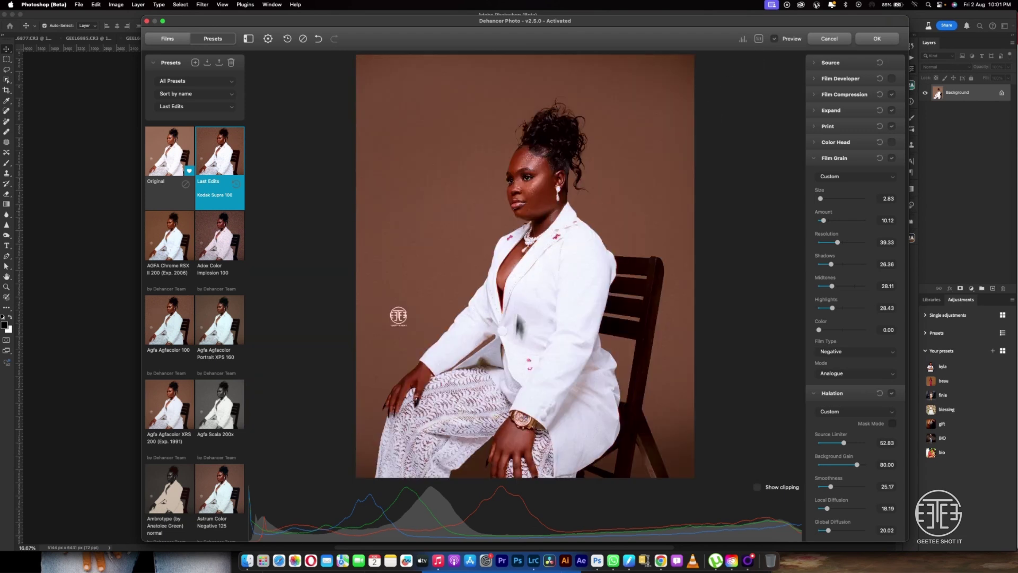
Compare the neckline up close with Halation off and on, and collapse the Halation and Film Grain settings
left_click(759, 38)
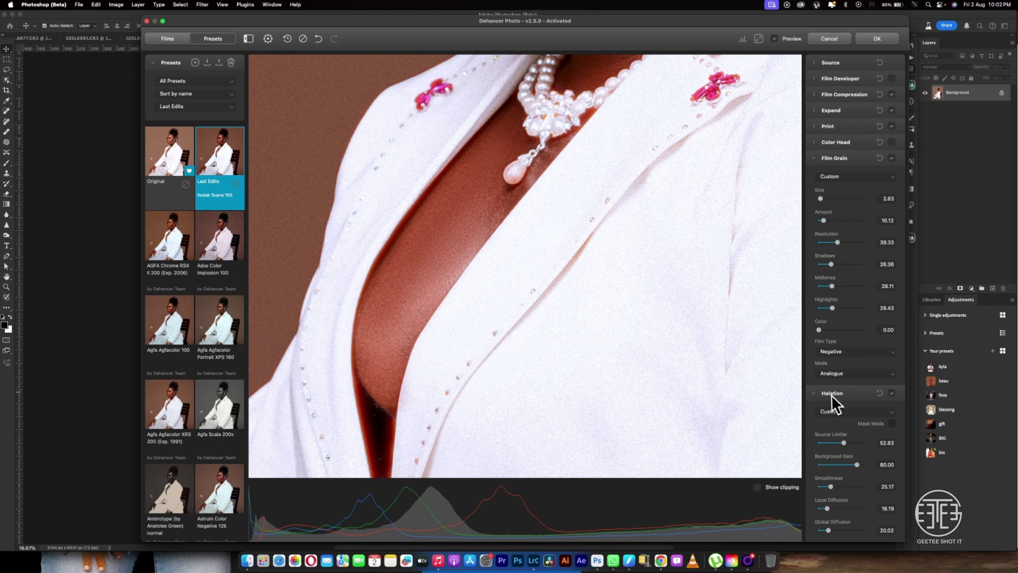
left_click(892, 393)
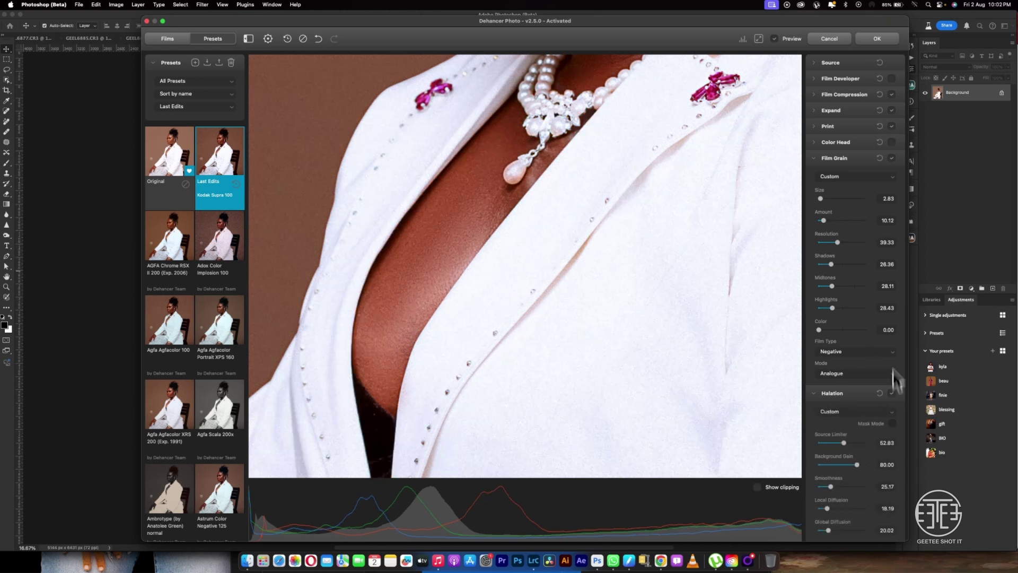
left_click(893, 394)
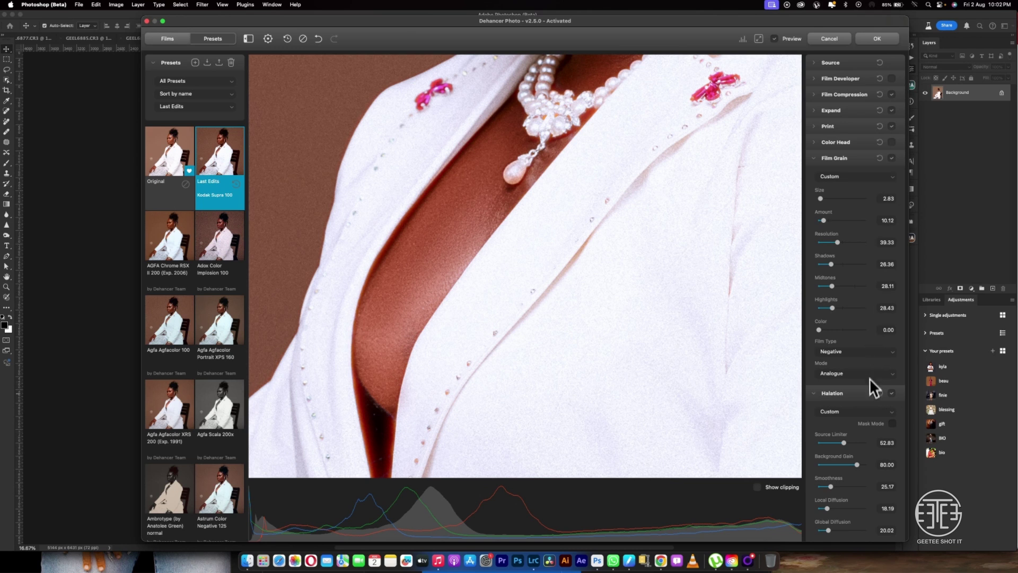
left_click(811, 396)
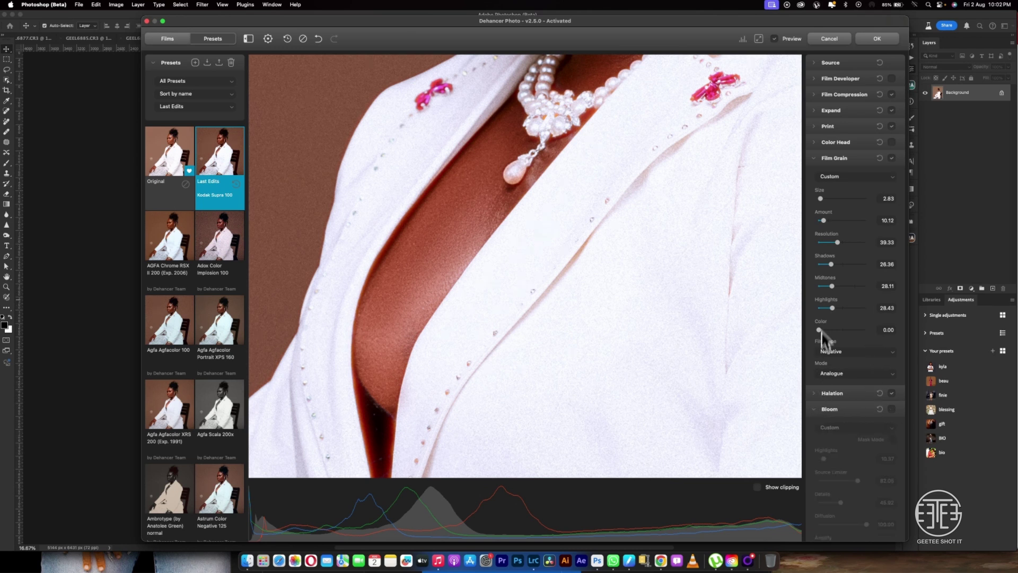
left_click(817, 158)
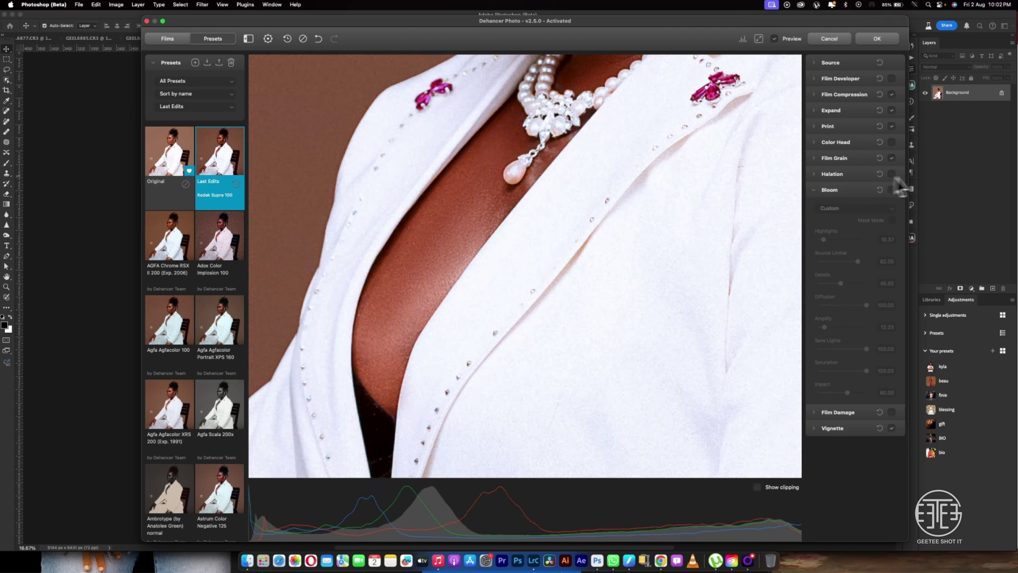
Turn on Halation and set its Source Limiter to 100
left_click(759, 39)
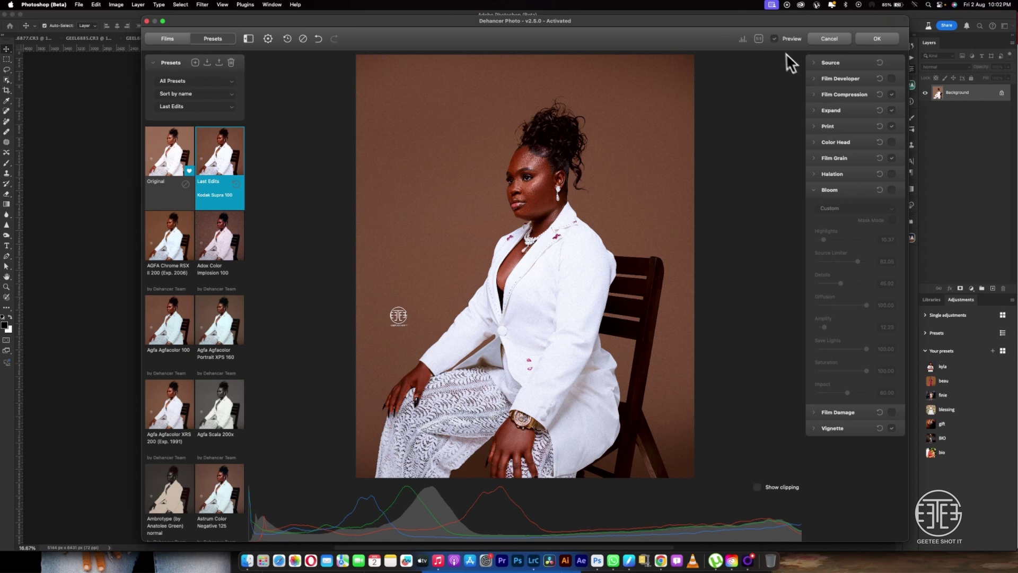
left_click(760, 39)
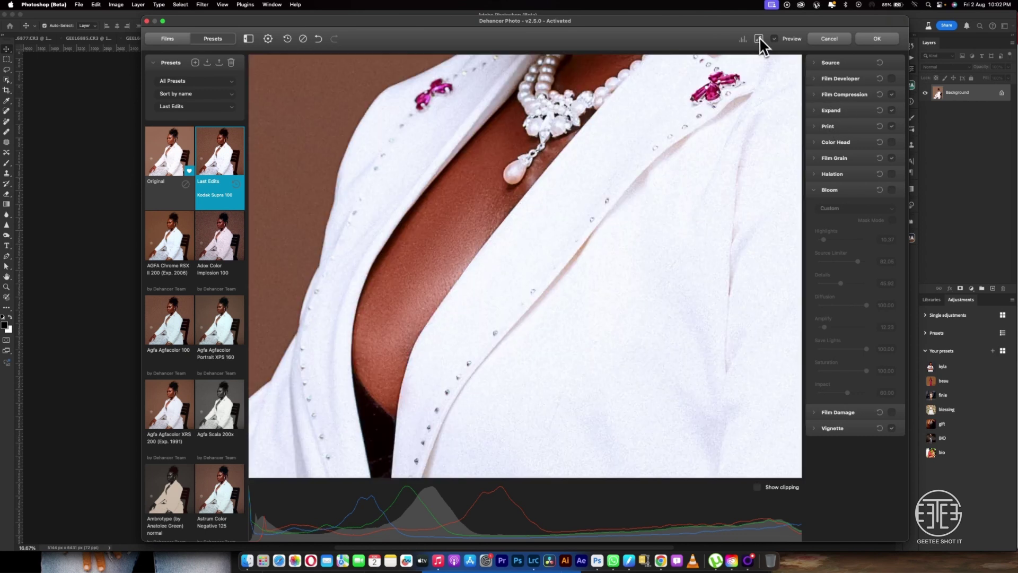
left_click(891, 175)
left_click(830, 175)
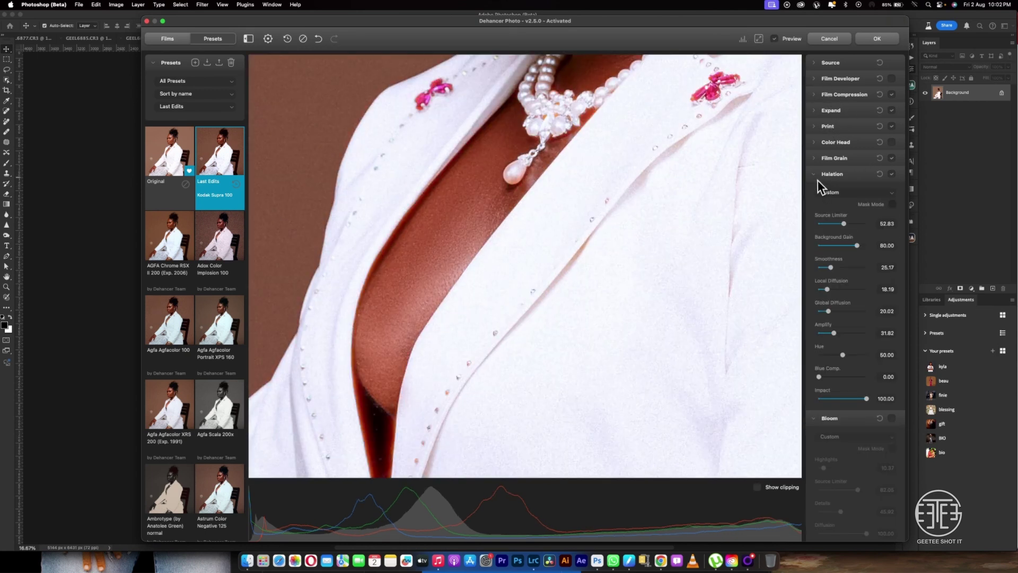
left_click_drag(845, 225, 872, 225)
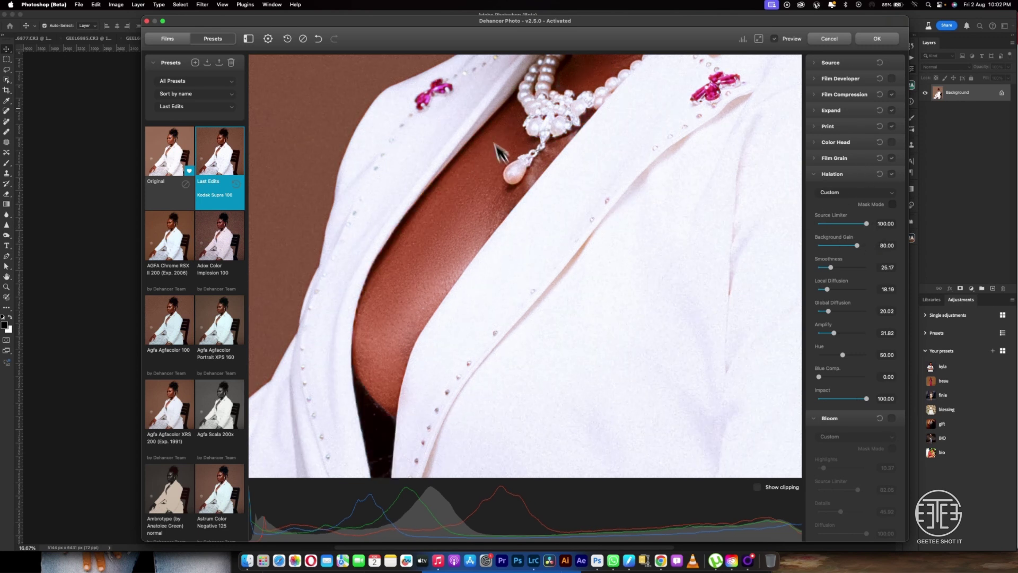
Examine the face and neckline up close, comparing the image with the effect preview off and on
scroll(496, 155, "up", 10)
scroll(578, 334, "up", 4)
scroll(578, 334, "left", 4)
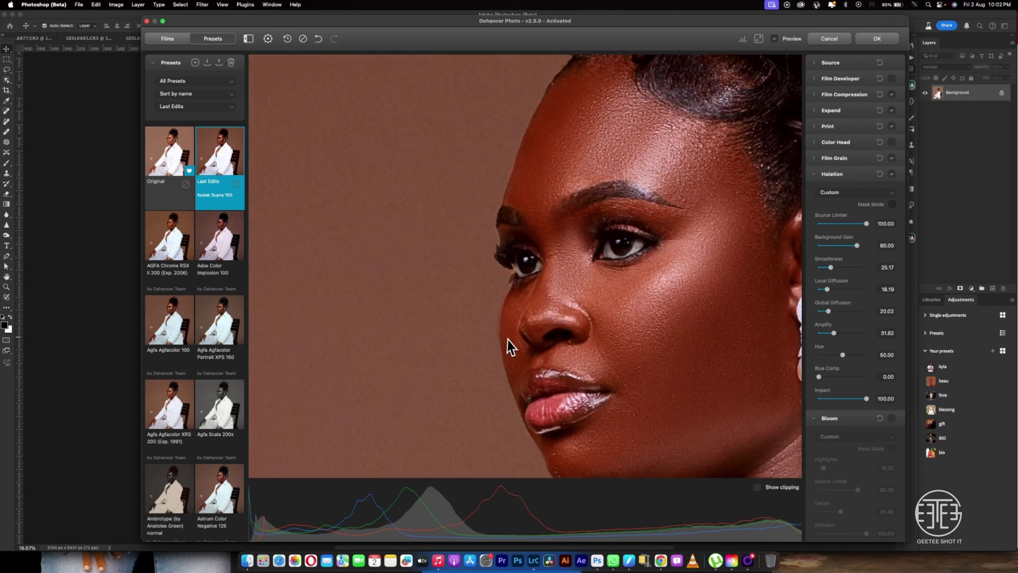
scroll(530, 239, "down", 8)
scroll(531, 239, "right", 2)
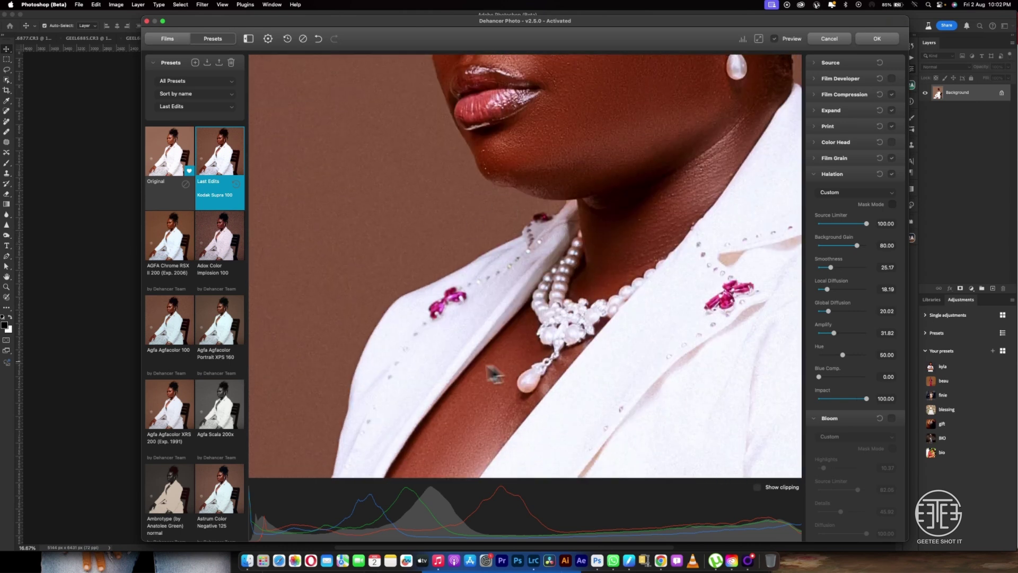
left_click(777, 40)
left_click(777, 39)
left_click(778, 39)
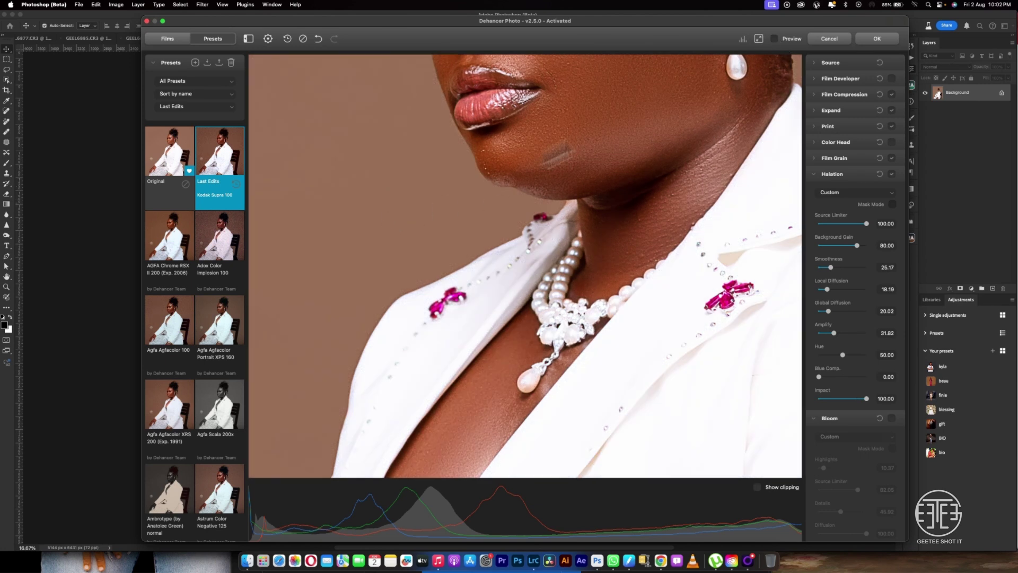
left_click(774, 38)
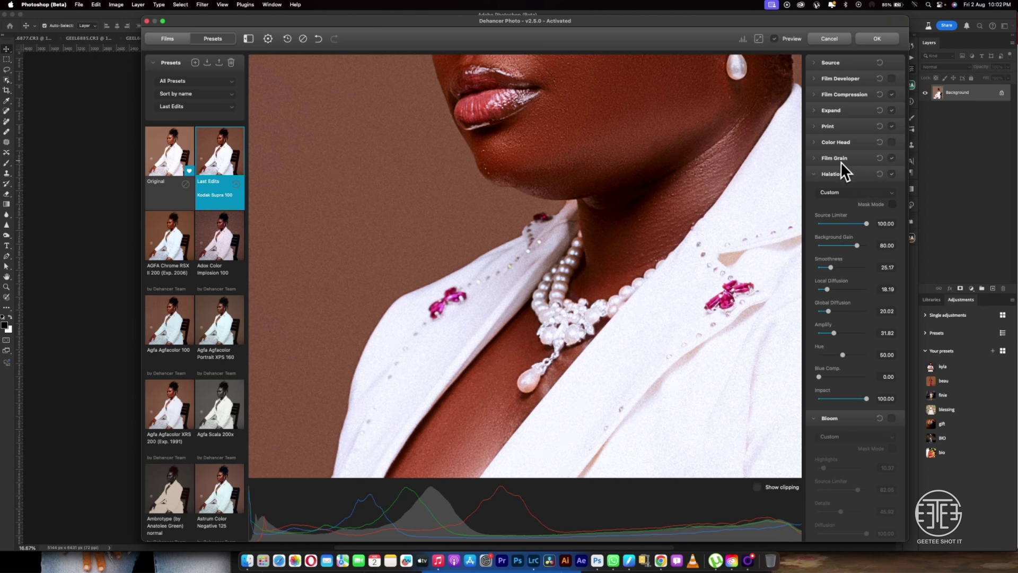
Raise the Film Grain resolution, then turn Film Grain off and check the face up close and the full portrait
left_click(816, 158)
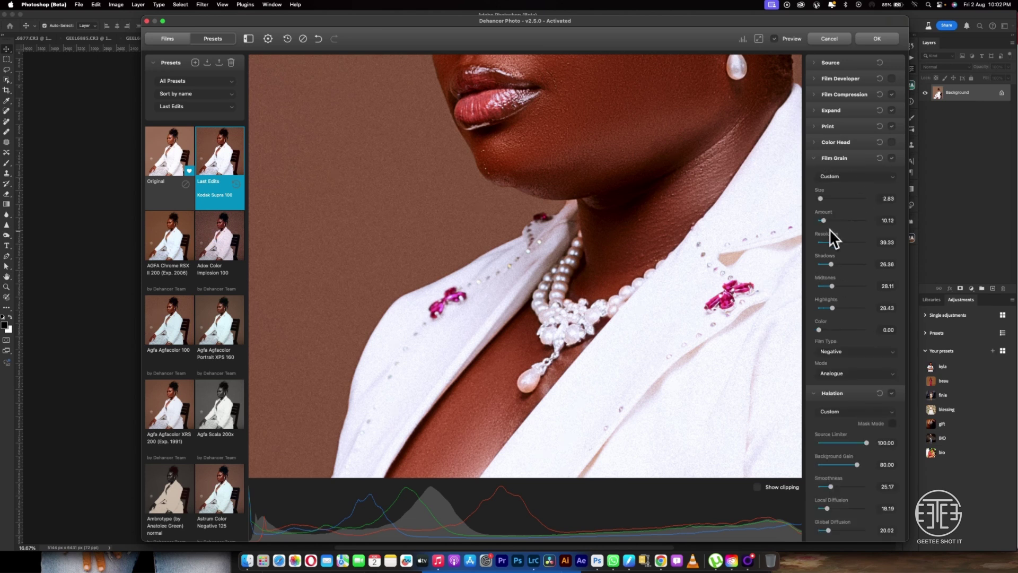
left_click_drag(836, 242, 857, 243)
left_click(892, 158)
scroll(534, 153, "up", 10)
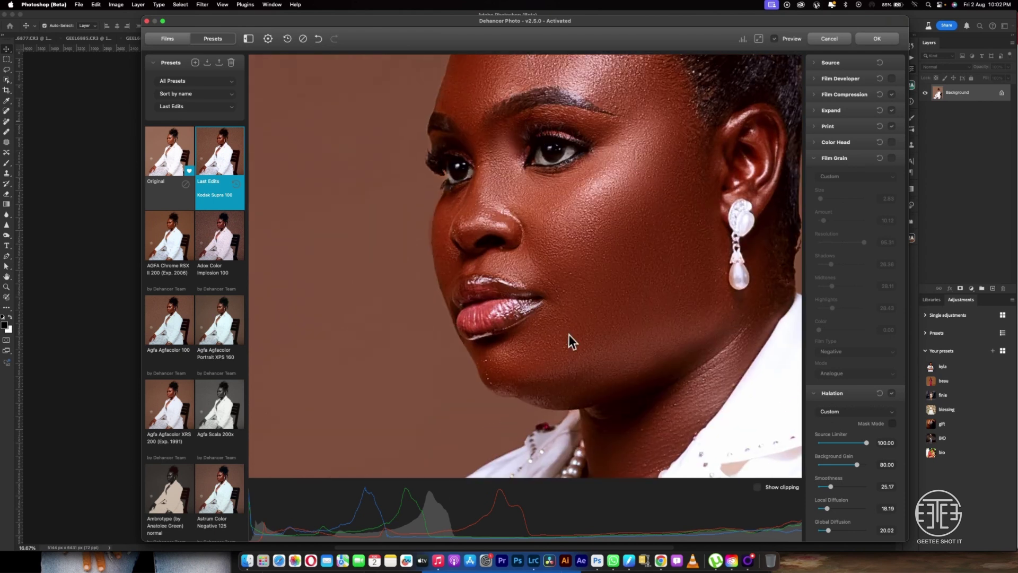
key("super+0")
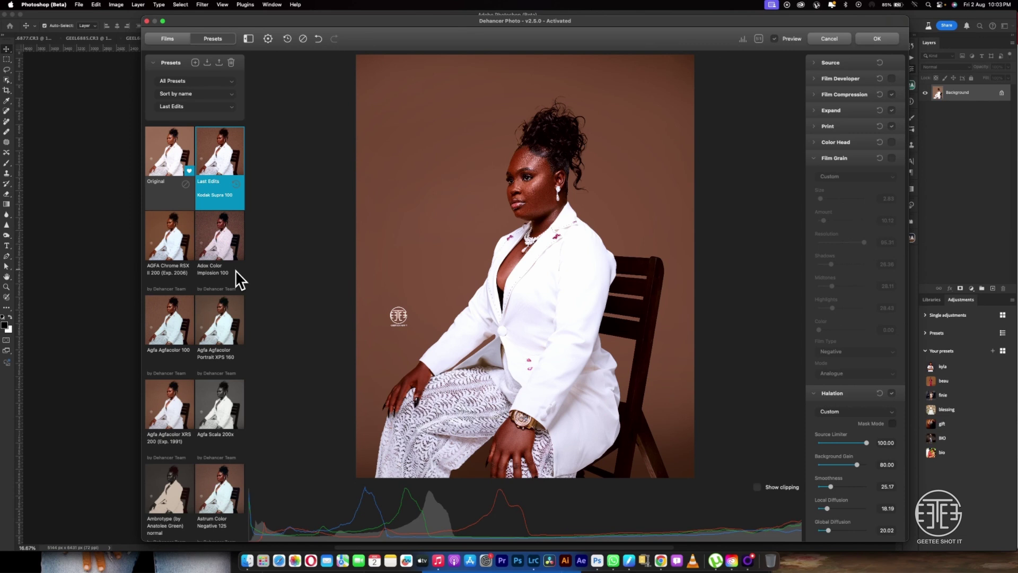
Try the AGFA Chrome RSX II 200 preset, then compare Agfa Agfacolor Portrait XPS 160 with the original and apply it to the Background layer
left_click(165, 238)
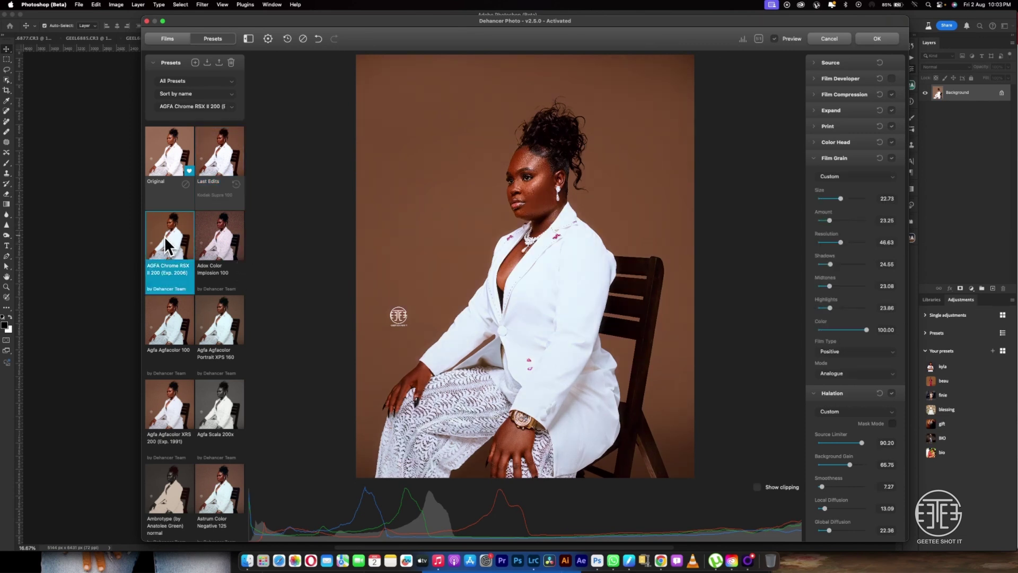
left_click(210, 316)
scroll(215, 348, "down", 3)
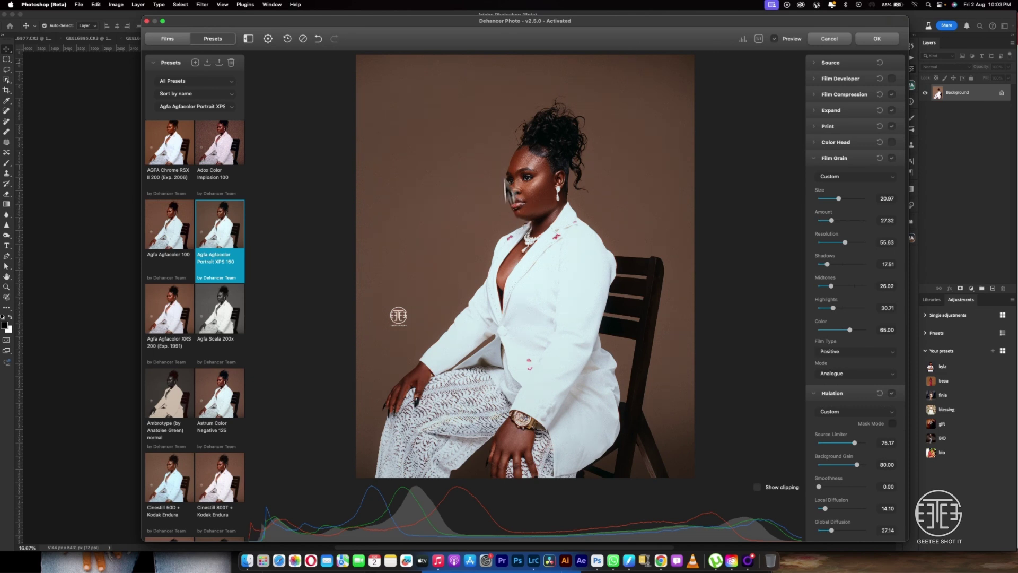
left_click(775, 38)
left_click(775, 39)
left_click(774, 39)
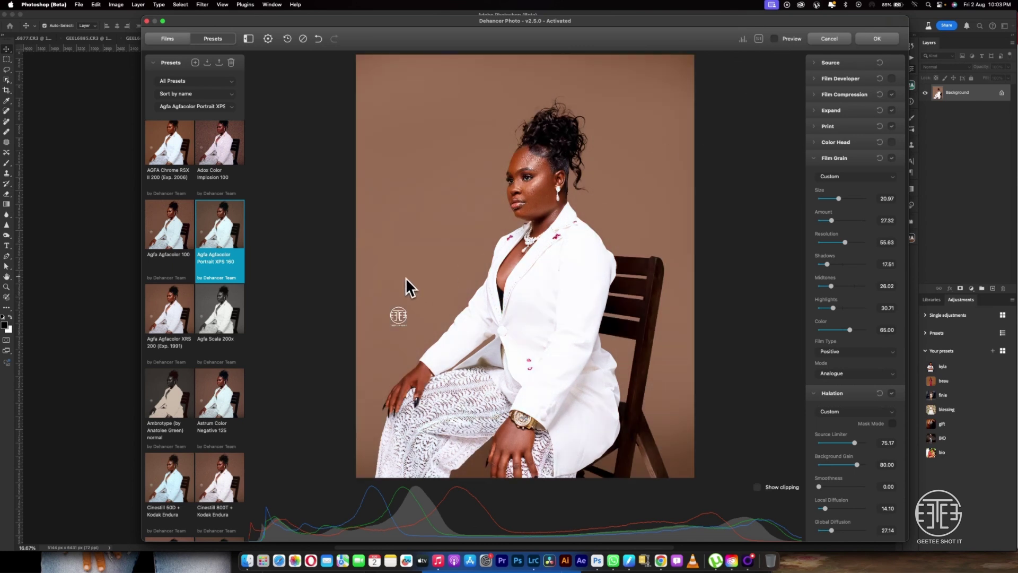
left_click(775, 39)
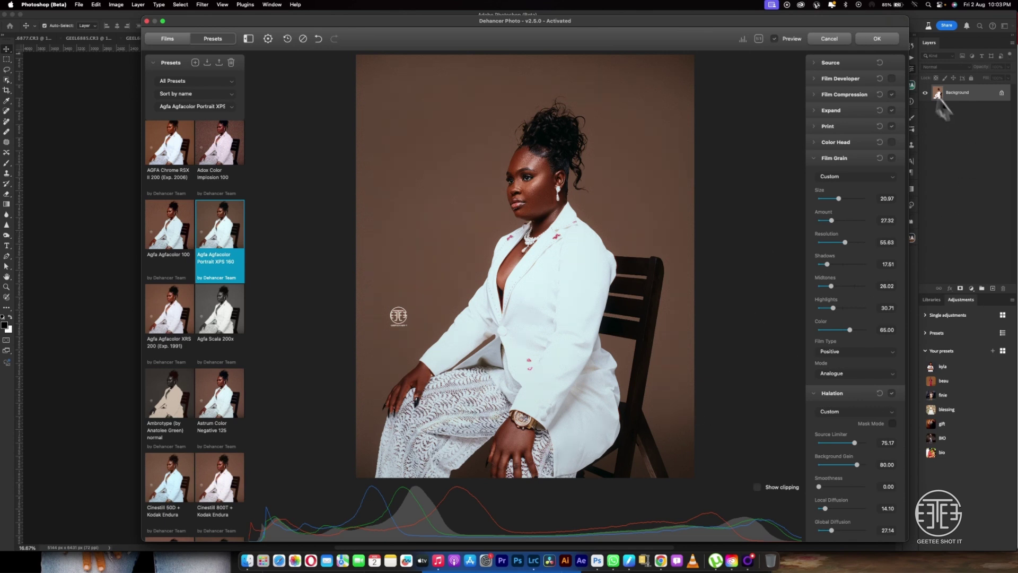
left_click(877, 39)
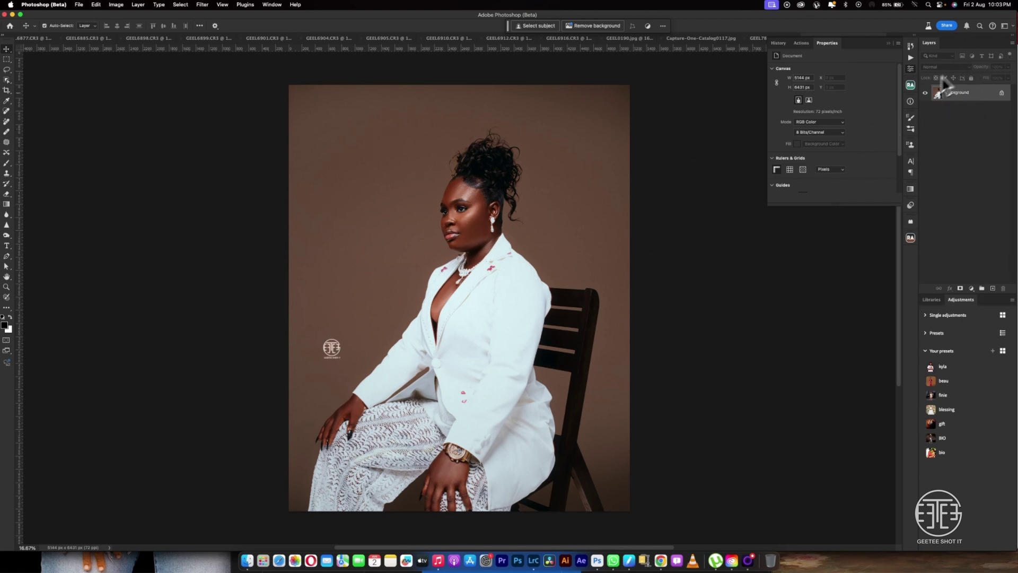
Undo the Dehancer filter and convert a duplicate of the Background layer to a smart object
key("super+z")
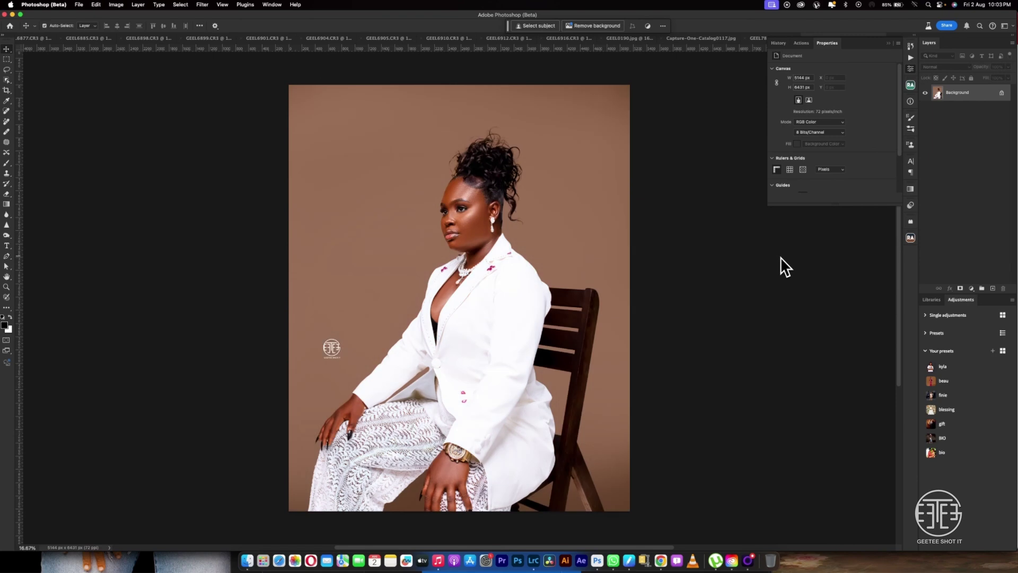
left_click_drag(989, 95, 993, 288)
right_click(987, 95)
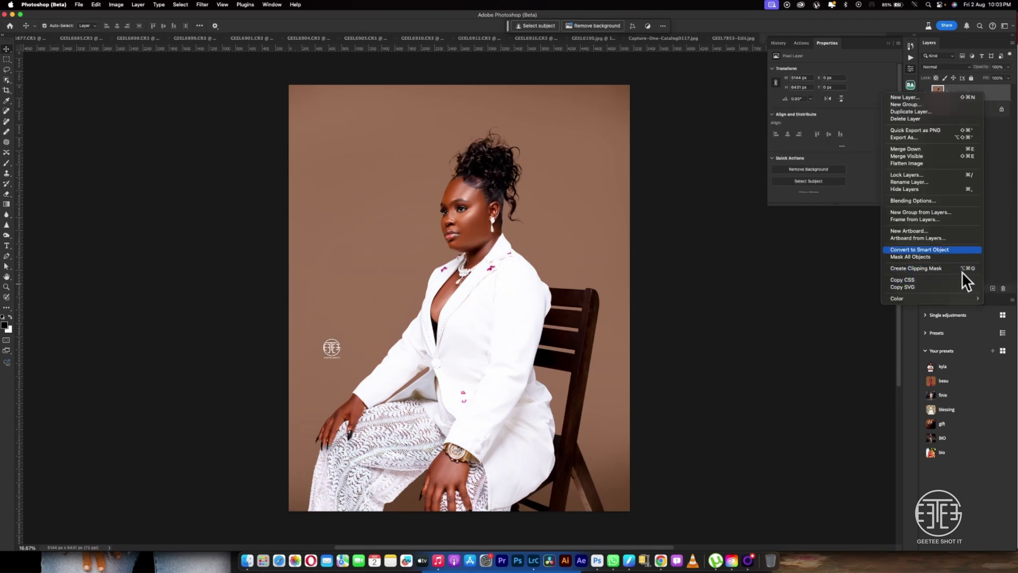
left_click(955, 248)
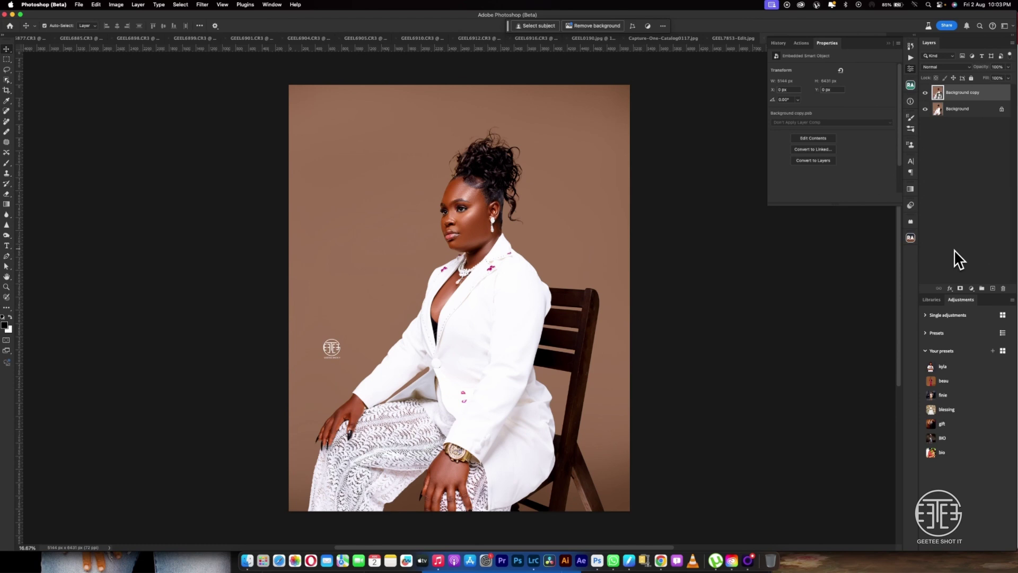
Apply the Dehancer Film filter to the Background copy with the Last Edits preset based on Agfa Agfacolor Portrait XPS 160
left_click(202, 4)
mouse_move(239, 184)
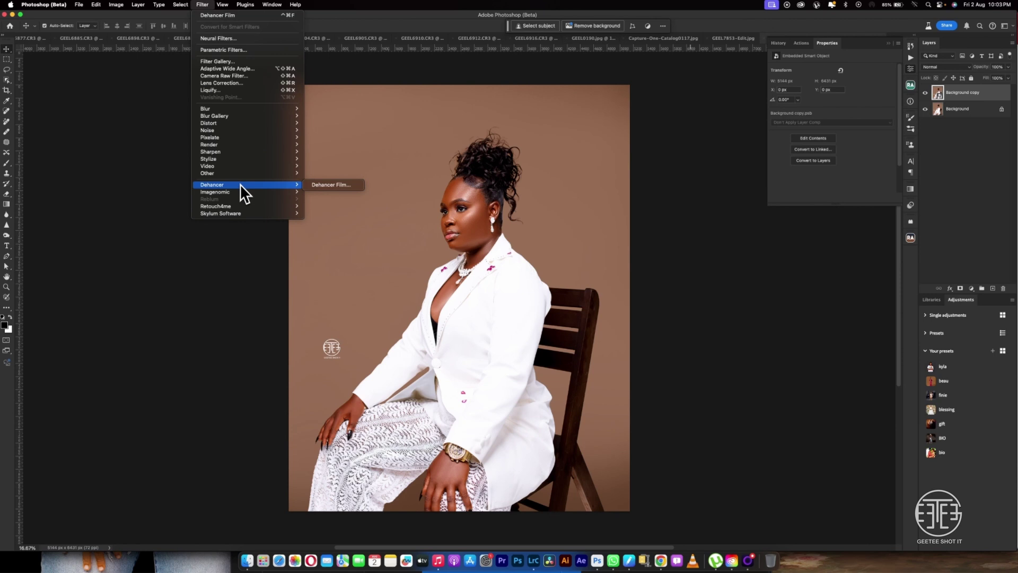
left_click(324, 185)
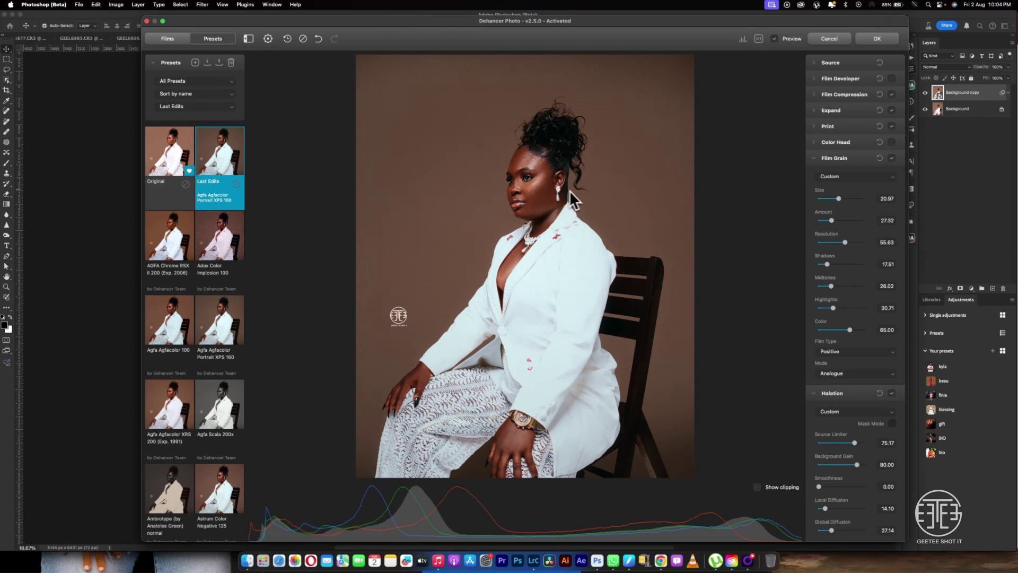
left_click(878, 40)
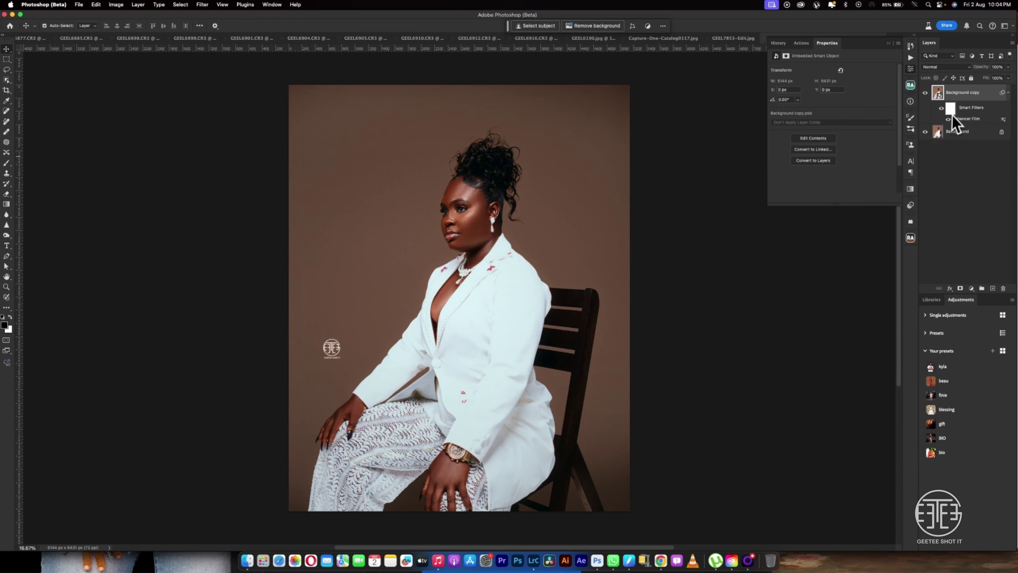
Lower the Background copy layer's opacity to 31%, comparing the image with the layer hidden and shown
left_click_drag(977, 67, 966, 75)
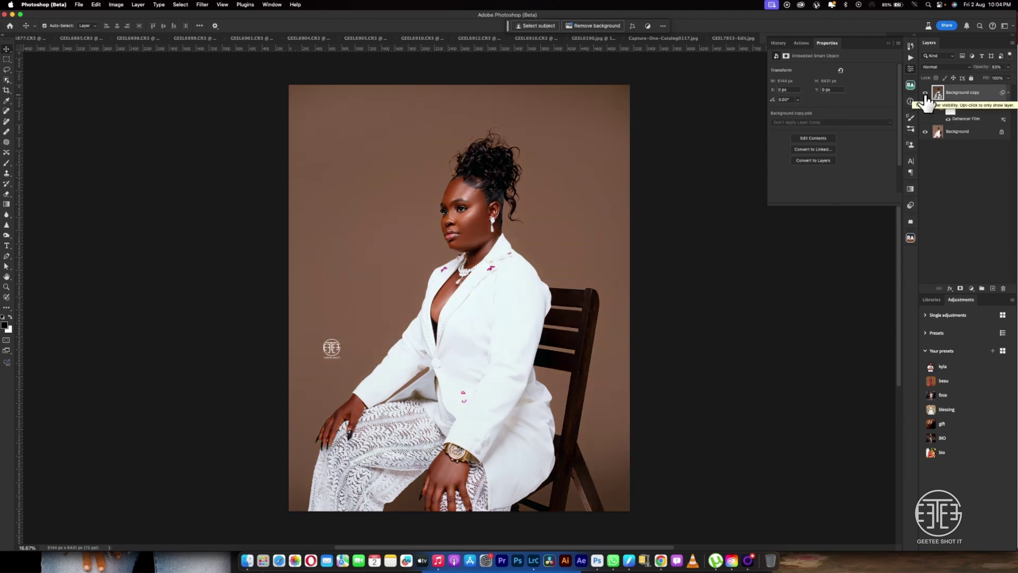
left_click(925, 94)
left_click(925, 94)
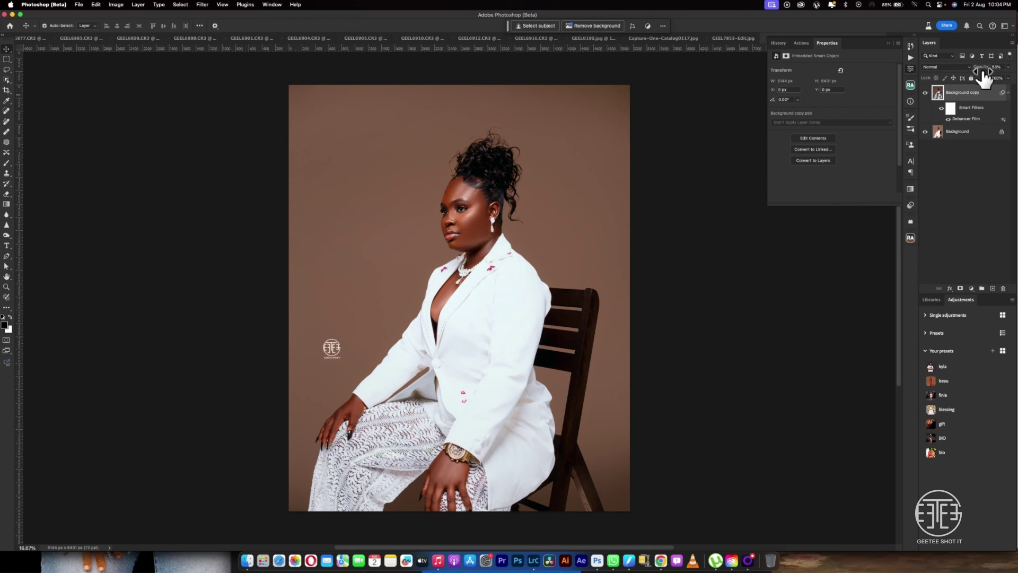
left_click_drag(982, 74, 976, 74)
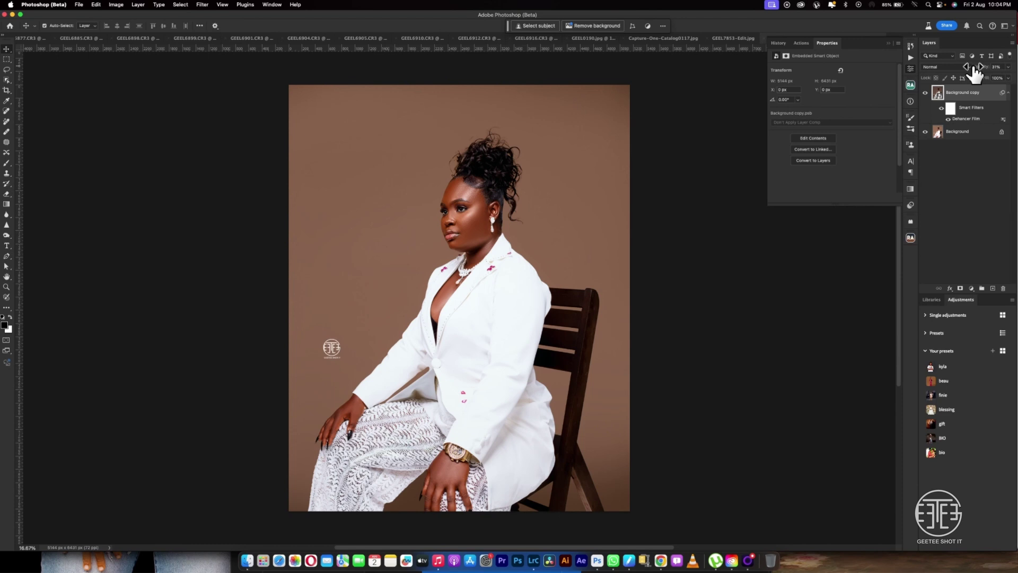
Stamp all visible layers into a new layer and open the Dehancer Film filter on it
key("alt+shift+super+e")
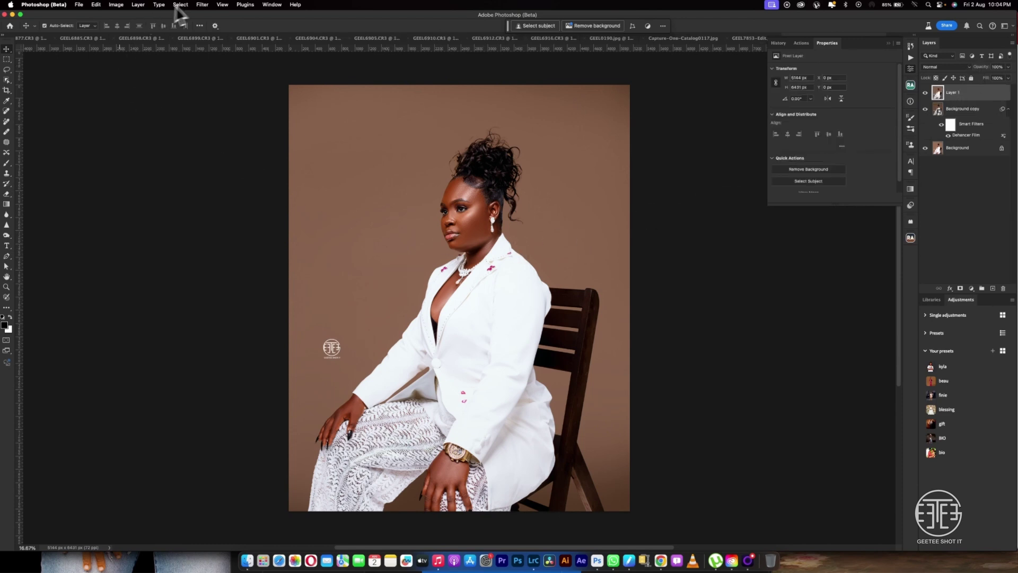
left_click(202, 4)
mouse_move(270, 186)
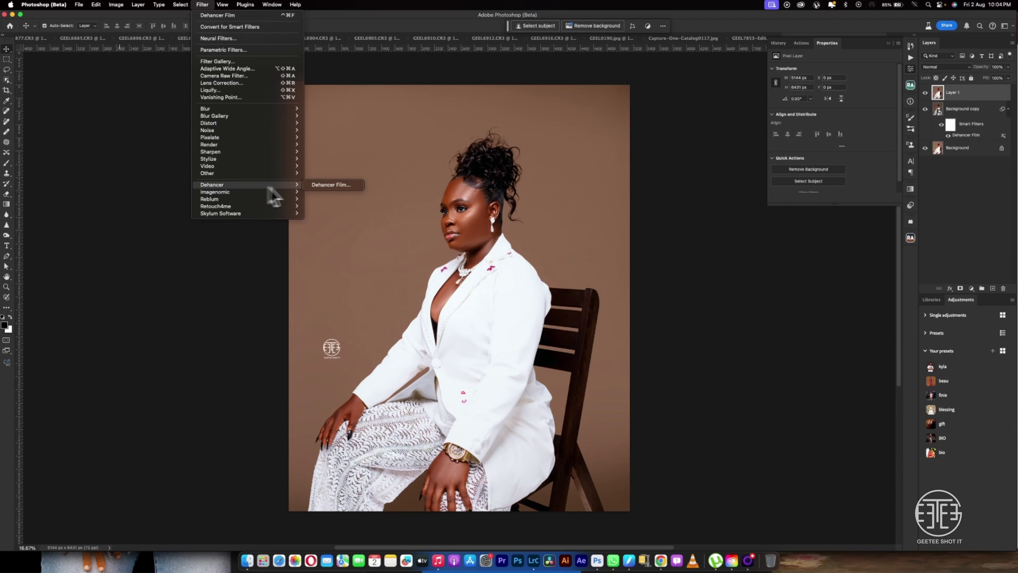
left_click(330, 188)
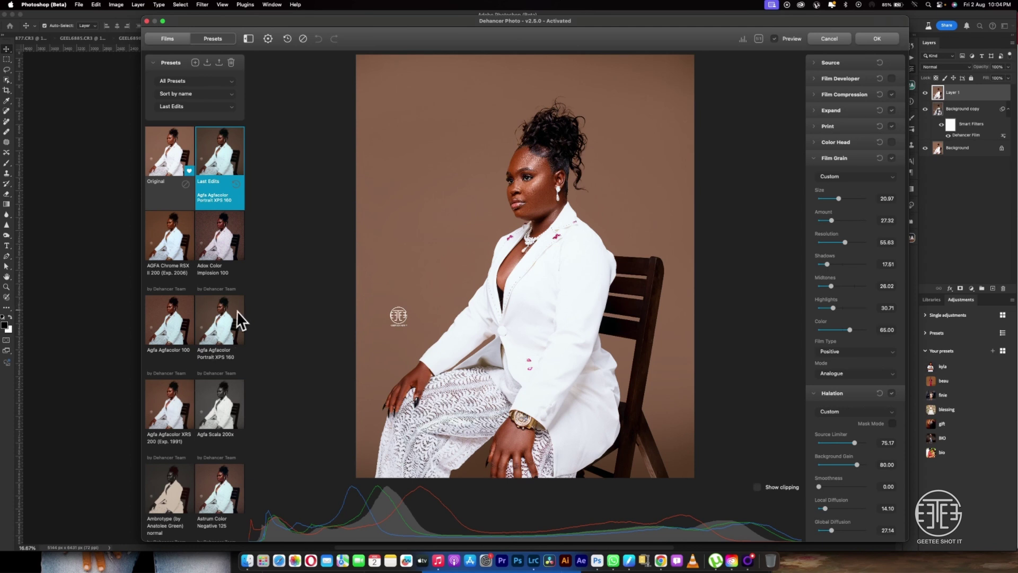
Try the Fuji Reala 500D (Exp.2013) + 2383 and Fuji Eterna Vivid 500 (Exp. 2013) + 3513 presets on the portrait
scroll(193, 331, "down", 5)
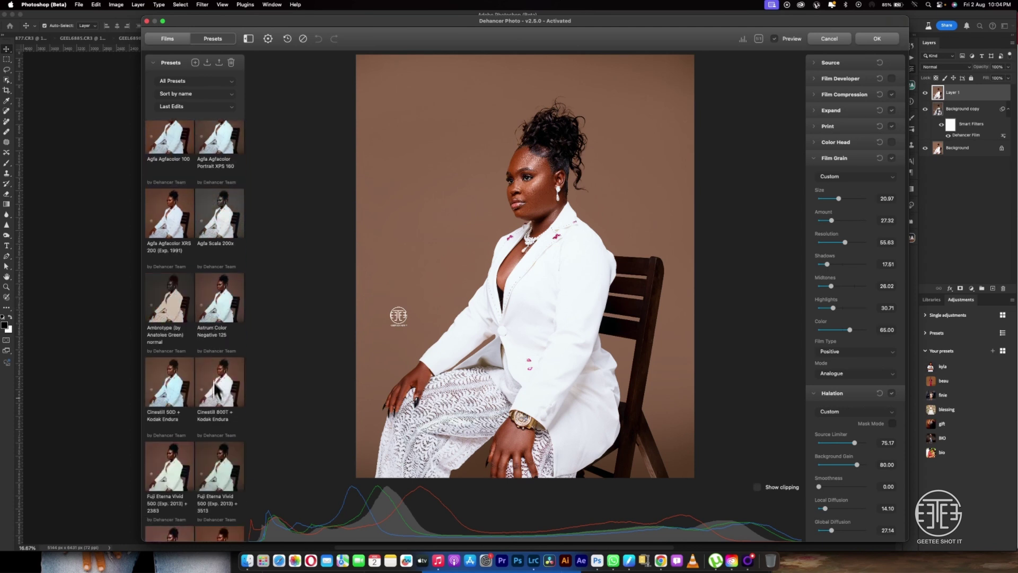
scroll(212, 371, "down", 4)
left_click(169, 407)
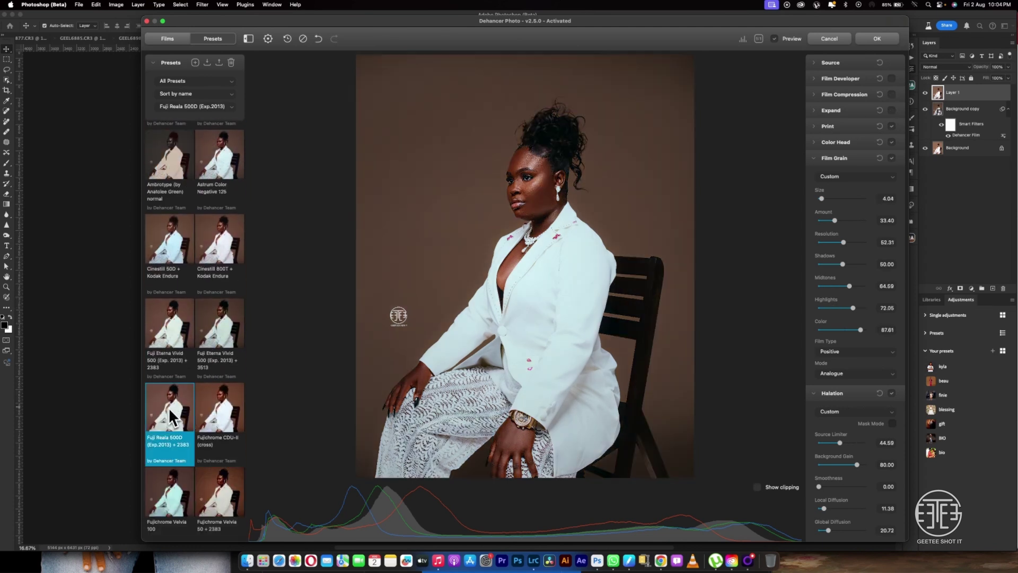
left_click(215, 328)
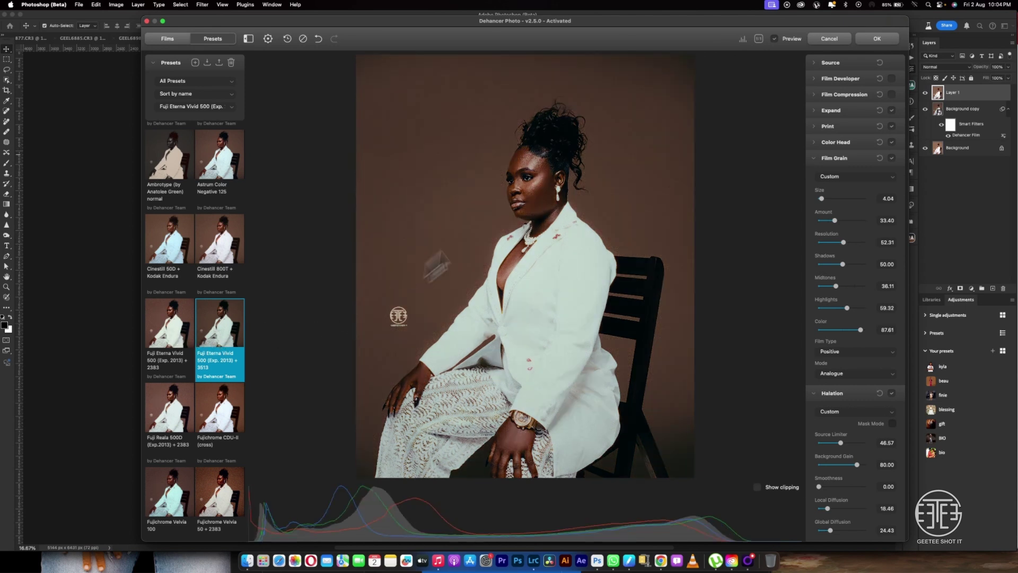
Try the Kodak Vision3 200T + 2383 and Kodak Vision3 250D + 2383 presets on the portrait
scroll(192, 392, "down", 3)
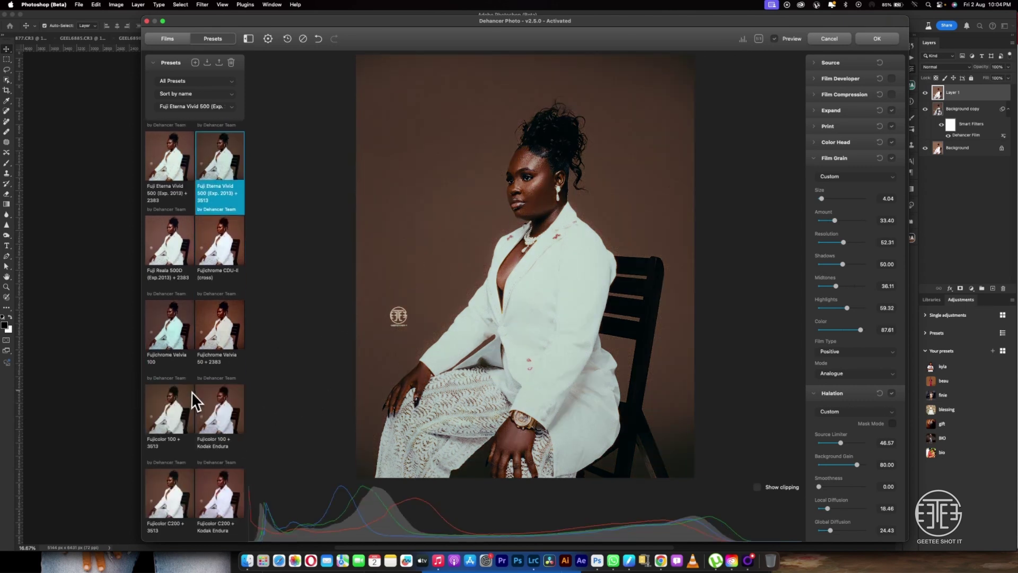
scroll(180, 354, "down", 10)
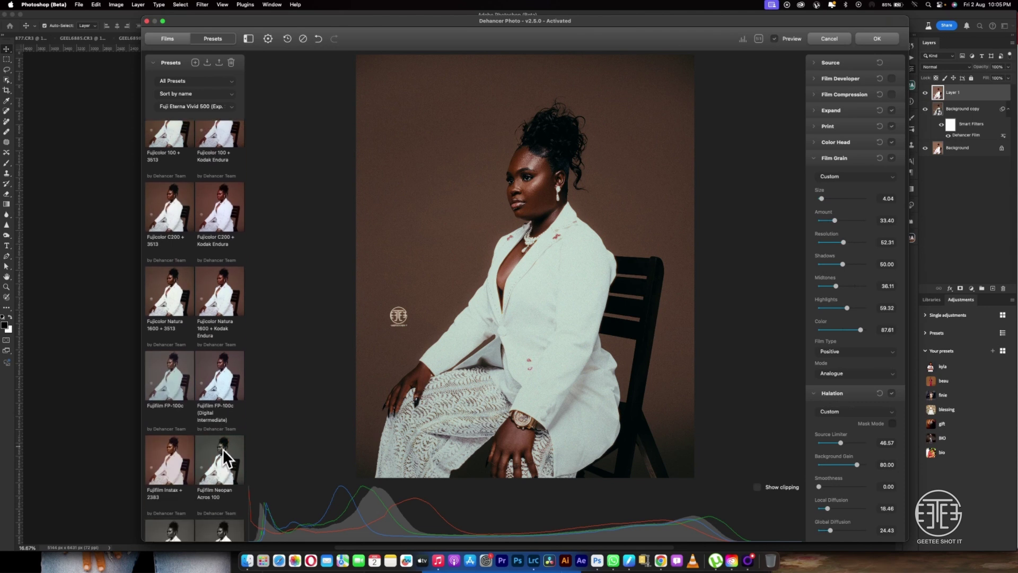
scroll(222, 443, "down", 10)
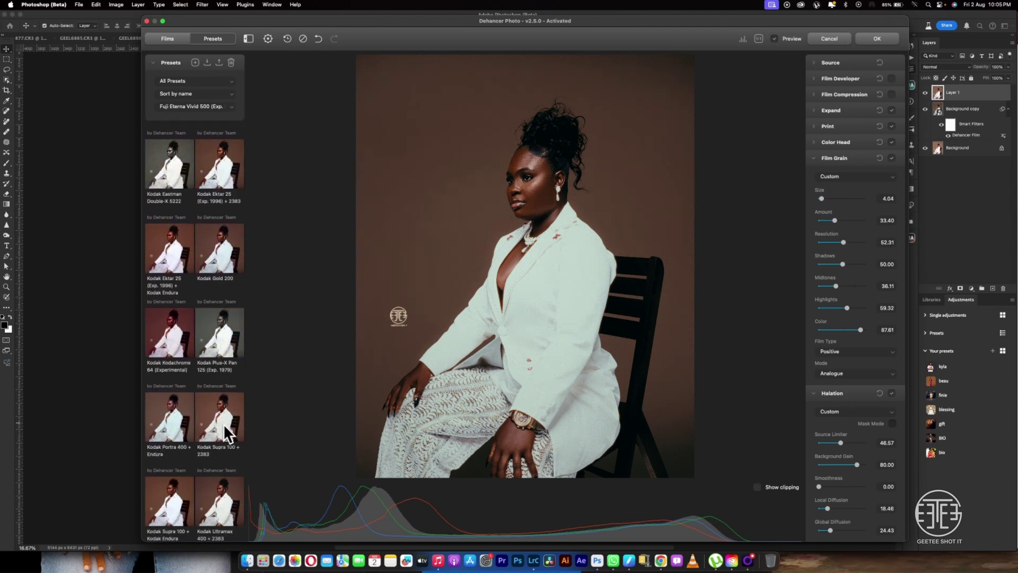
left_click(224, 464)
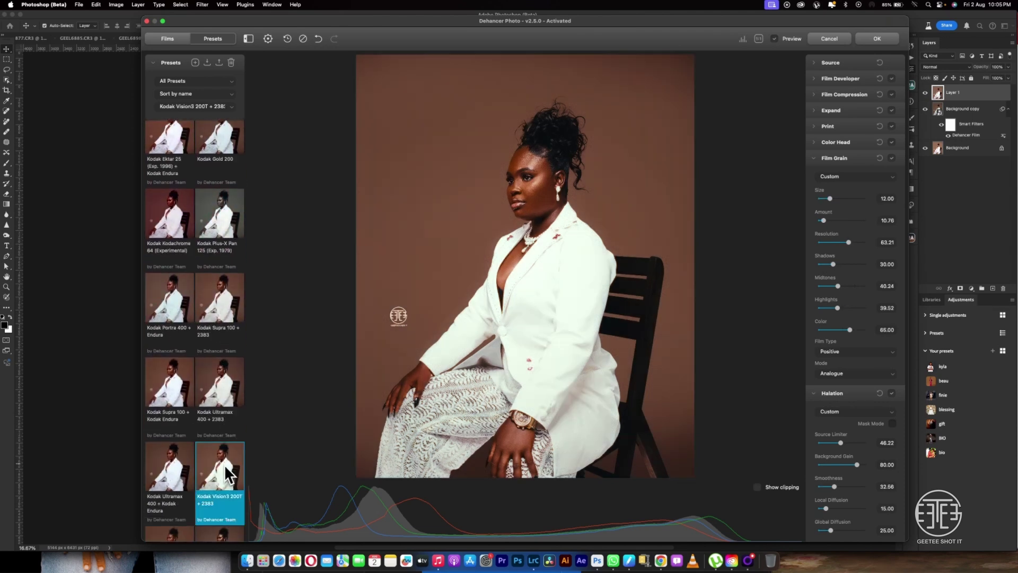
scroll(222, 452, "down", 3)
left_click(218, 409)
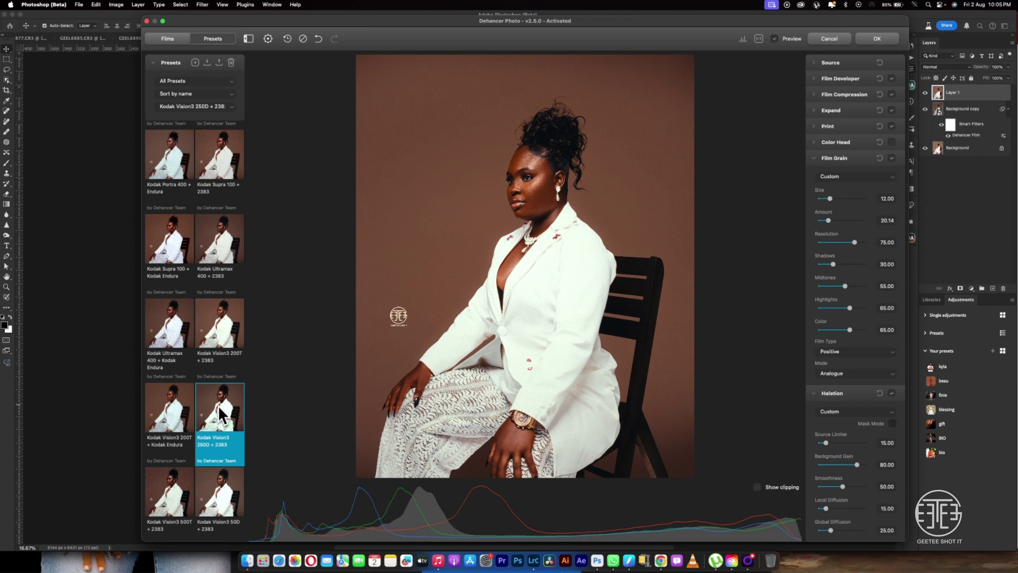
Choose the Konica Centuria 100 DNP + Kodak Endura preset, look through the other presets, and apply the filter to Layer 1
scroll(193, 403, "down", 3)
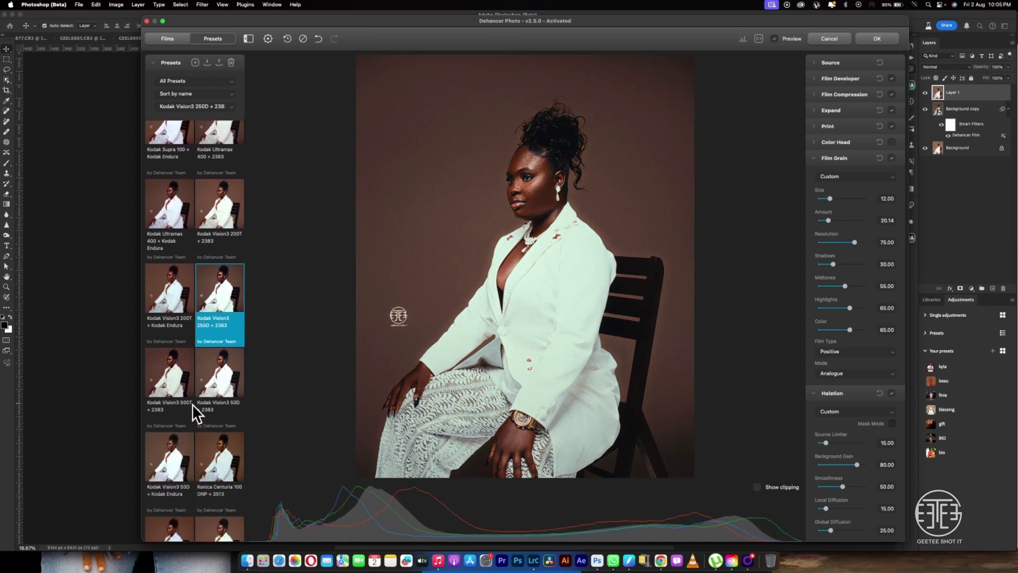
scroll(195, 403, "down", 5)
left_click(187, 411)
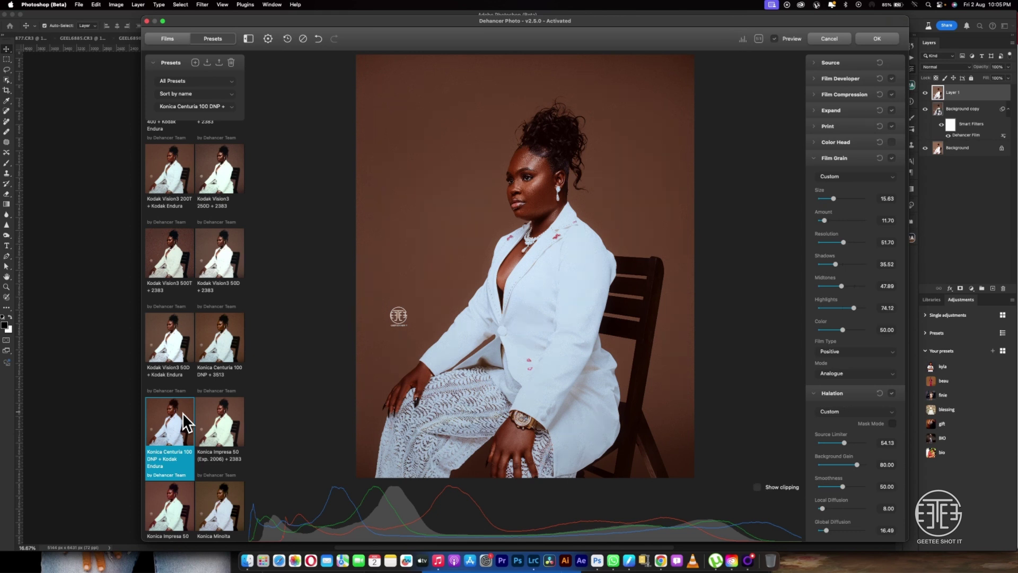
scroll(190, 406, "down", 10)
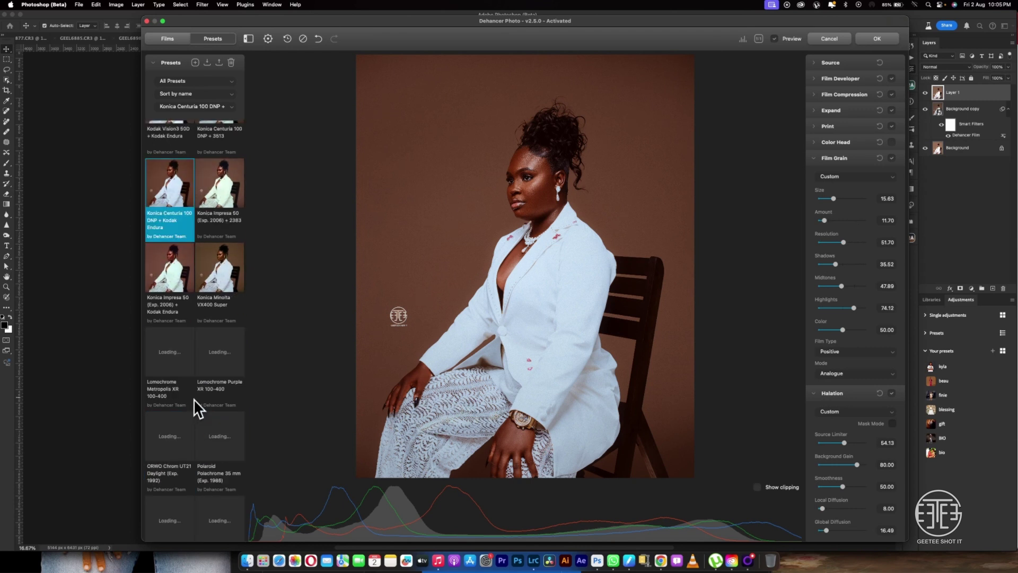
scroll(193, 400, "up", 10)
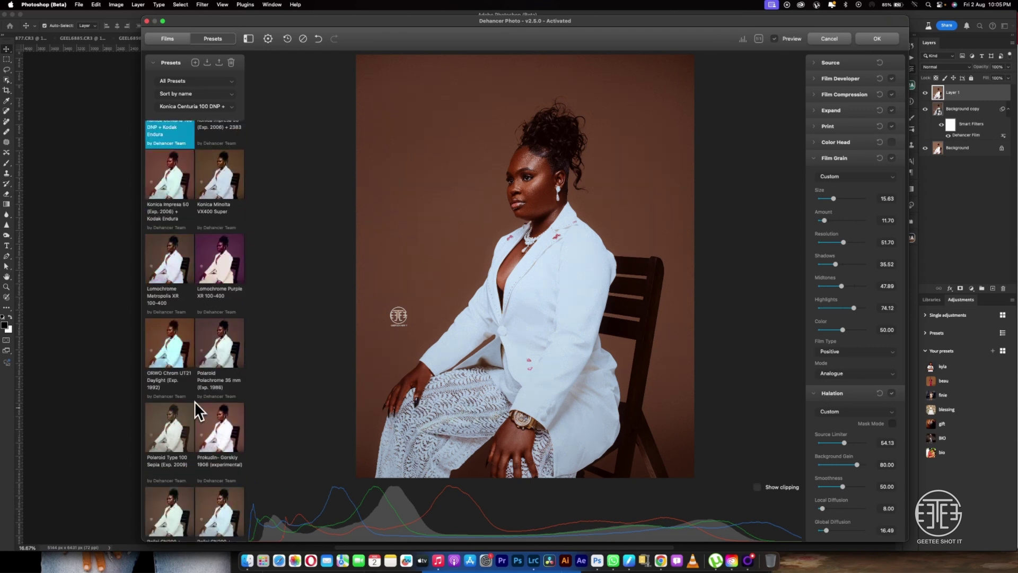
scroll(194, 408, "up", 6)
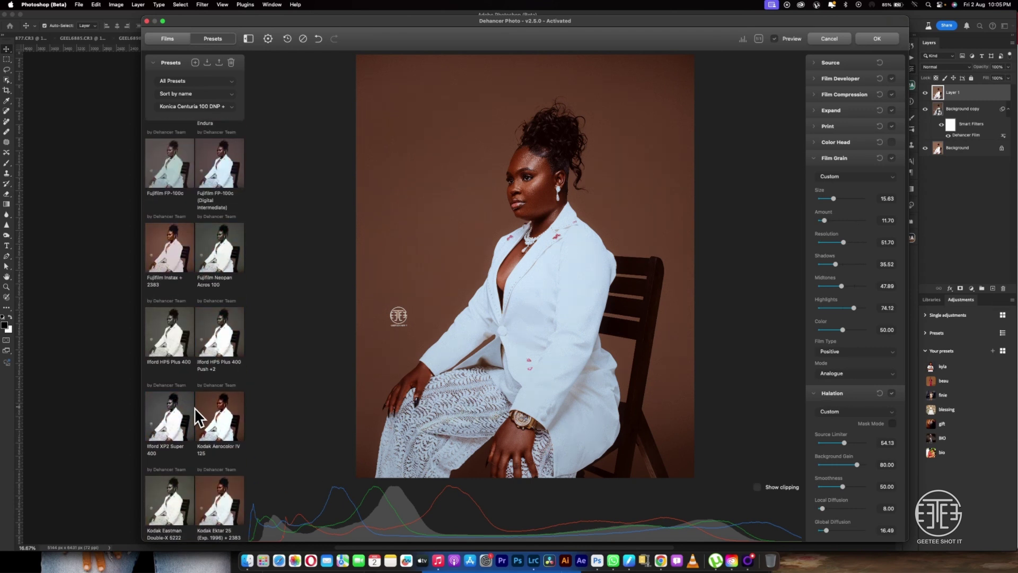
scroll(195, 407, "up", 5)
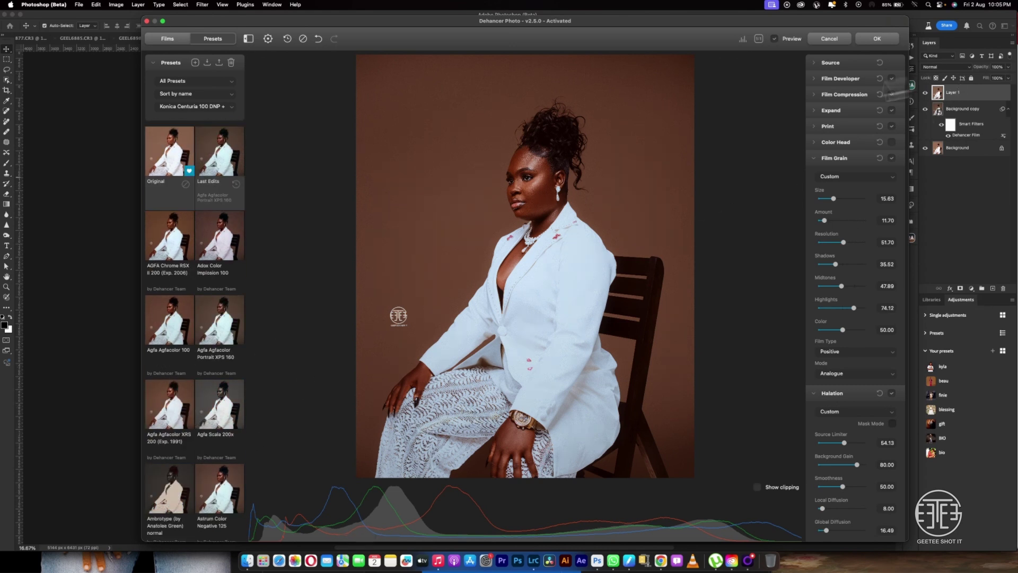
left_click(893, 40)
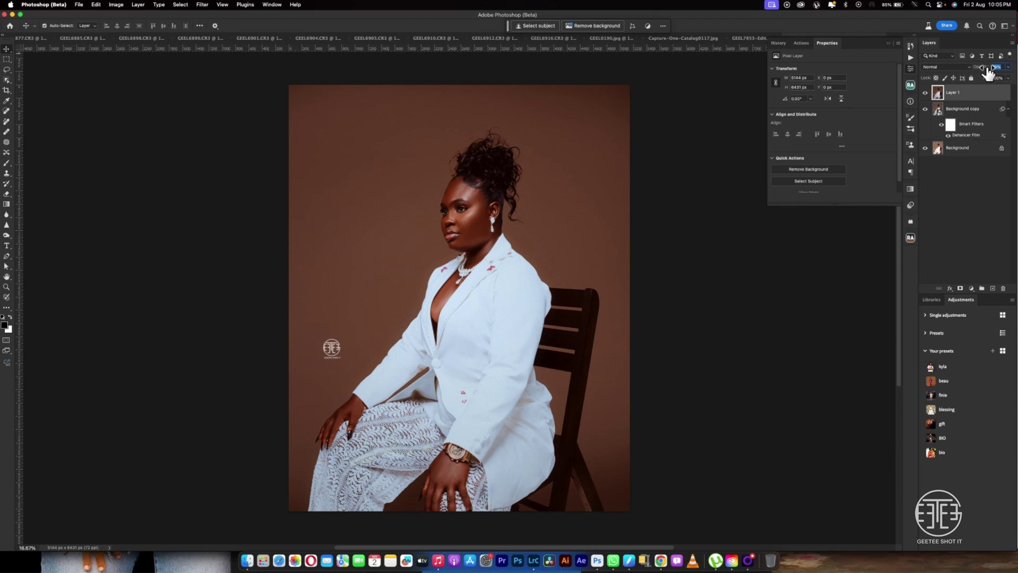
Set Layer 1's opacity to 87% and group it with the Background copy layer
left_click_drag(966, 69, 971, 70)
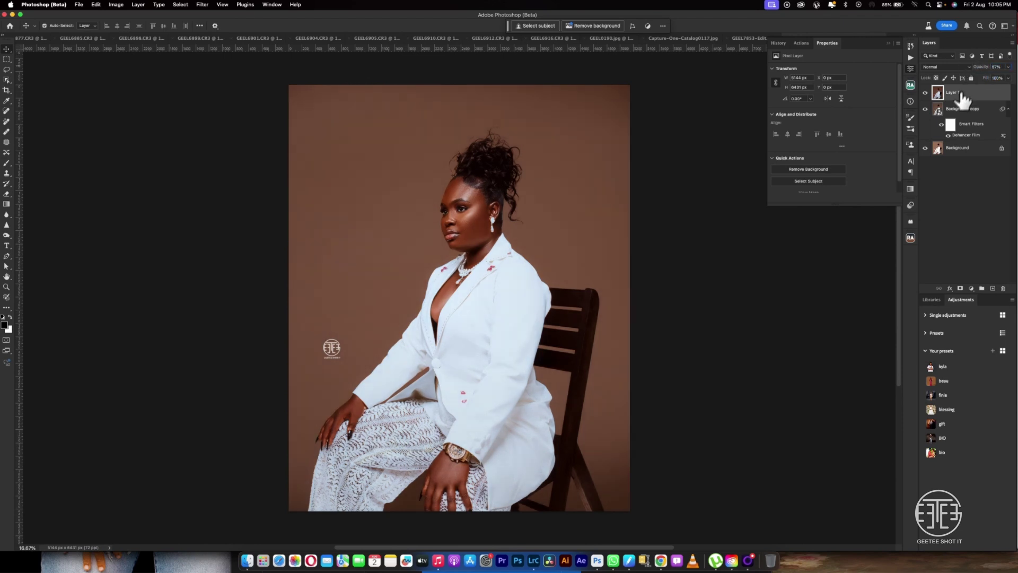
left_click(971, 118, "shift")
key("super+g")
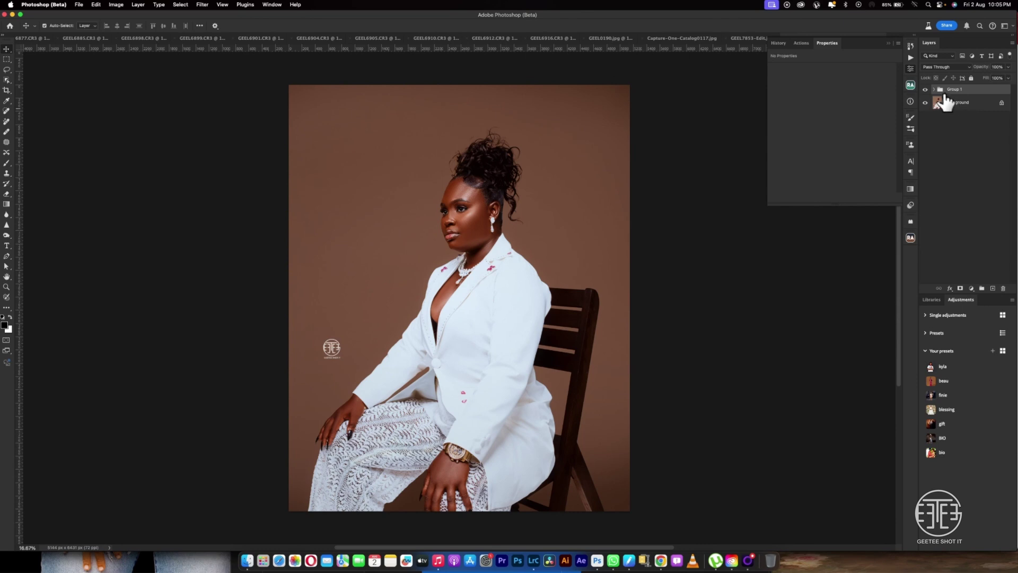
Toggle the visibility of Group 1 to compare the portrait with and without the film look, collapsing the Properties panel
left_click(926, 89)
left_click(926, 90)
left_click(926, 90)
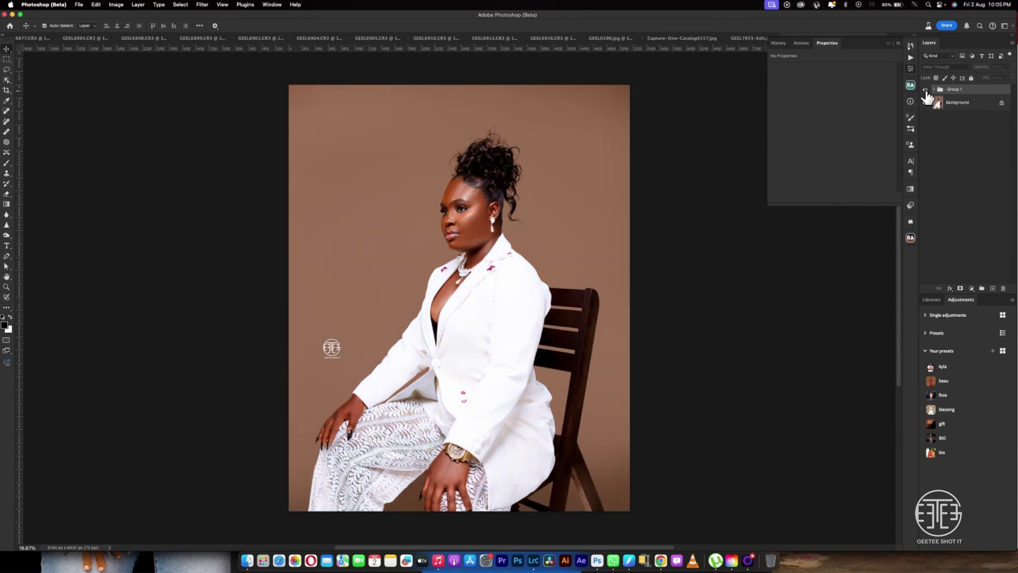
left_click(926, 91)
left_click(888, 44)
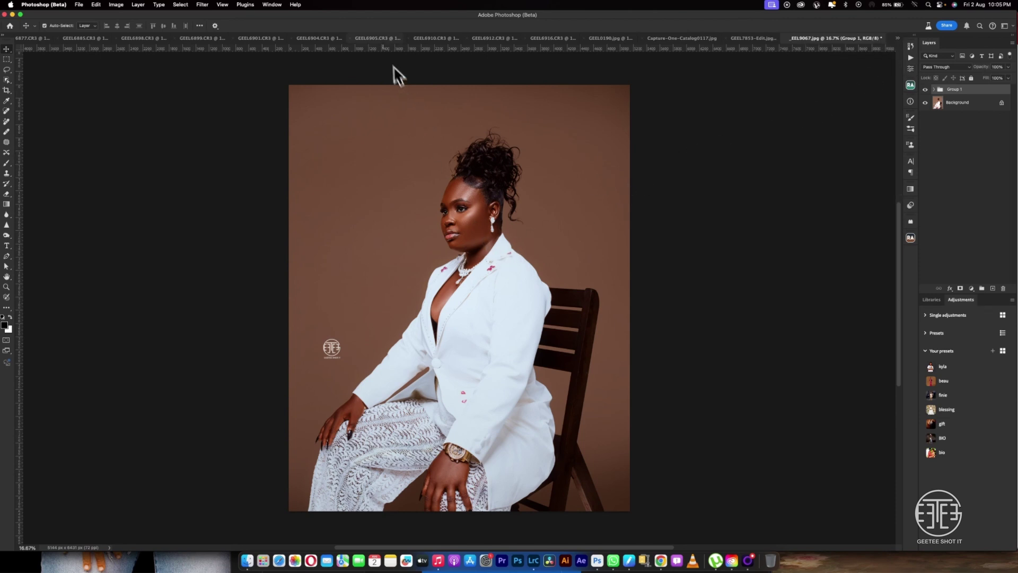
left_click(926, 90)
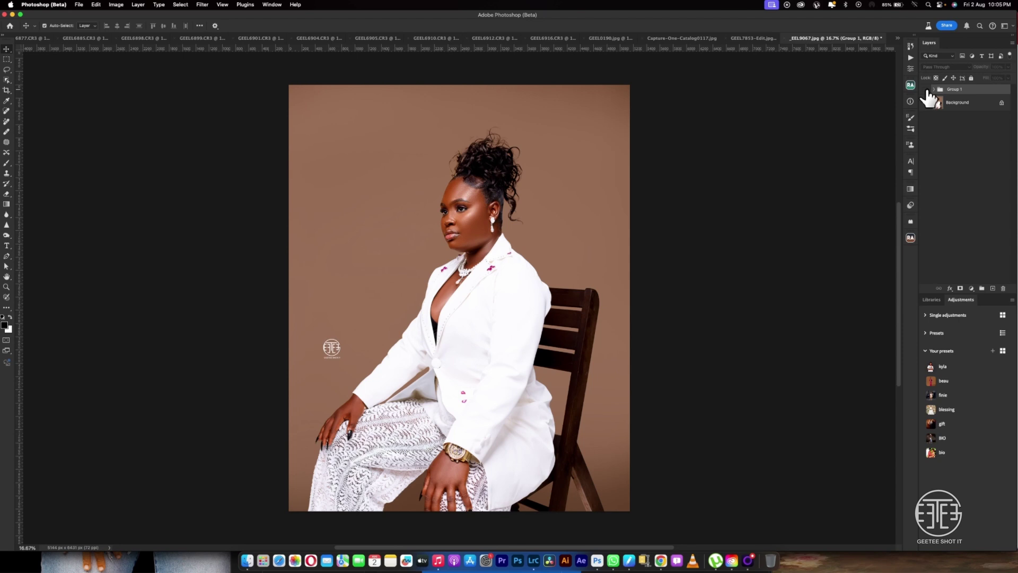
left_click(926, 90)
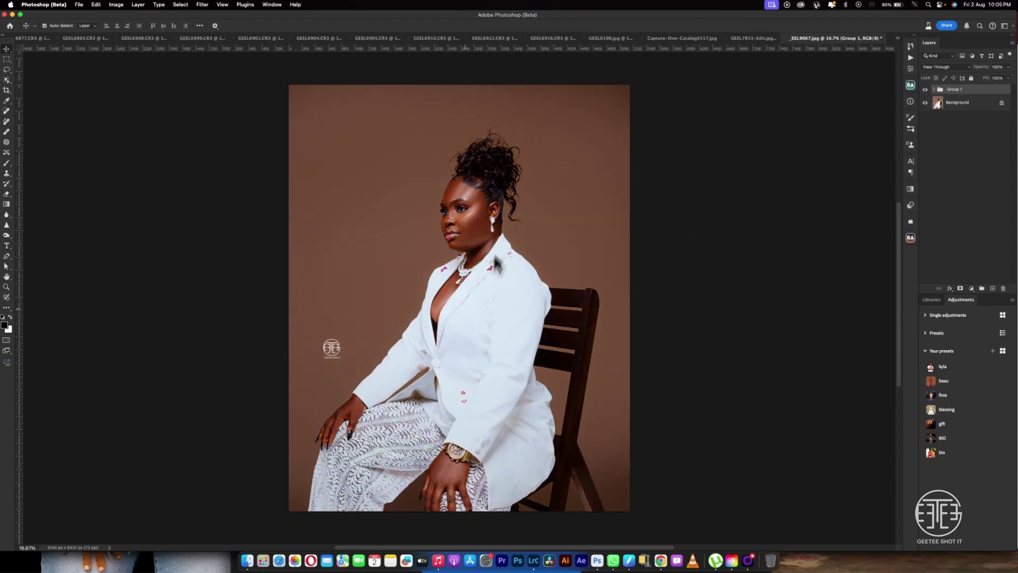
left_click(927, 90)
Switch to the GEEL6901.CR3 photo and open the Dehancer Film filter on its Background layer
left_click(273, 41)
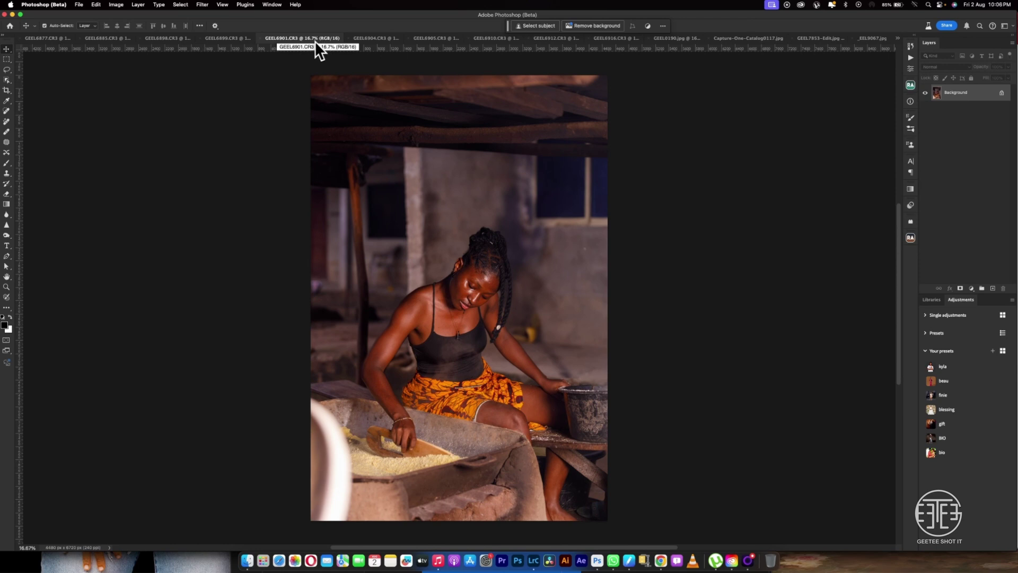
left_click(869, 38)
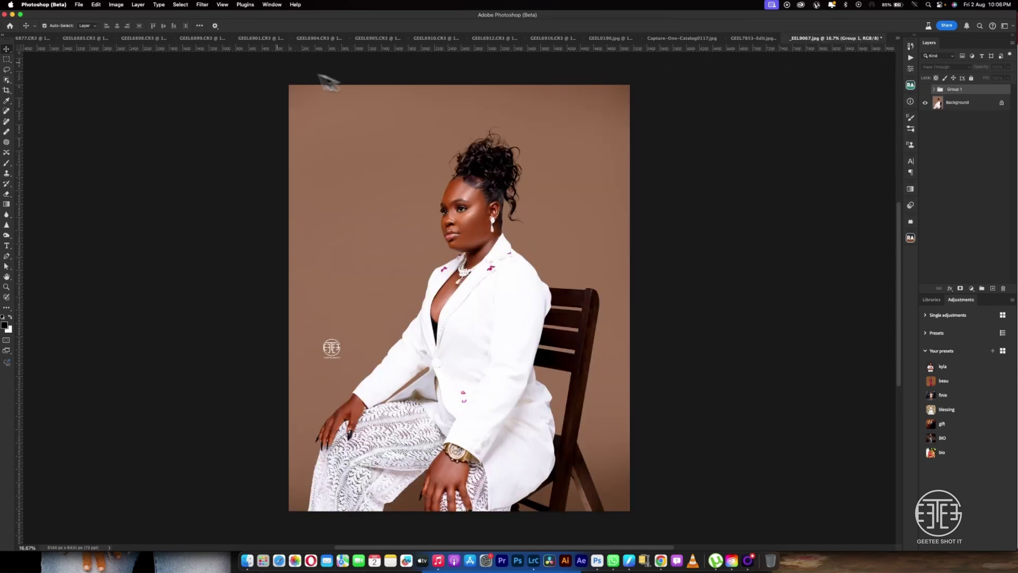
left_click(267, 39)
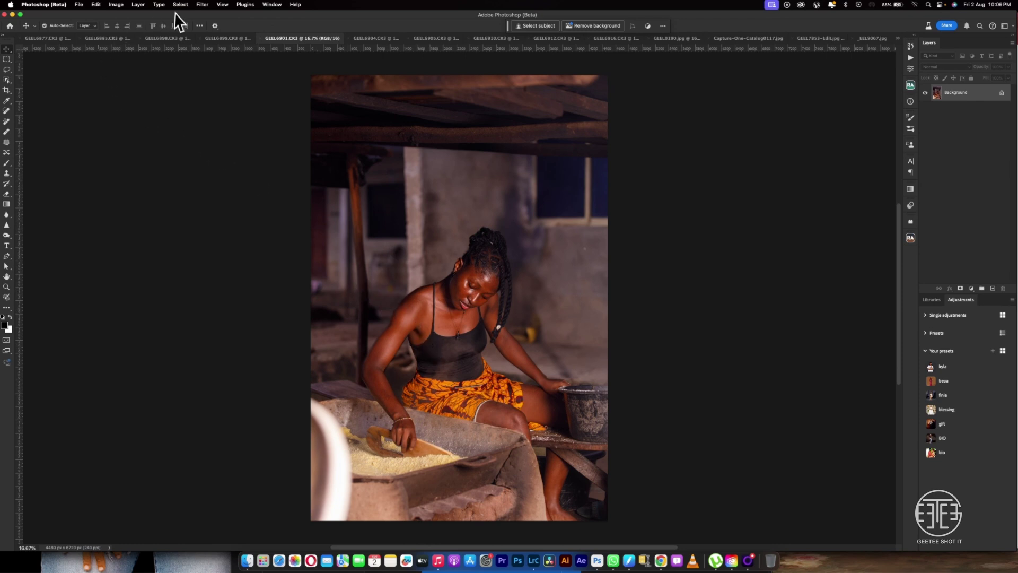
left_click(204, 5)
mouse_move(264, 185)
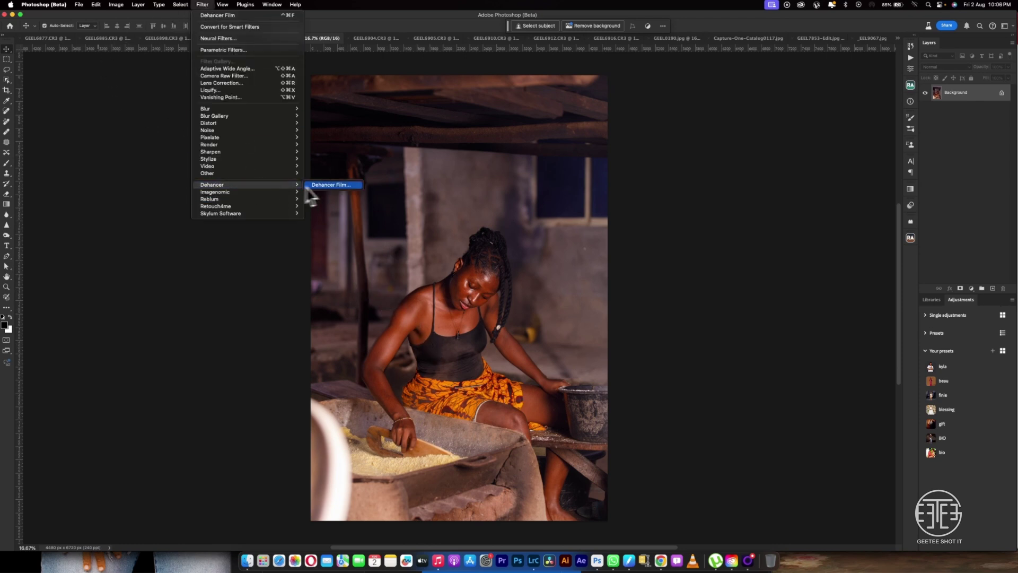
left_click(333, 185)
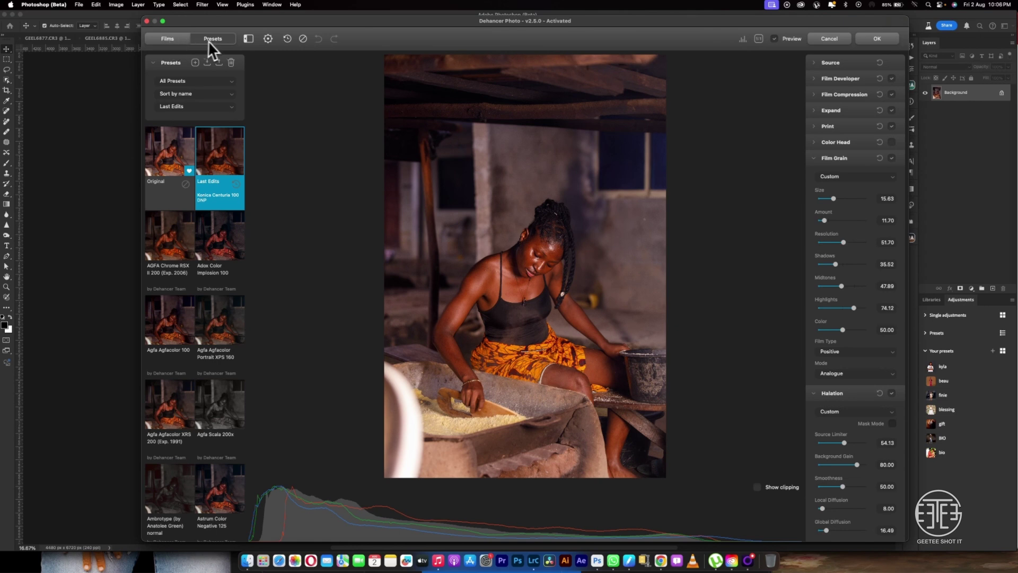
Try the Agfa Agfacolor 100, Agfacolor XRS 200, Agfacolor Portrait XPS 160 and AGFA Chrome RSX II 200 film profiles on the photo
left_click(164, 39)
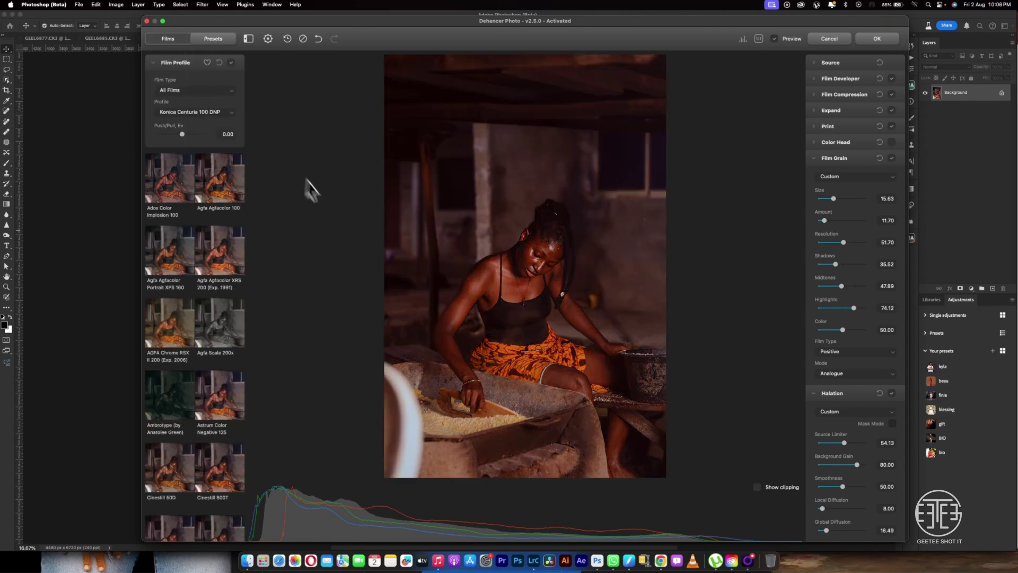
left_click(224, 175)
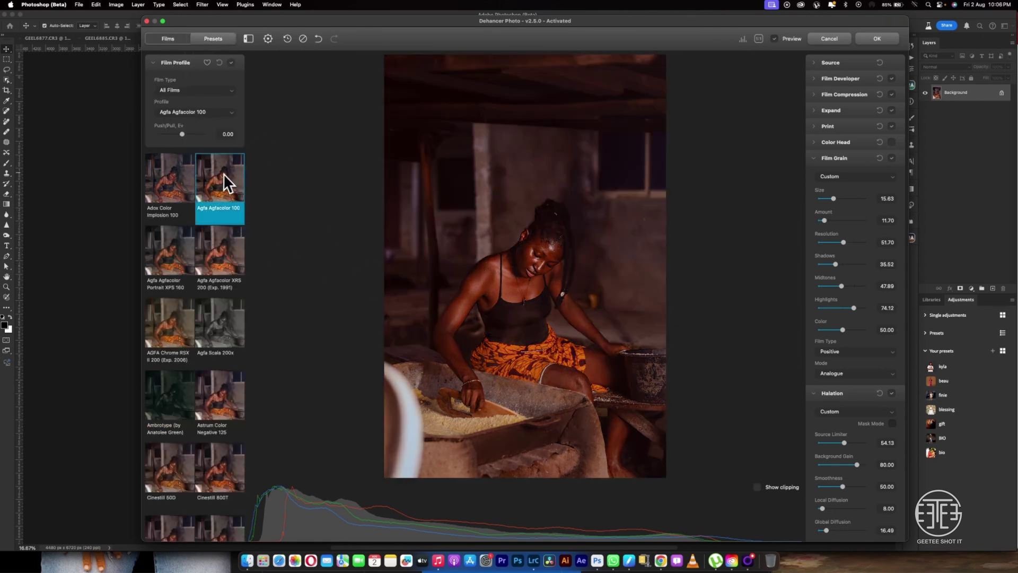
left_click(212, 268)
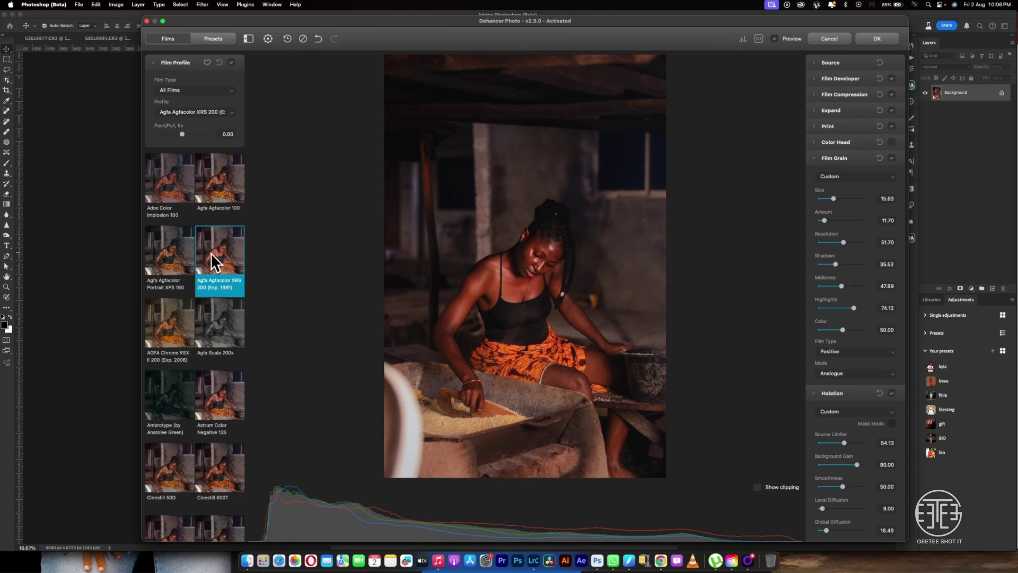
left_click(179, 256)
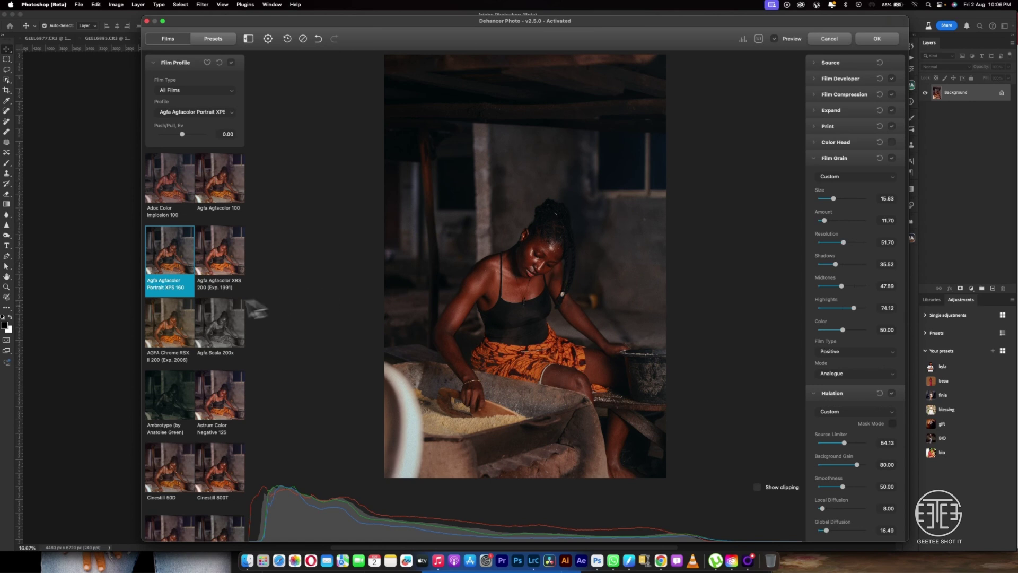
left_click(182, 323)
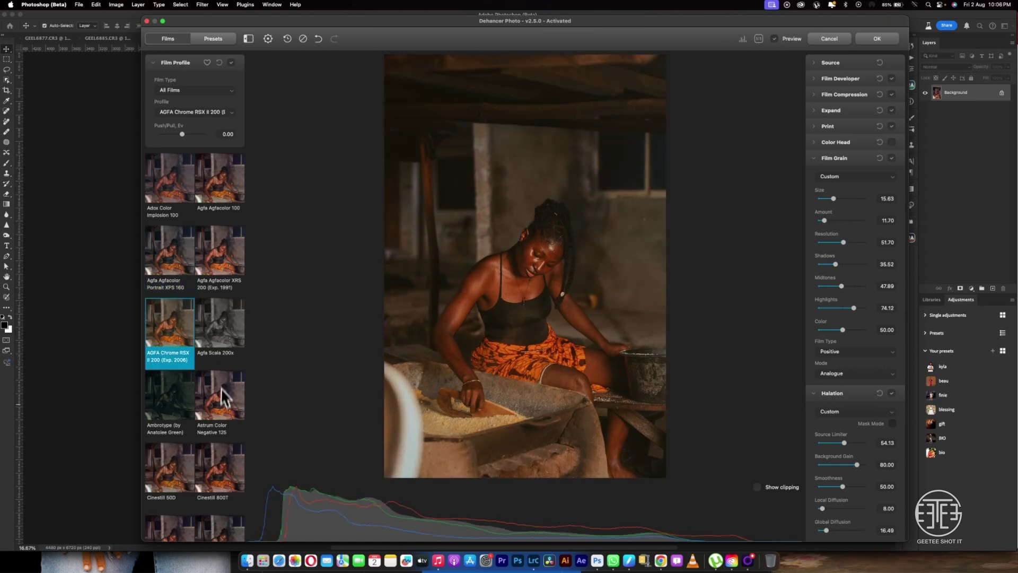
Try the Cinestill 800T, Fujicolor 100, Fujicolor Natura 1600 and Fujicolor Superia 1600 film profiles on the photo
left_click(213, 481)
scroll(215, 460, "down", 5)
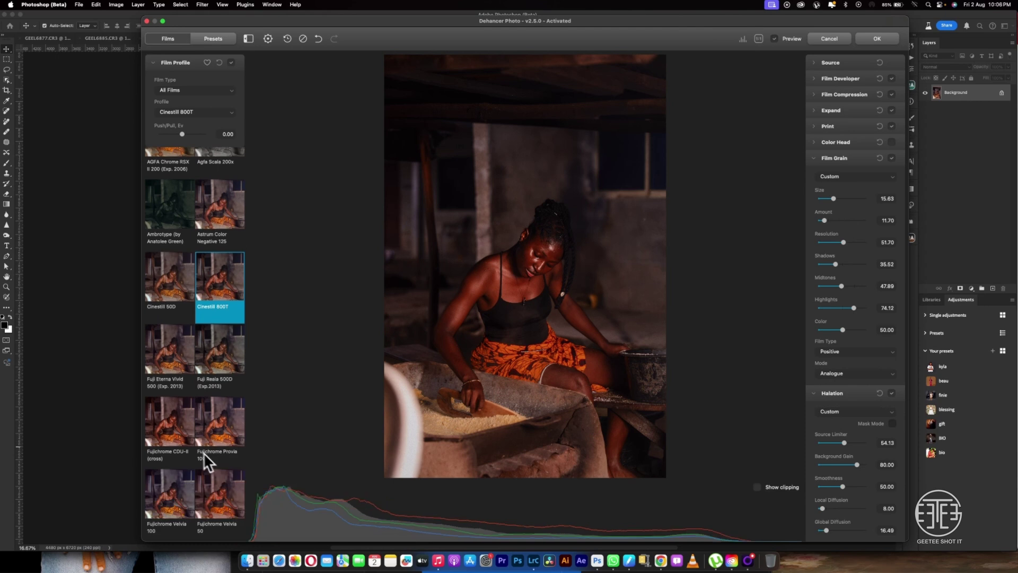
left_click(180, 428)
scroll(209, 430, "down", 3)
left_click(180, 427)
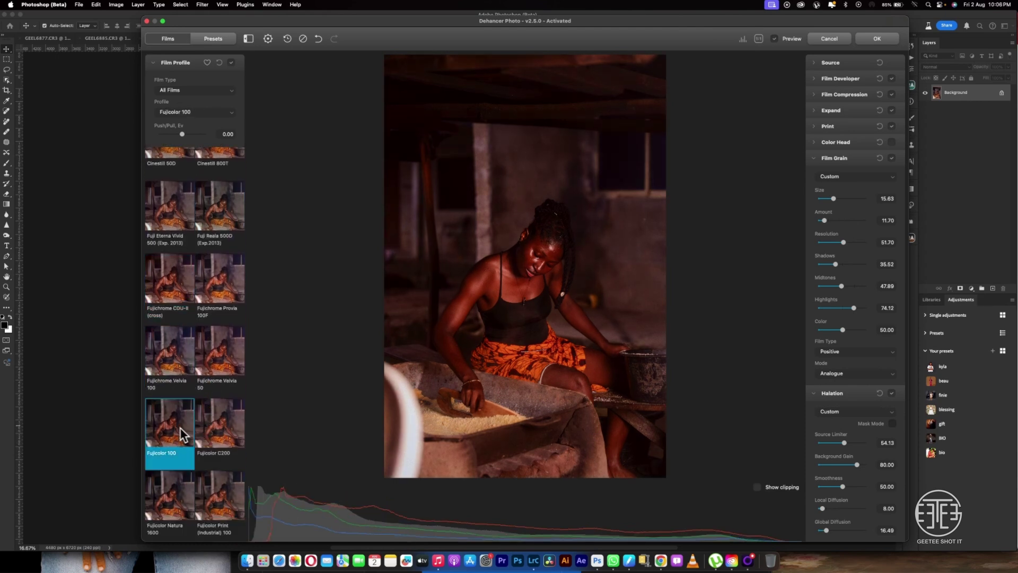
left_click(174, 493)
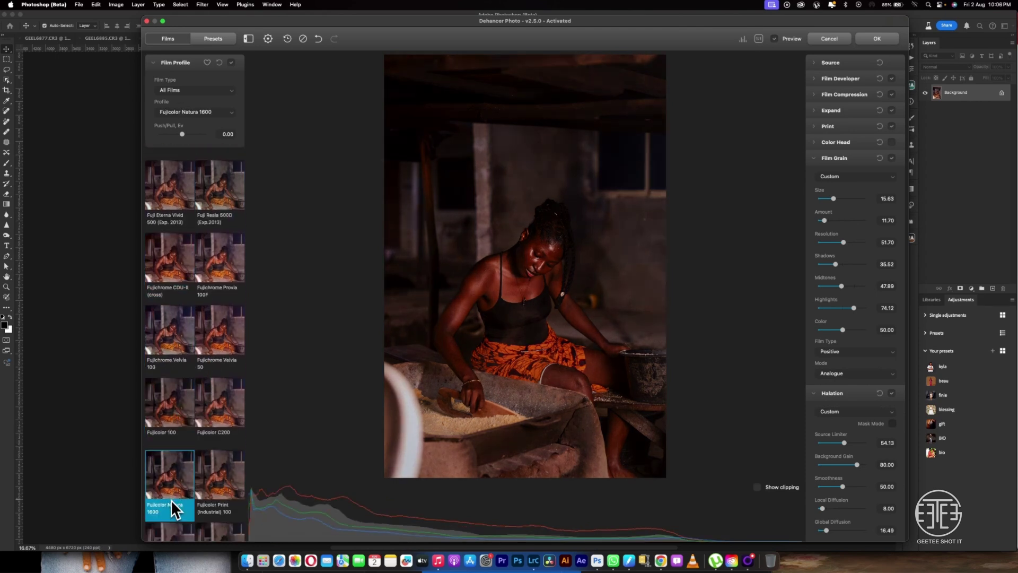
scroll(180, 506, "down", 3)
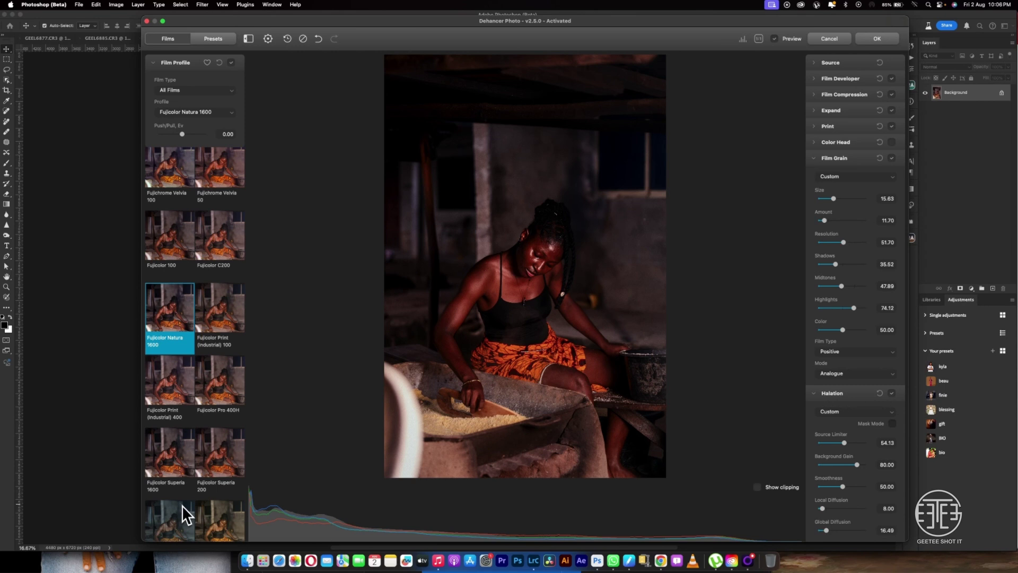
left_click(177, 454)
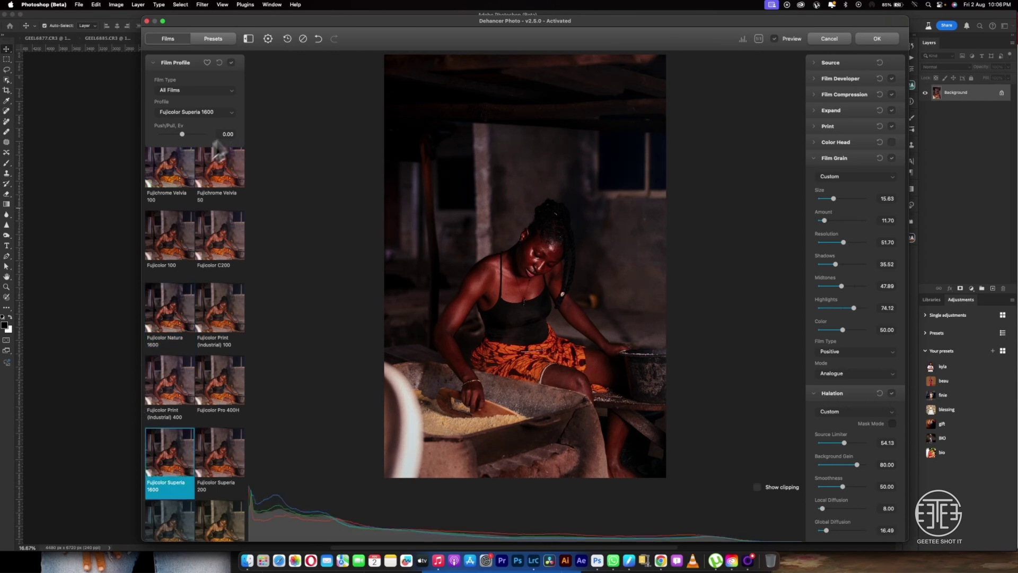
Try the Adox Color Implosion 100, Agfa Agfacolor Portrait XPS 160, Agfacolor XRS 200 and Cinestill 800T + Kodak Endura presets
left_click(219, 39)
left_click(217, 243)
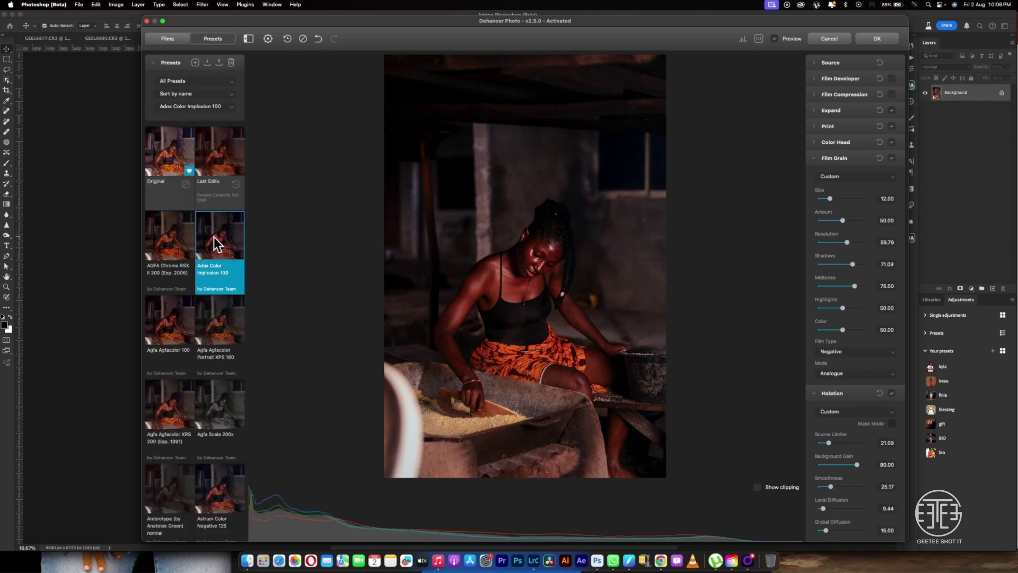
left_click(222, 339)
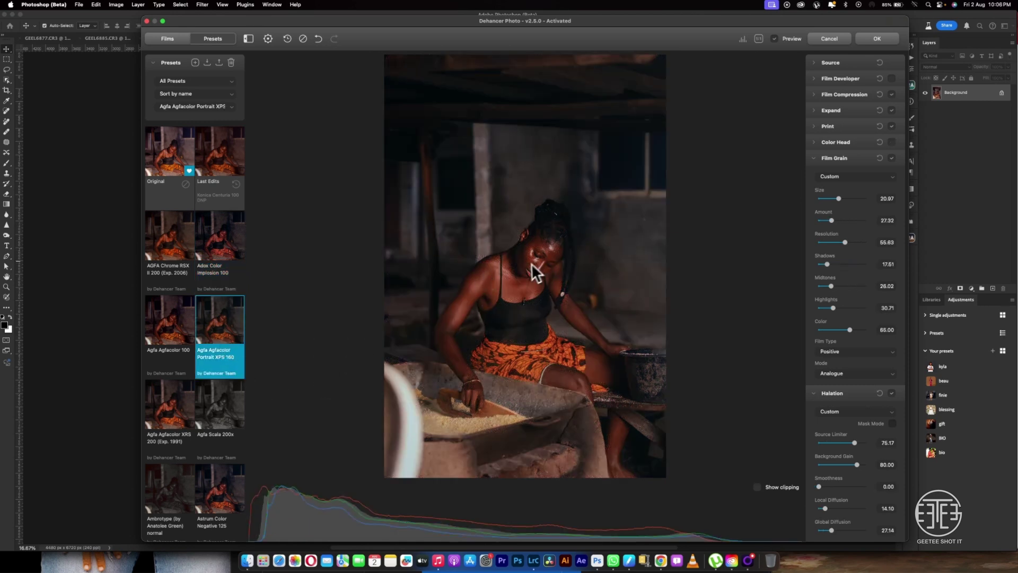
left_click(182, 410)
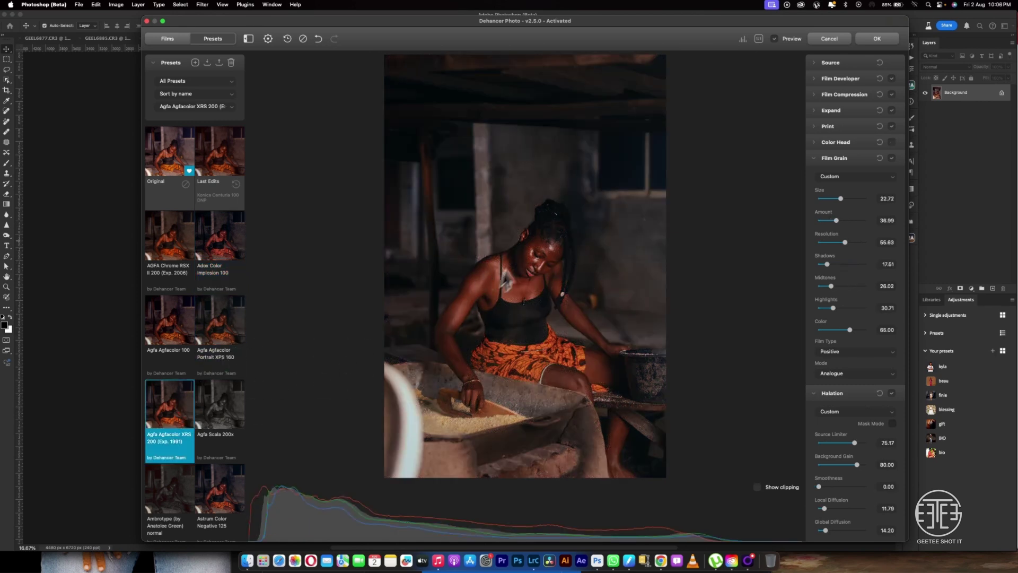
scroll(215, 355, "down", 4)
left_click(222, 394)
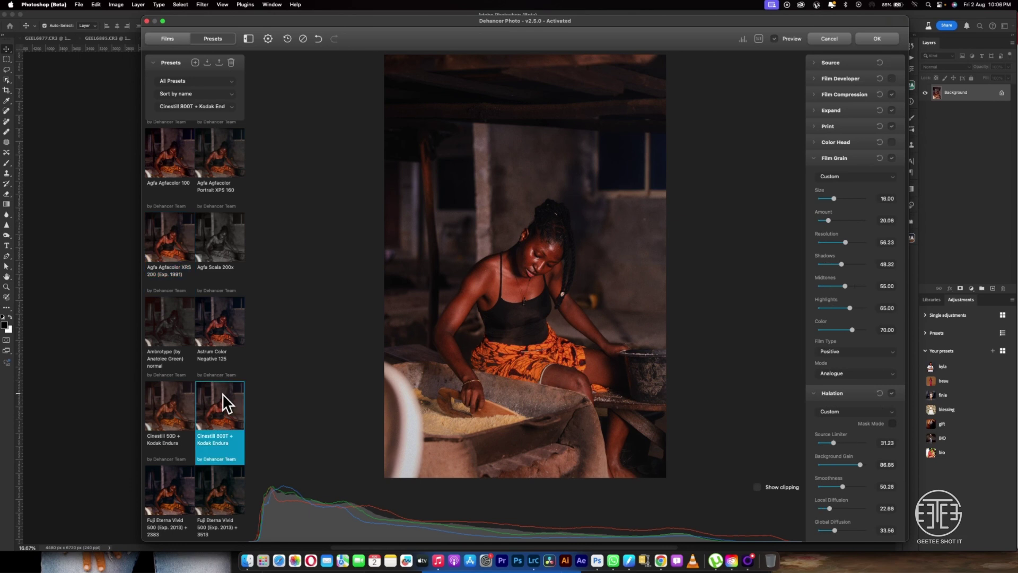
Compare the film profile view with the preset view and try the Agfa Agfacolor 100 preset
left_click(169, 39)
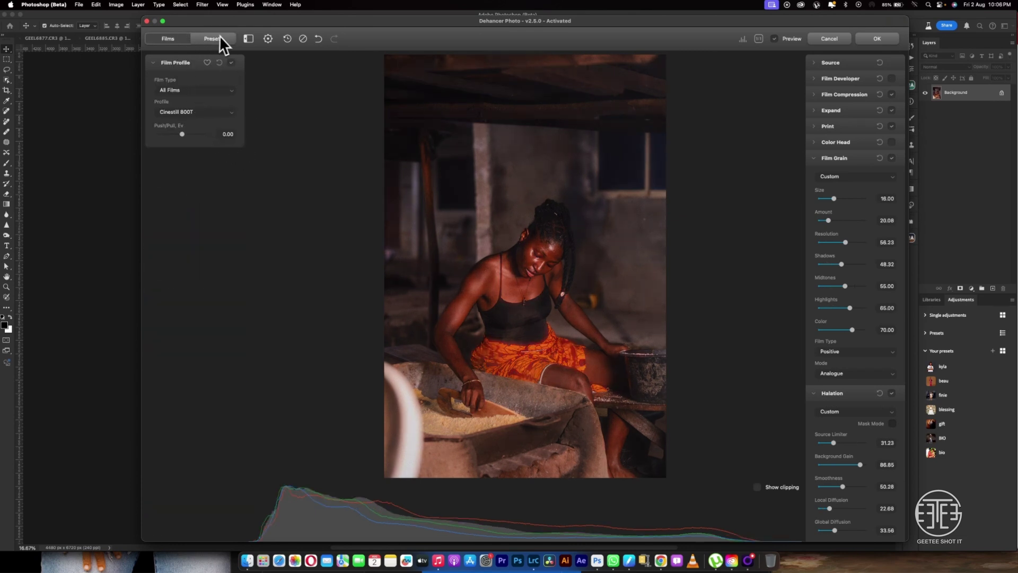
left_click(219, 37)
left_click(177, 39)
left_click(218, 39)
left_click(178, 159)
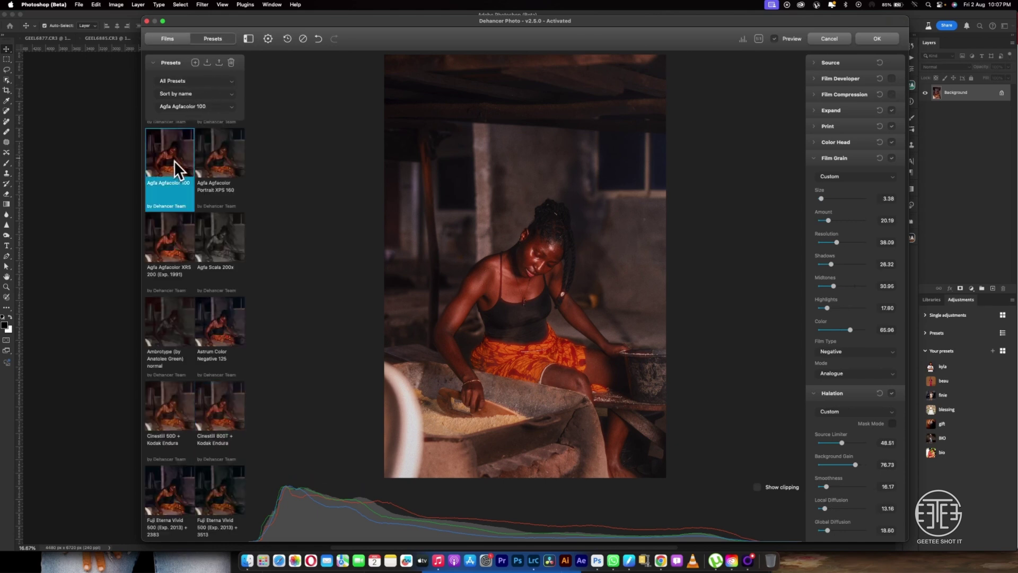
Reset all Dehancer settings to the original image and try the Fujichrome Velvia 100 and Fujichrome Velvia 50 film profiles
left_click(173, 37)
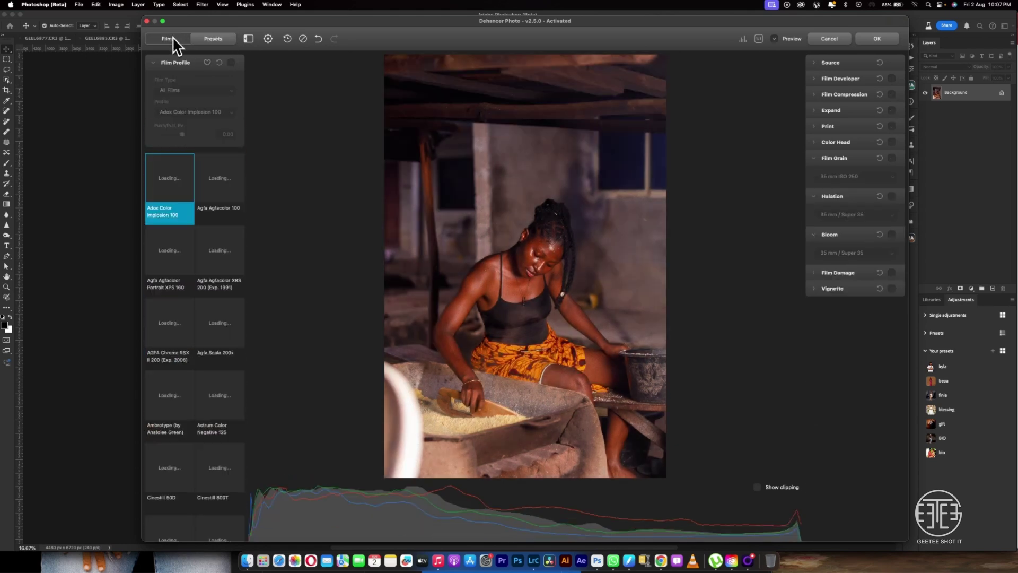
scroll(189, 289, "down", 3)
scroll(190, 294, "down", 1)
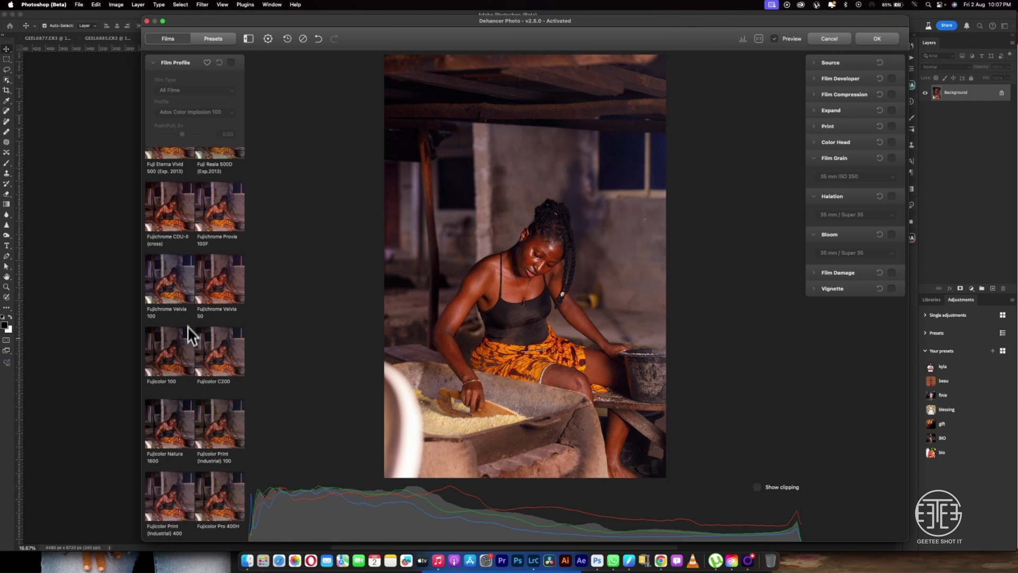
left_click(181, 282)
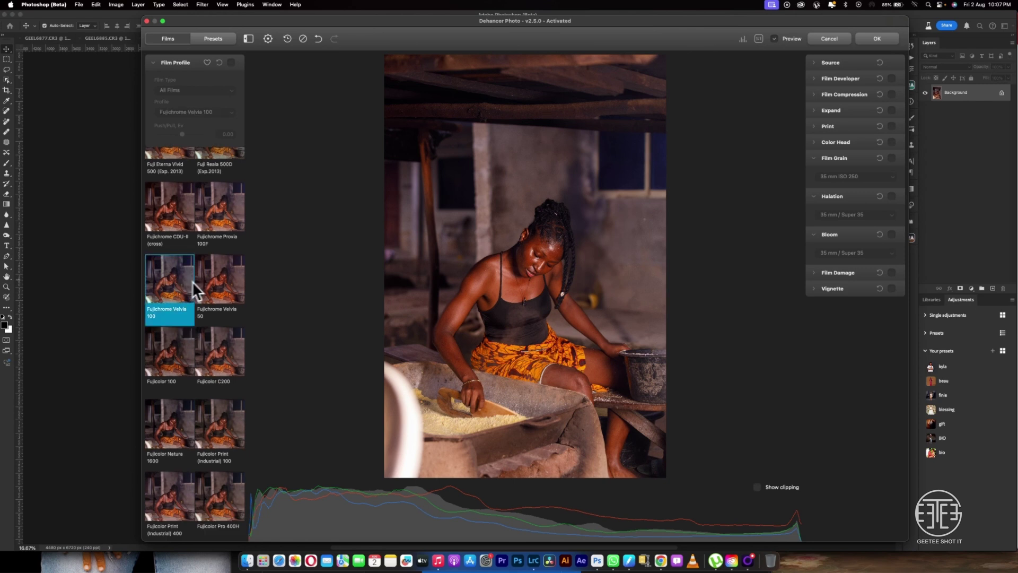
left_click(222, 282)
scroll(223, 280, "up", 5)
scroll(223, 278, "up", 4)
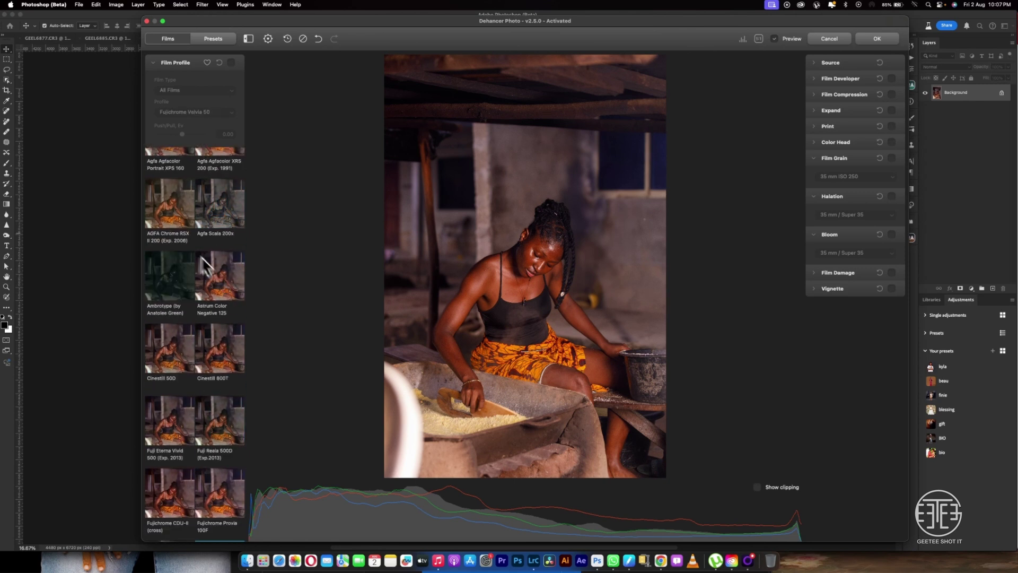
Choose the AGFA Chrome RSX II 200 film profile after trying Ambrotype, and enable Film Profile on the photo
left_click(171, 267)
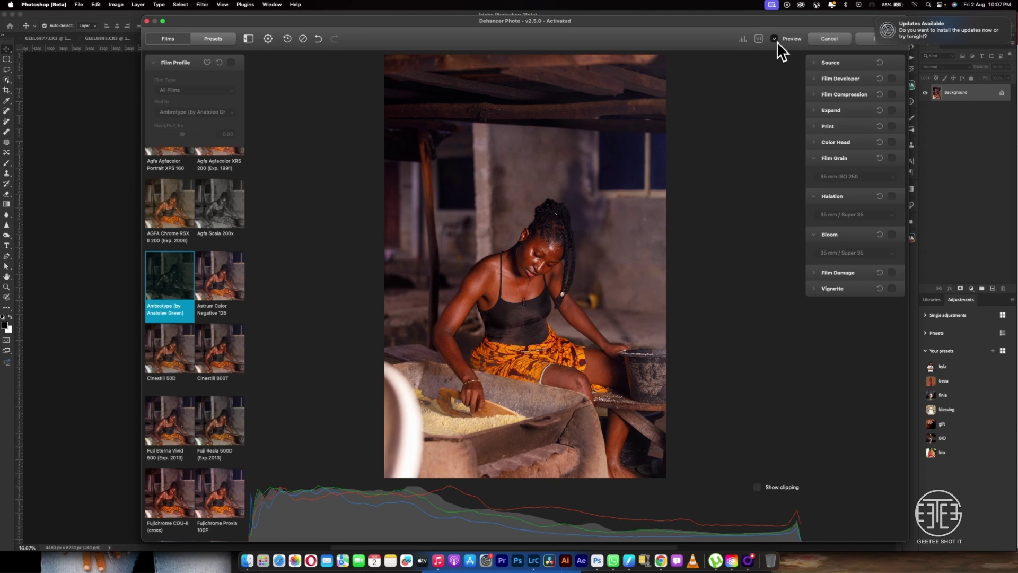
left_click(182, 215)
scroll(185, 219, "up", 3)
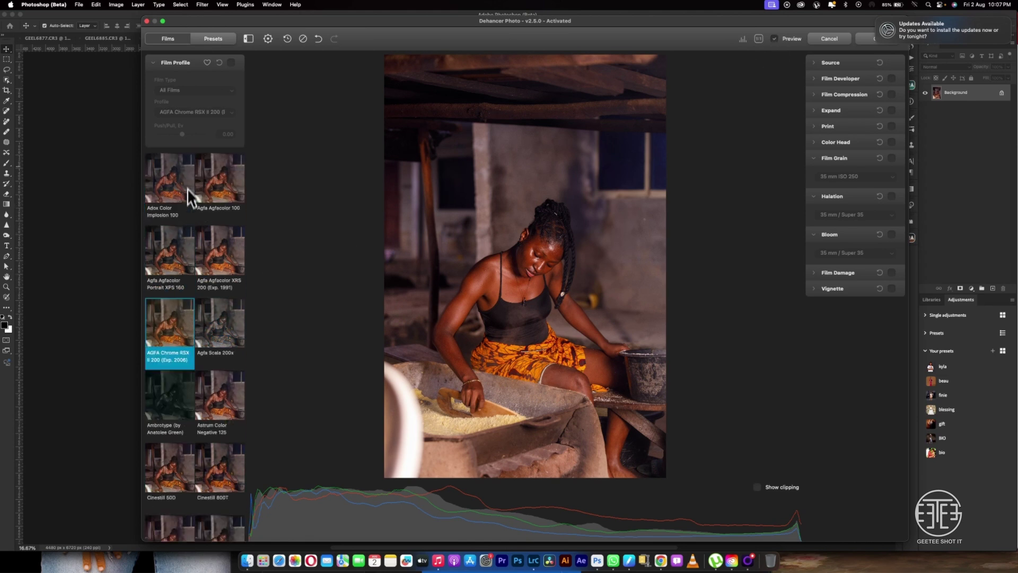
left_click(232, 62)
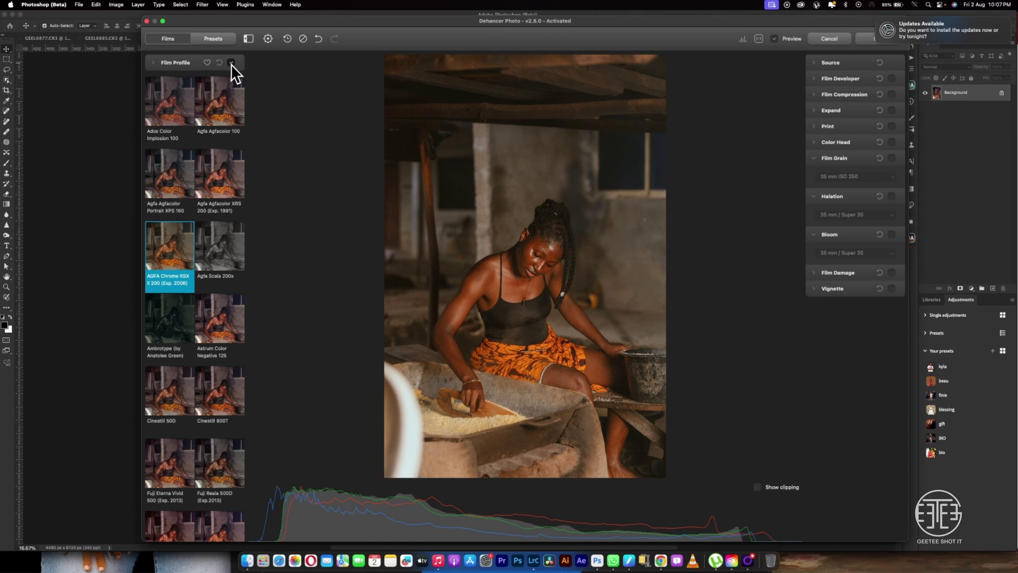
scroll(176, 344, "down", 4)
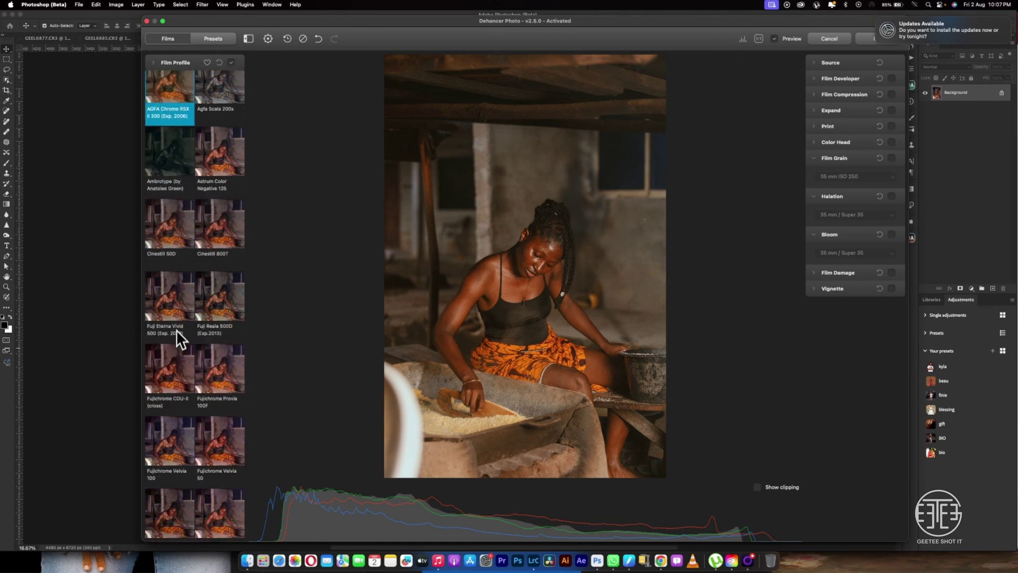
Try the Fujichrome CDU-II (cross), Fujichrome Provia 100F and Fujichrome Velvia 100 film profiles
left_click(169, 379)
scroll(175, 360, "down", 2)
left_click(225, 278)
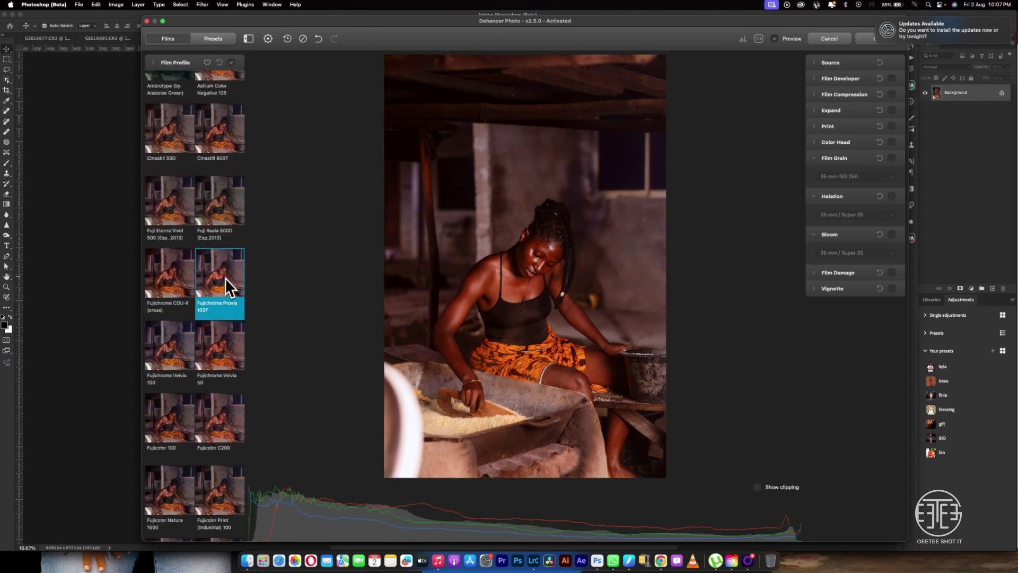
left_click(162, 360)
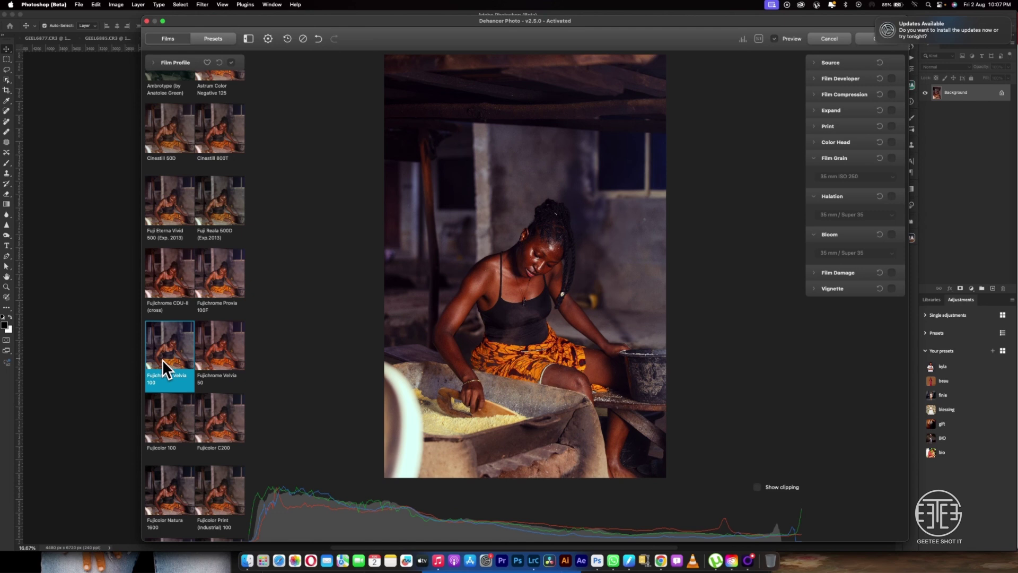
Try the Fujicolor 100, Fujicolor Print (Industrial) 400, Fujicolor Superia 1600 and Fujifilm FP-100c film profiles
scroll(164, 360, "down", 3)
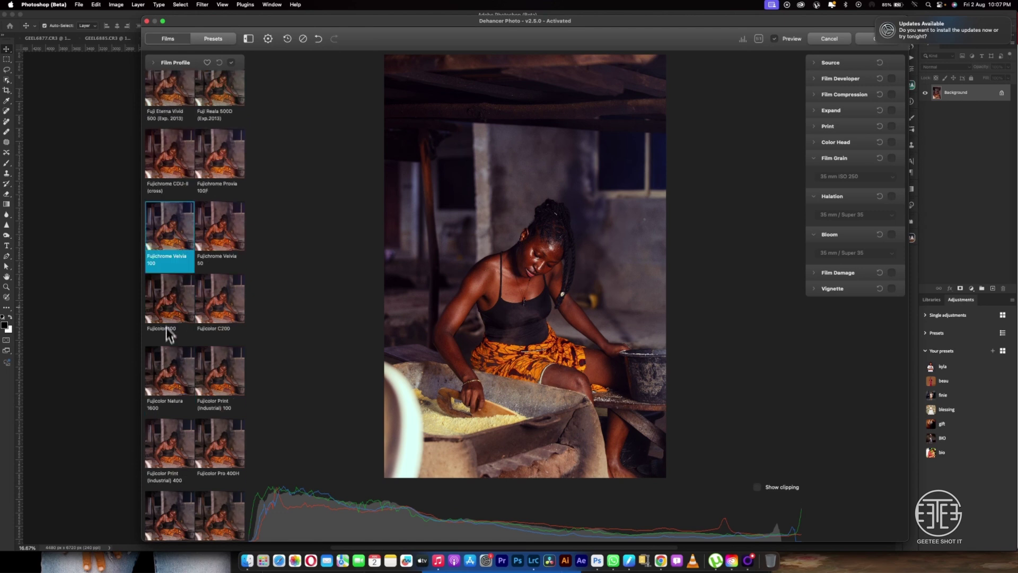
left_click(166, 308)
scroll(172, 357, "down", 2)
scroll(172, 350, "down", 3)
left_click(173, 296)
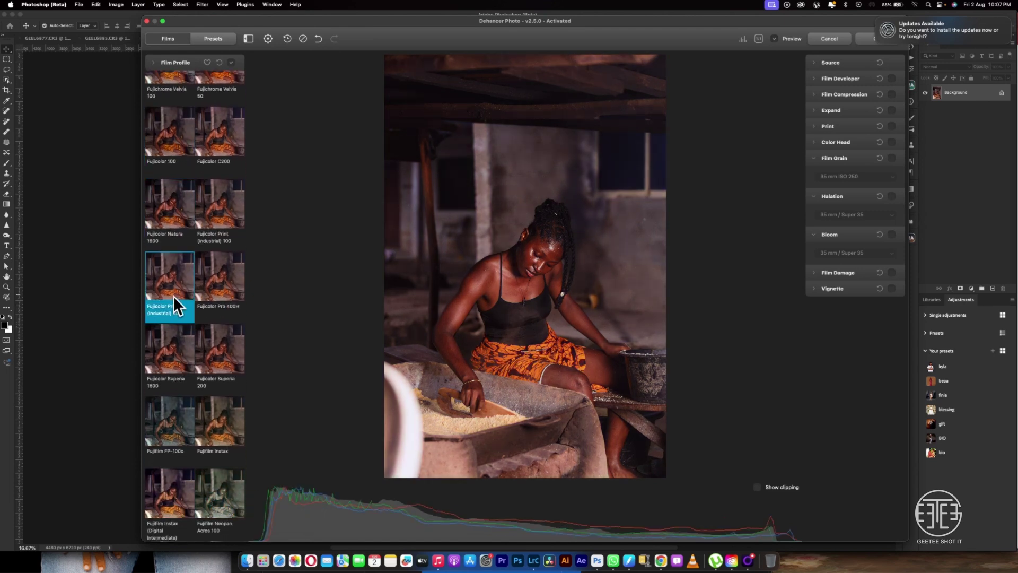
left_click(164, 359)
left_click(188, 407)
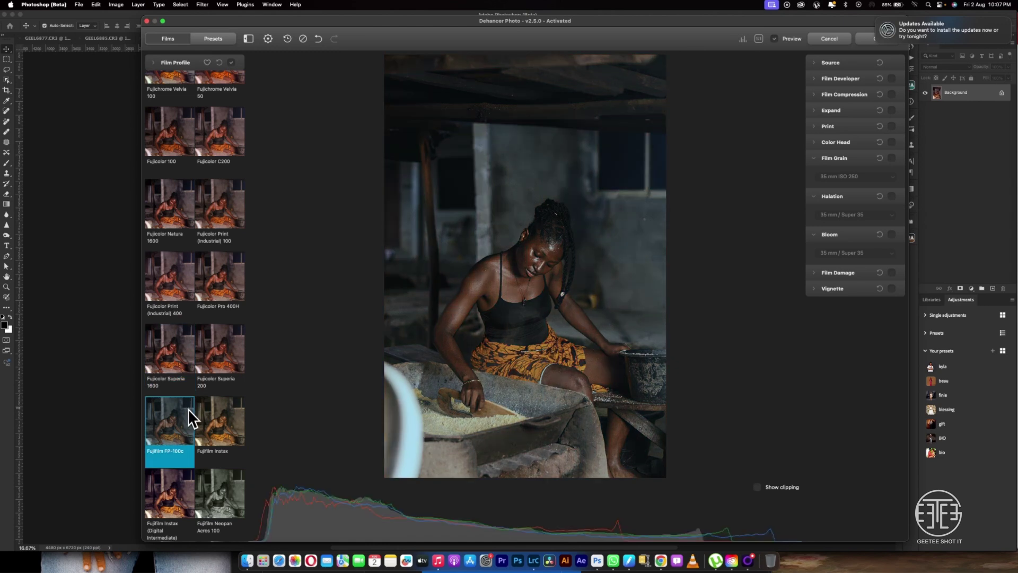
Try the Kodak Aerocolor IV 125, Kodak Gold 200 and Kodak Portra 160NC film profiles
scroll(197, 368, "down", 9)
left_click(170, 358)
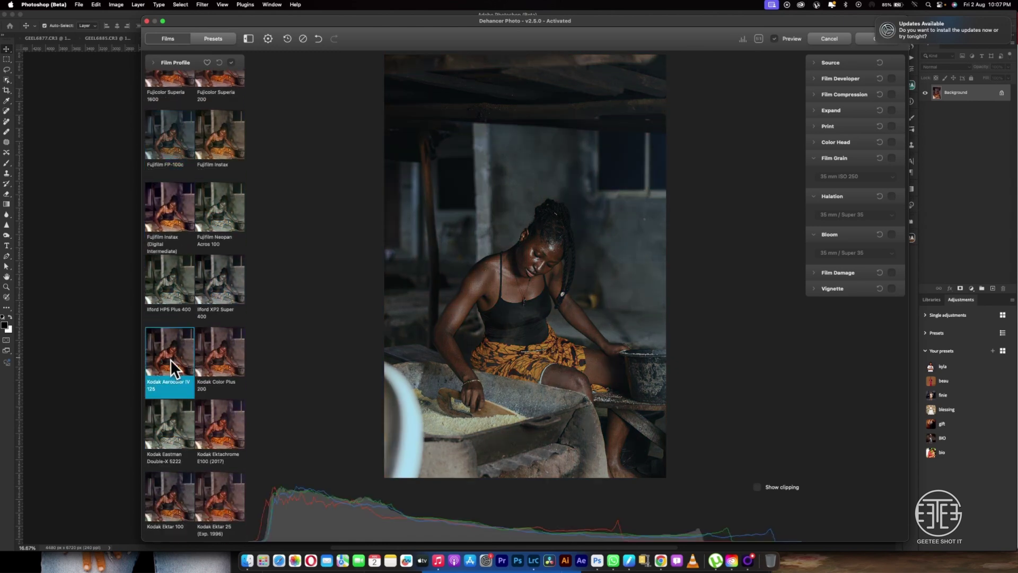
scroll(199, 399, "down", 1)
scroll(199, 400, "down", 5)
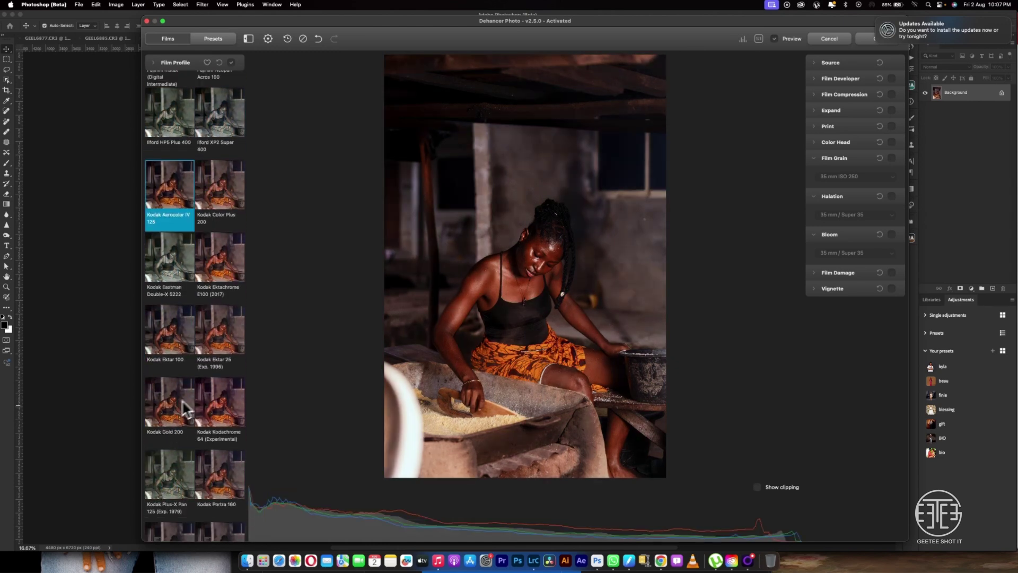
left_click(165, 407)
scroll(169, 403, "down", 5)
left_click(167, 413)
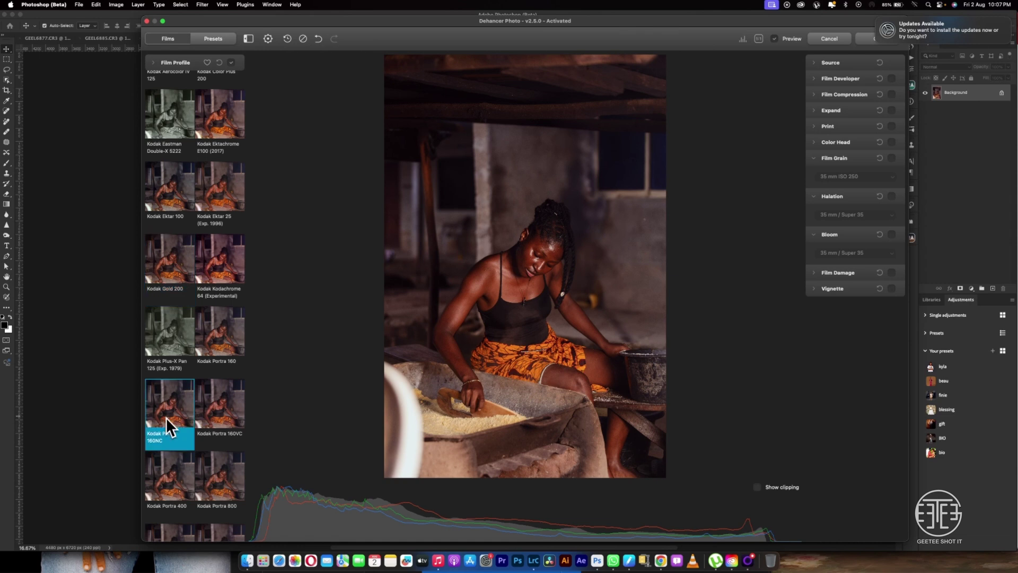
Try the Kodak Pro Image 100, Kodak Supra 100, Kodak Portra 800 and Kodak Portra 400 film profiles
scroll(167, 416, "down", 5)
left_click(176, 409)
left_click(224, 413)
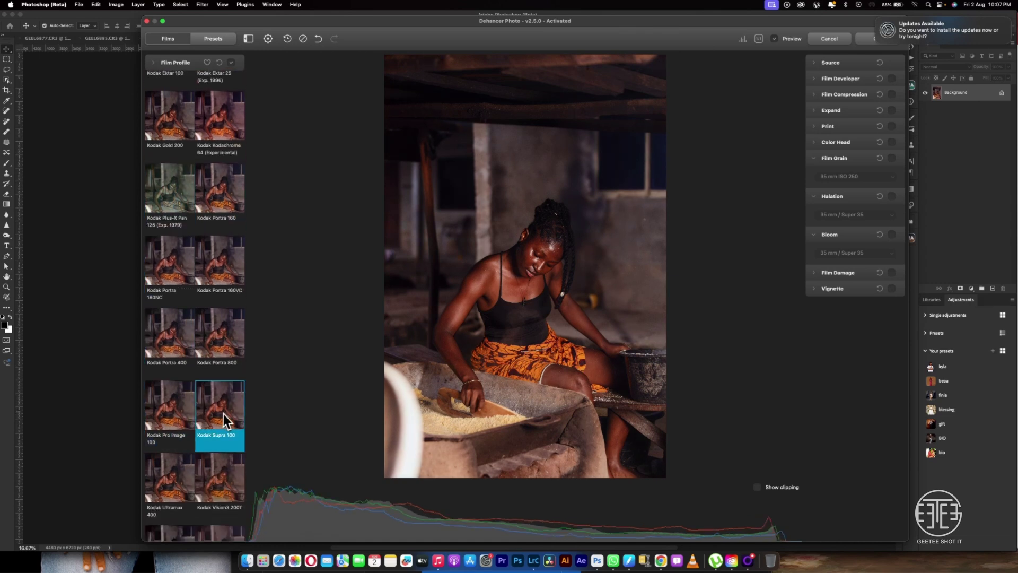
left_click(224, 345)
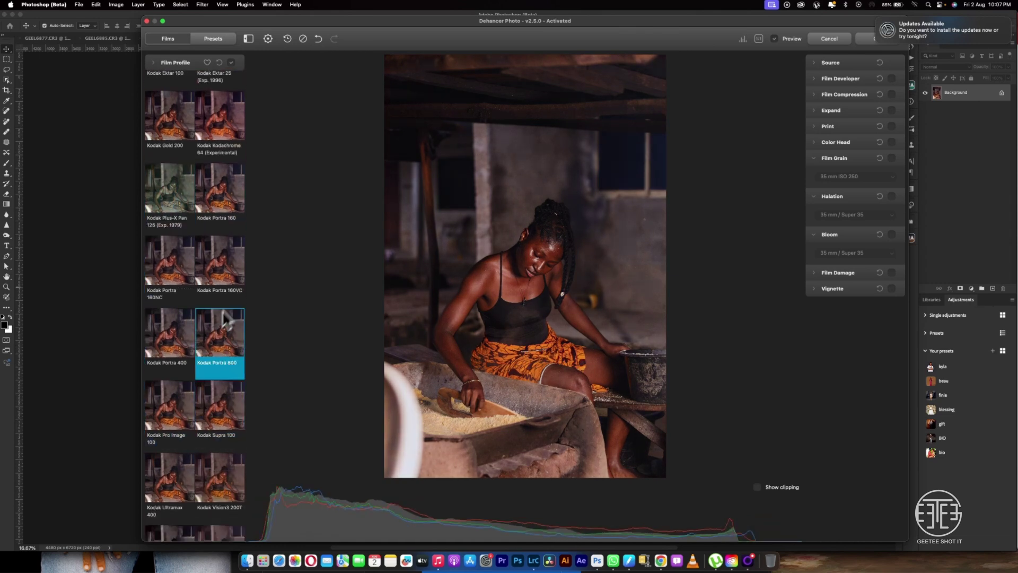
left_click(183, 334)
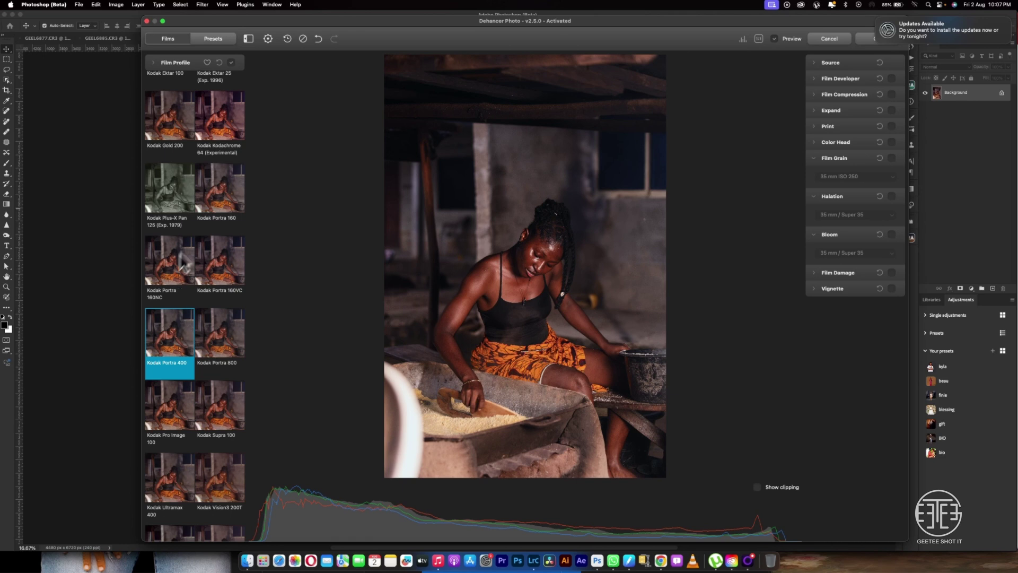
Try the Kodak Portra 160, Kodak Kodachrome 64, Kodak Ektar 25 and Fujifilm Instax (Digital Intermediate) film profiles
left_click(221, 212)
scroll(220, 212, "up", 6)
left_click(224, 317)
left_click(224, 246)
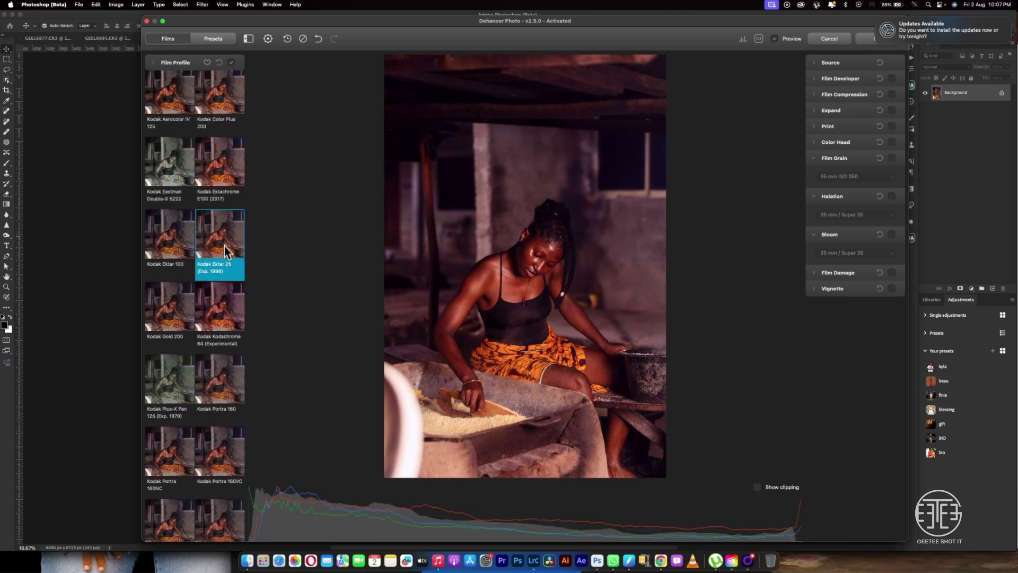
scroll(225, 259, "up", 11)
left_click(162, 315)
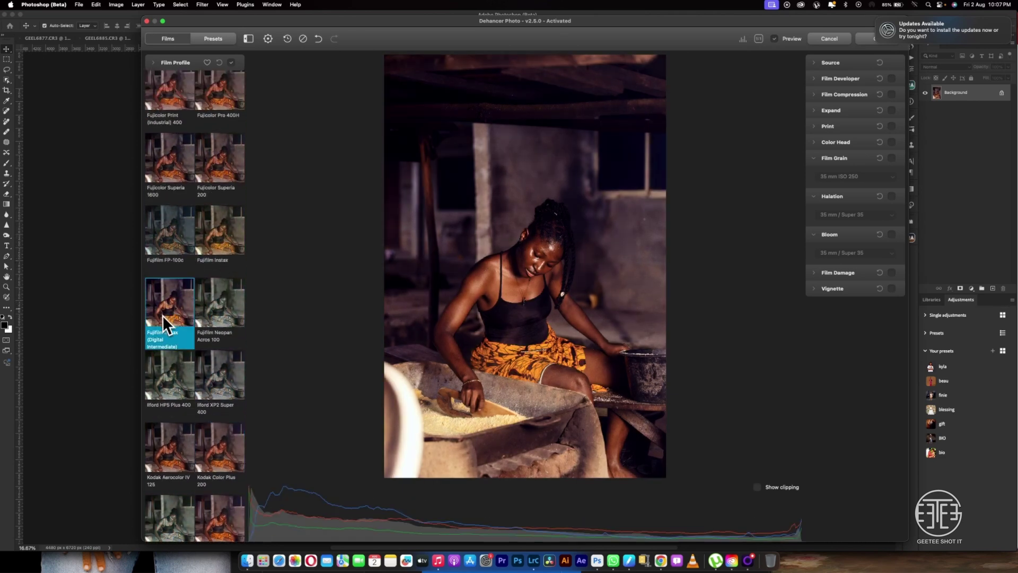
Try the Cinestill 50D, Astrum Color Negative 125, Agfa Agfacolor XRS 200 and Agfa Agfacolor Portrait XPS 160 film profiles
scroll(172, 220, "up", 15)
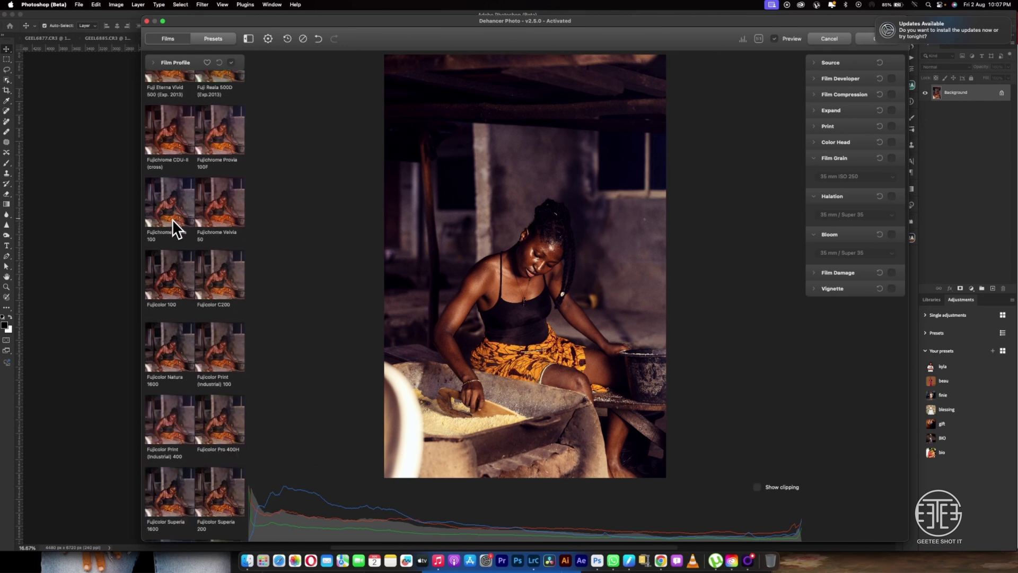
left_click(171, 313)
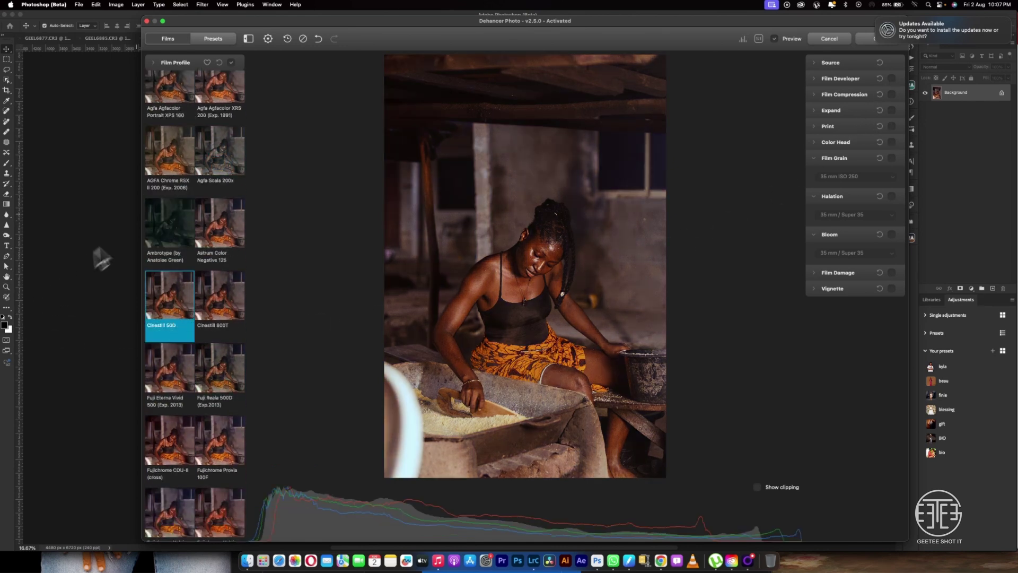
scroll(214, 233, "up", 2)
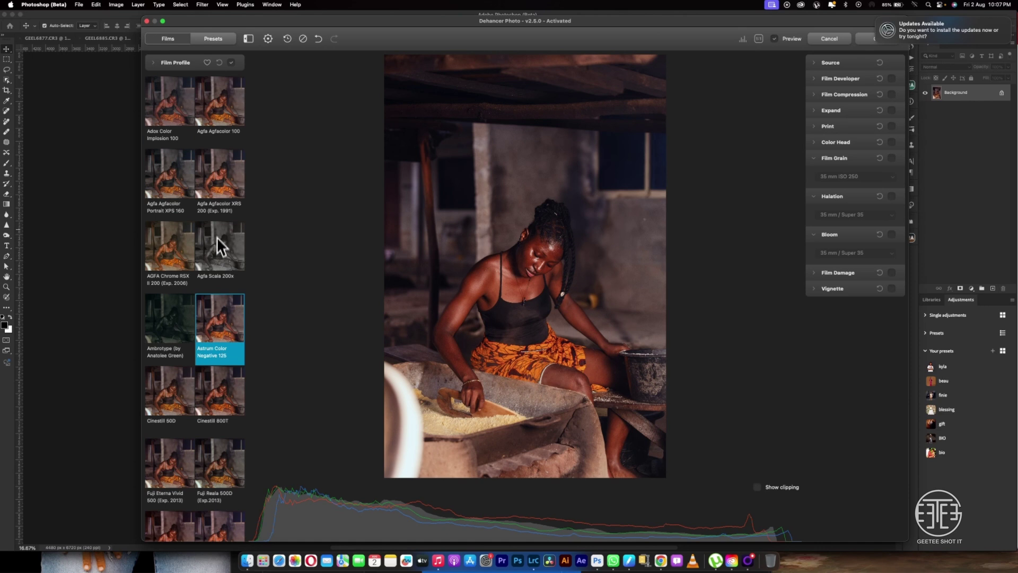
left_click(220, 154)
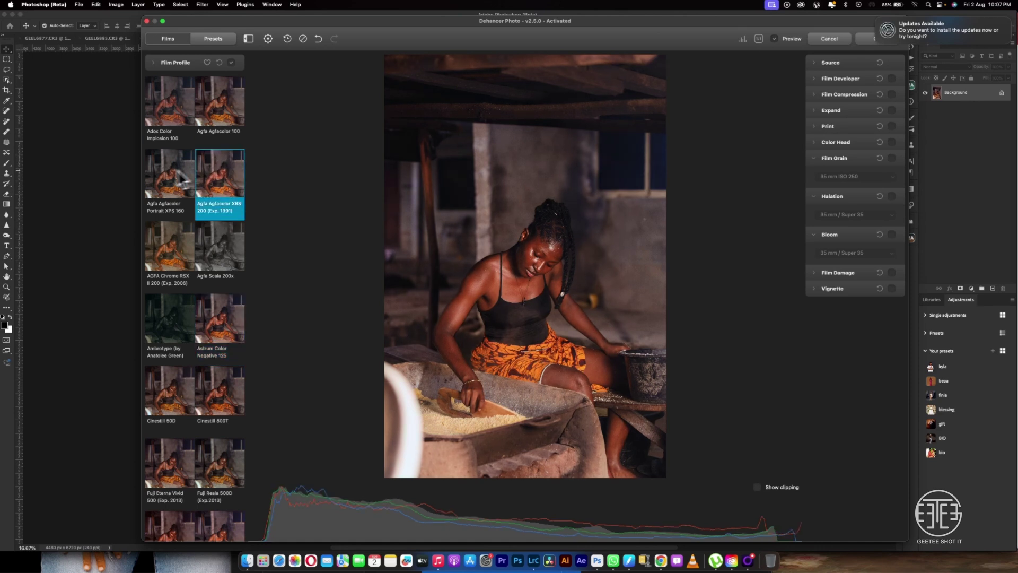
left_click(151, 171)
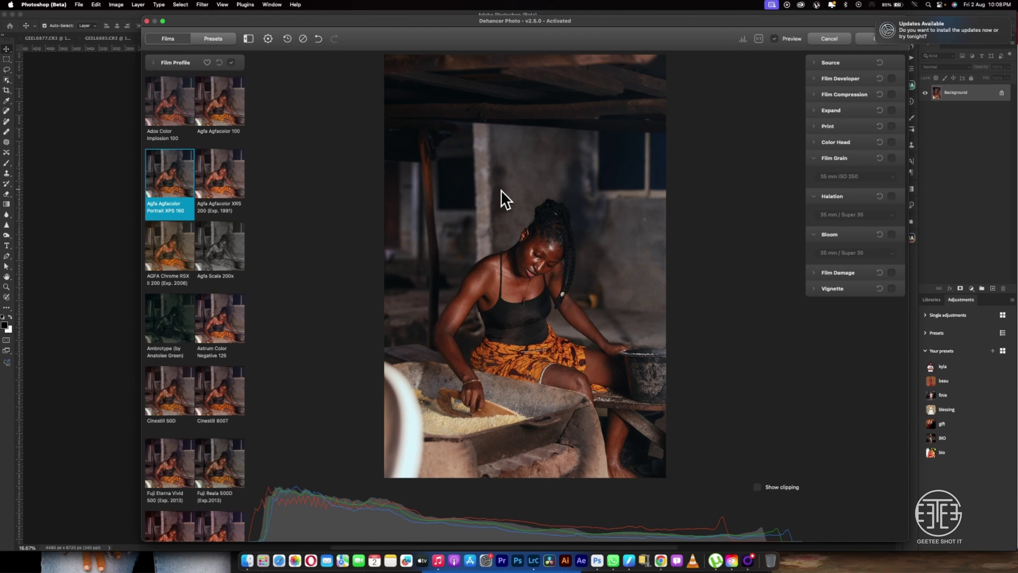
Compare Adox Color Implosion 100, AGFA Chrome RSX II 200, Agfacolor XRS 200 and Cinestill 50D in a close-up of the woman's face
left_click(759, 38)
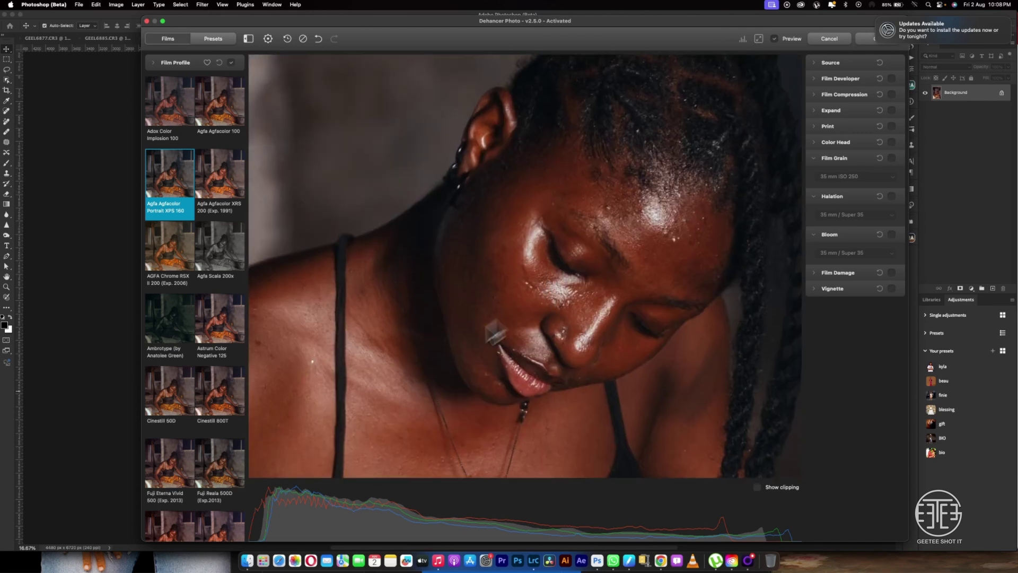
left_click(185, 122)
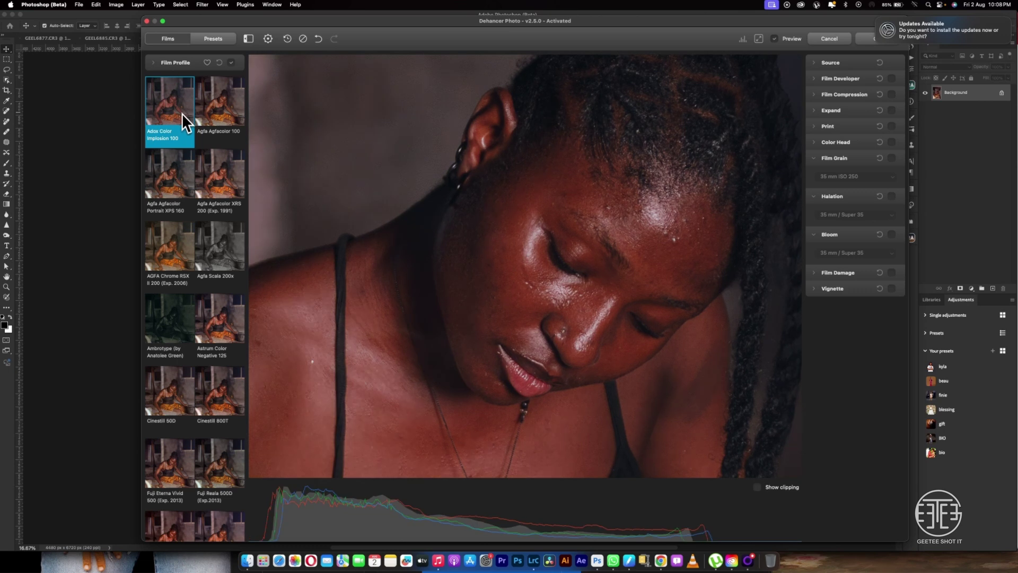
left_click(162, 260)
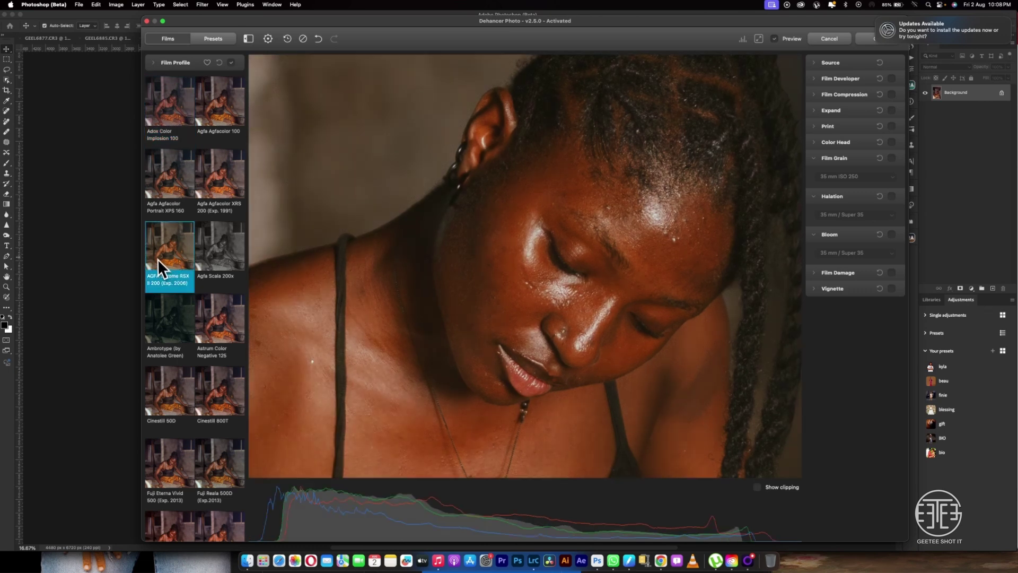
left_click(213, 204)
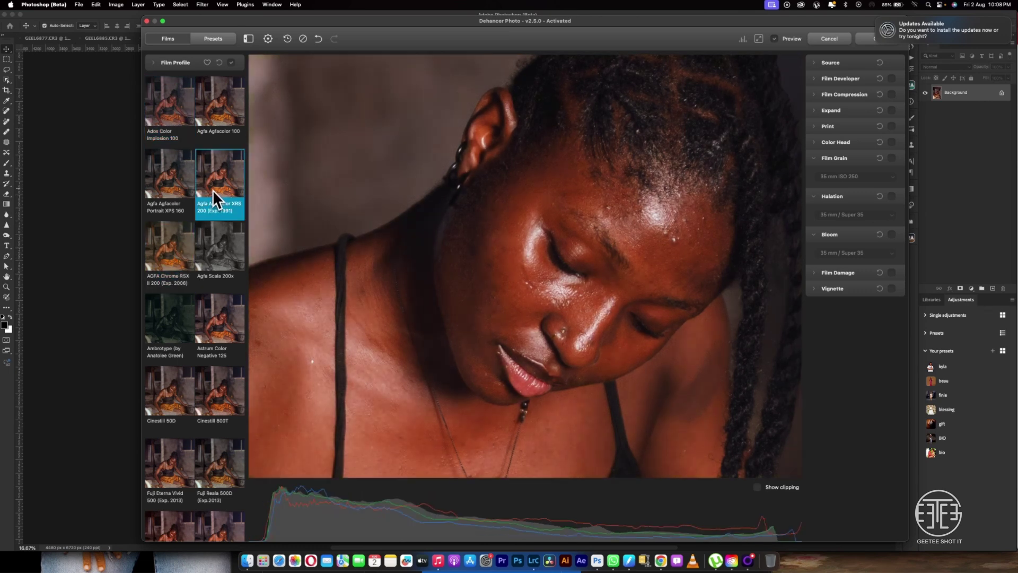
left_click(176, 386)
left_click(759, 39)
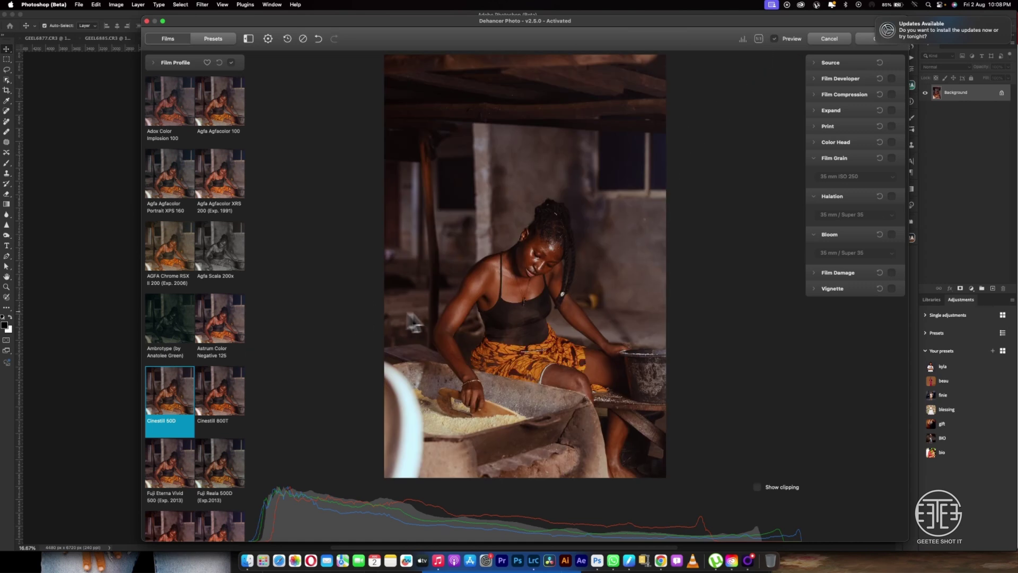
Try the Fuji Eterna Vivid 500 and Agfa Agfacolor Portrait XPS 160 profiles and cancel Dehancer without applying a look
left_click(177, 463)
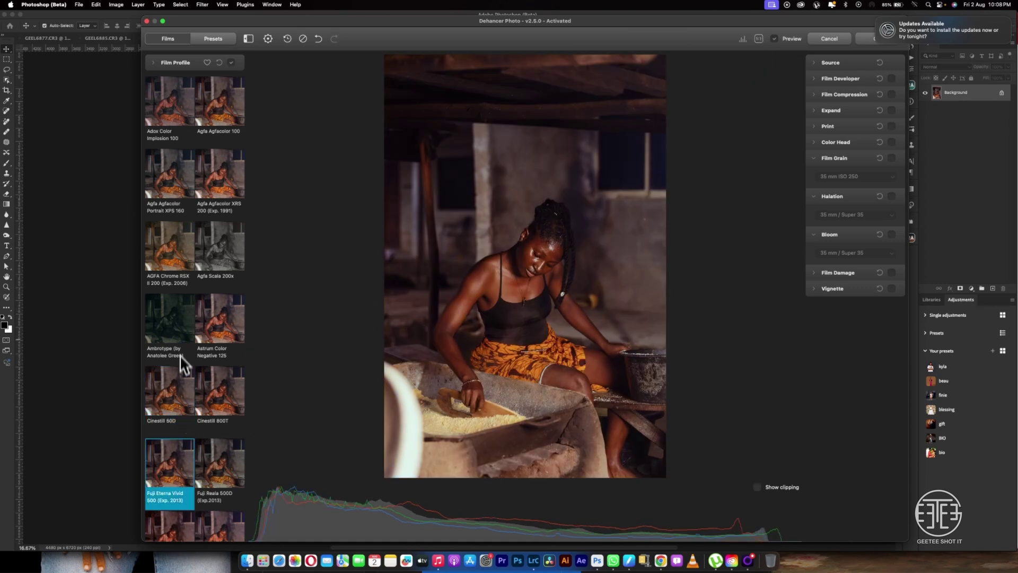
left_click(171, 195)
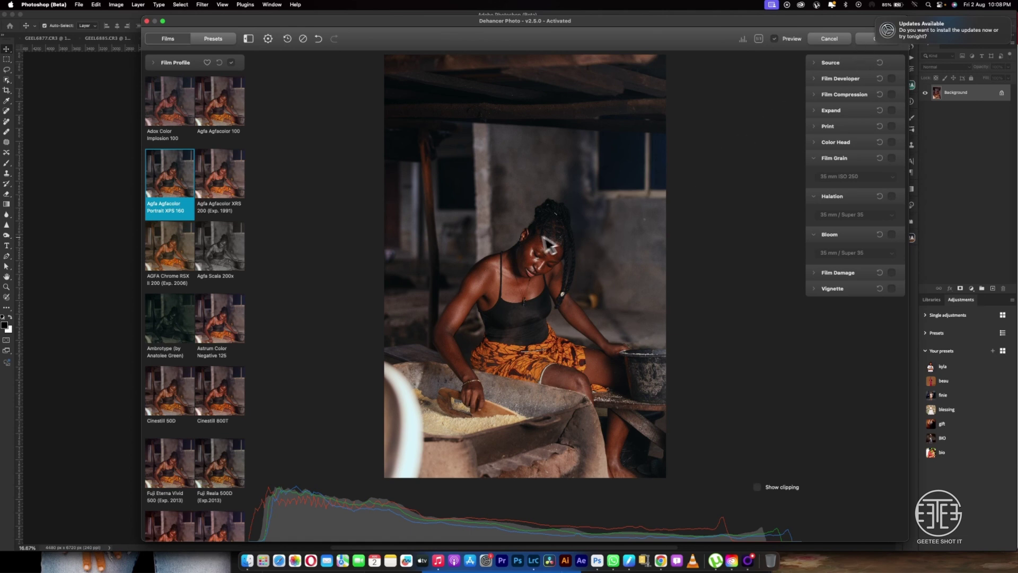
left_click(827, 42)
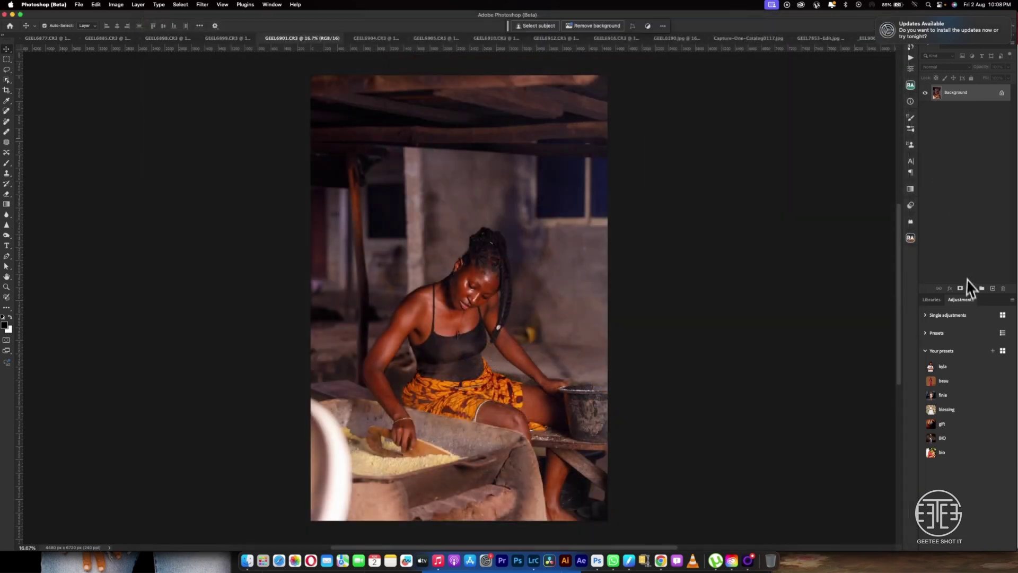
Duplicate the Background layer and open the Dehancer Film filter on the copy
left_click_drag(978, 93, 995, 286)
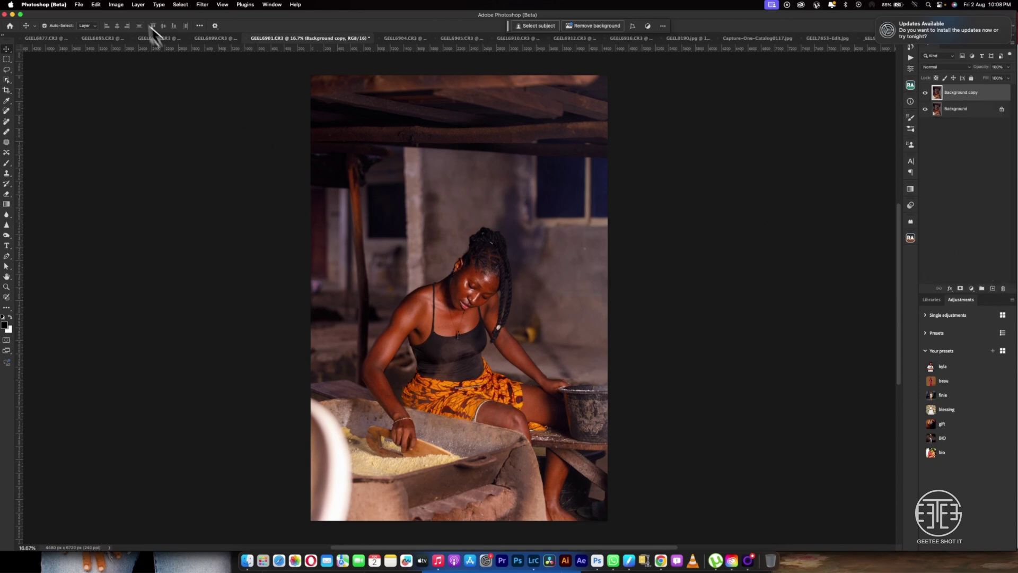
left_click(200, 5)
mouse_move(262, 185)
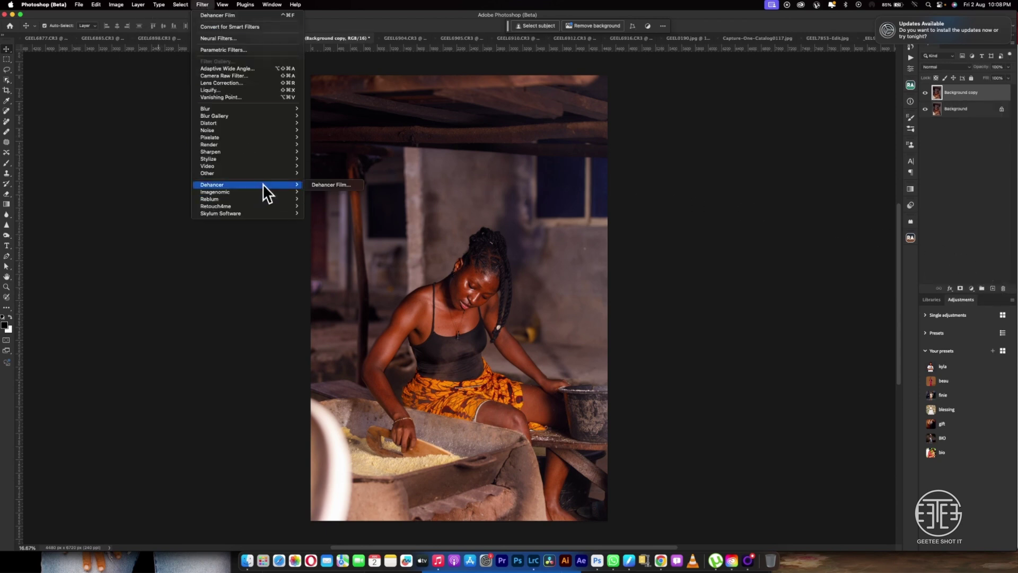
left_click(322, 188)
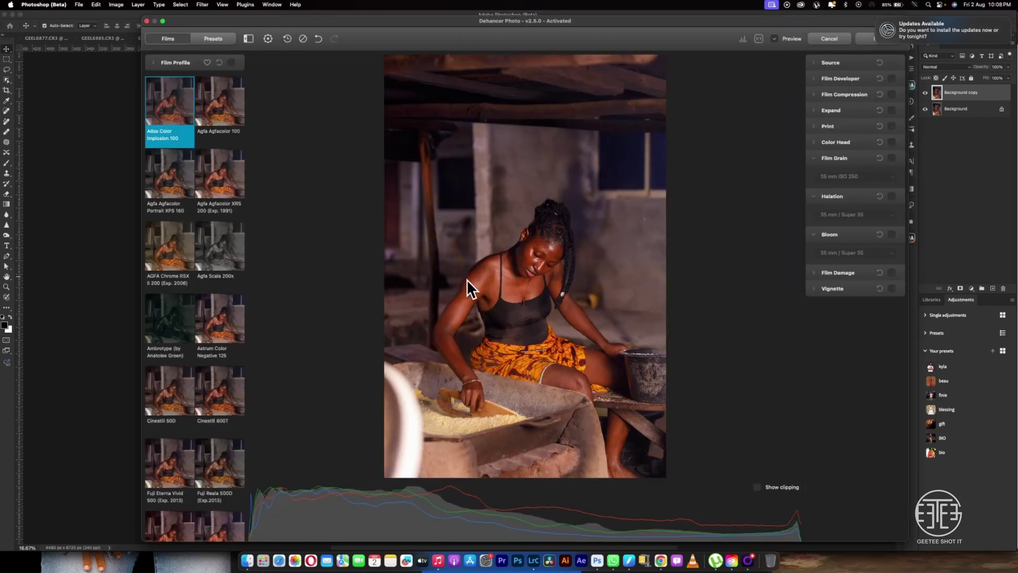
Enable Film Profile, compare AGFA Chrome RSX II 200, Astrum Color Negative 125, Cinestill 50D and Fuji Eterna Vivid 500, and apply Fuji Reala 500D
left_click(231, 62)
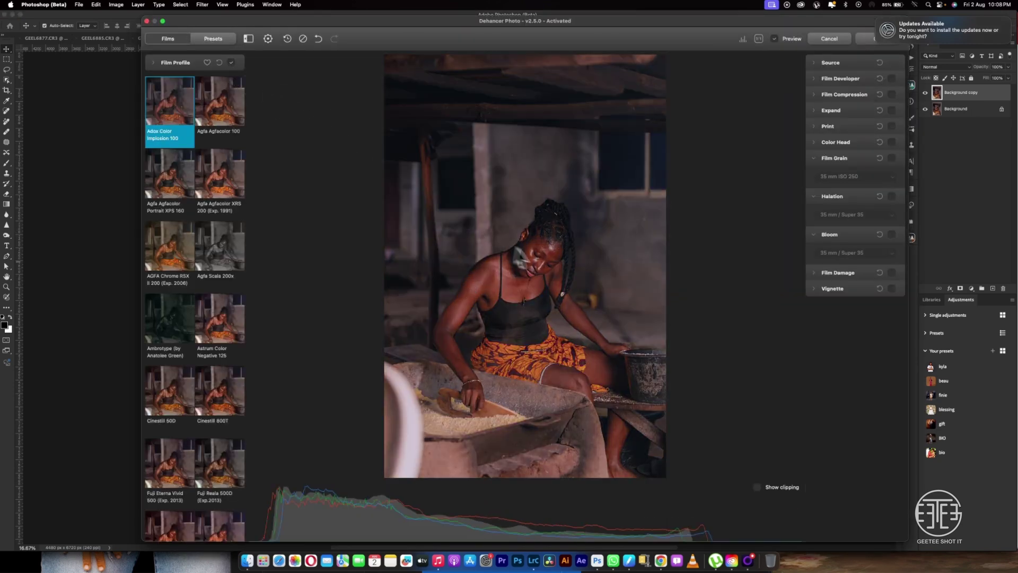
left_click(180, 247)
left_click(215, 324)
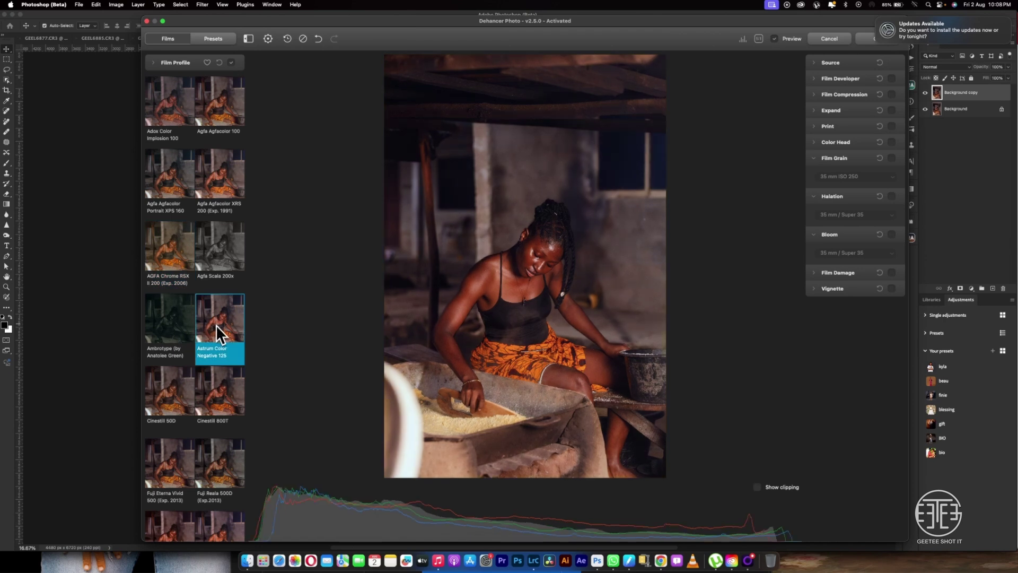
left_click(165, 380)
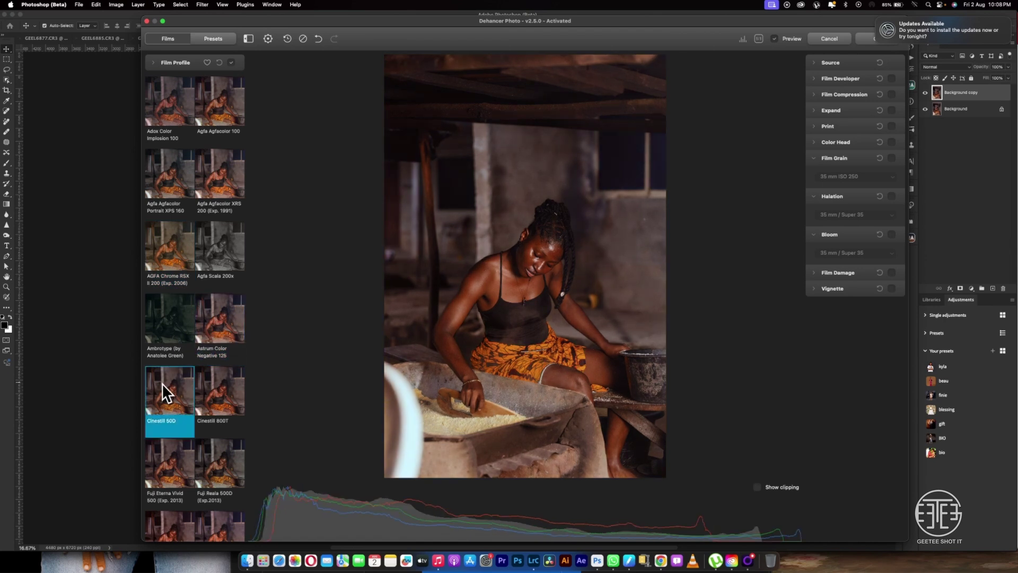
left_click(170, 466)
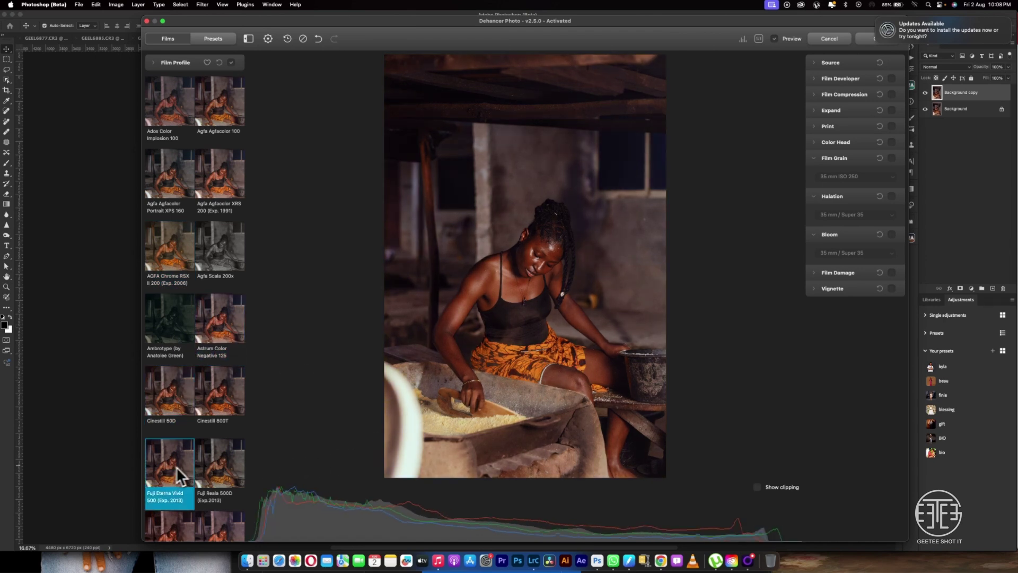
left_click(227, 467)
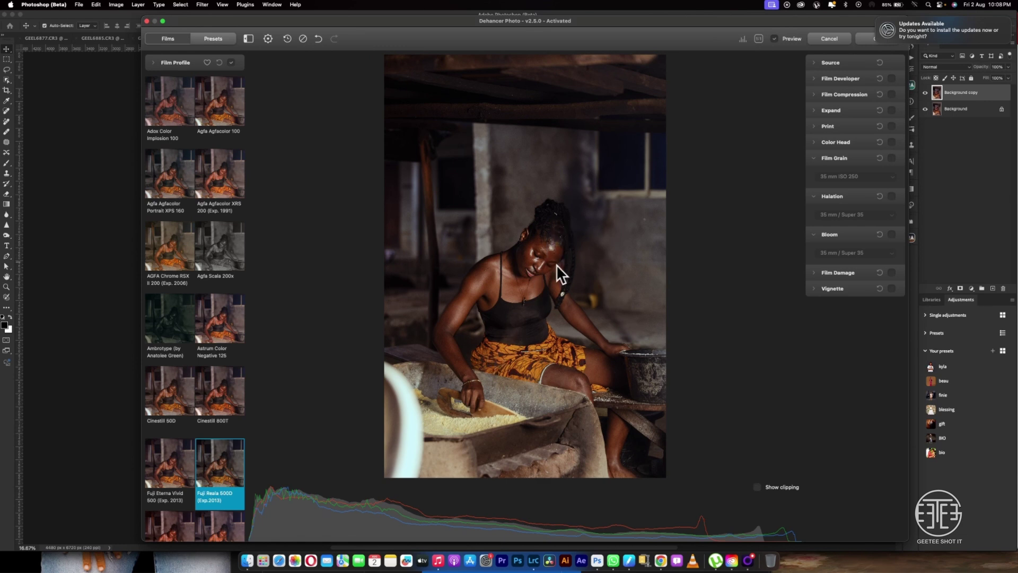
left_click(871, 41)
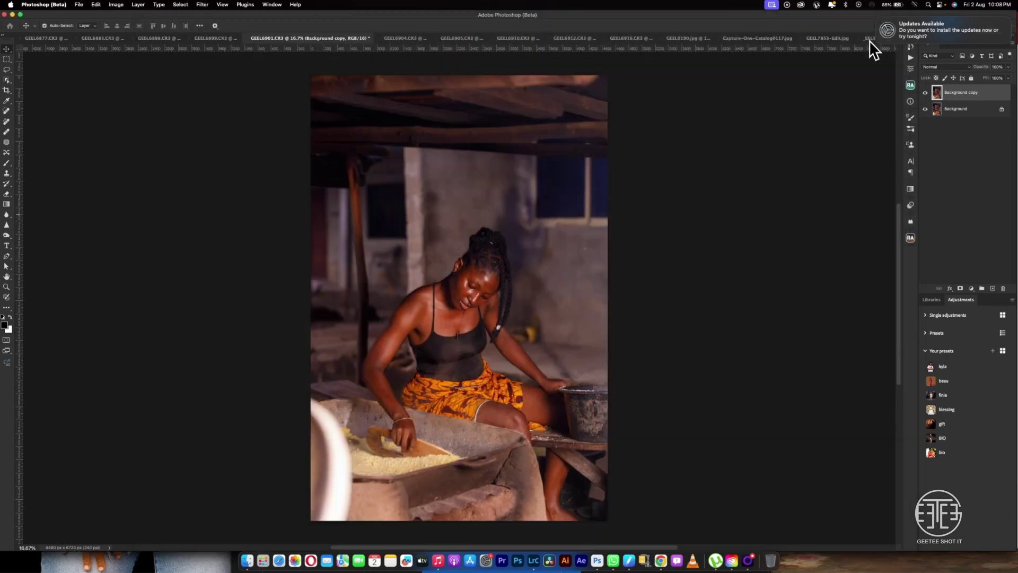
Reduce the opacity of the Background copy layer to 89%
left_click_drag(989, 70, 981, 70)
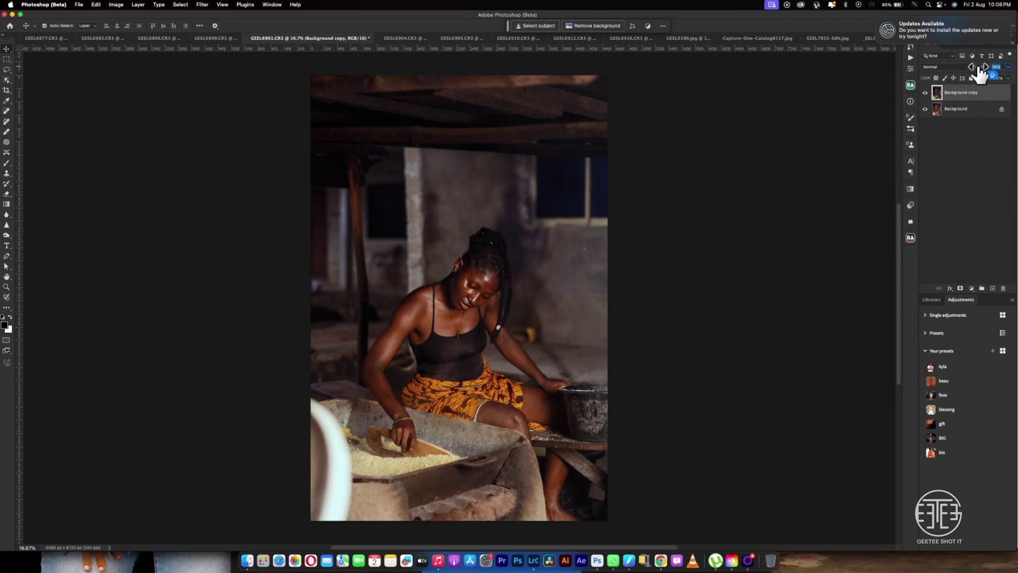
left_click_drag(979, 70, 978, 70)
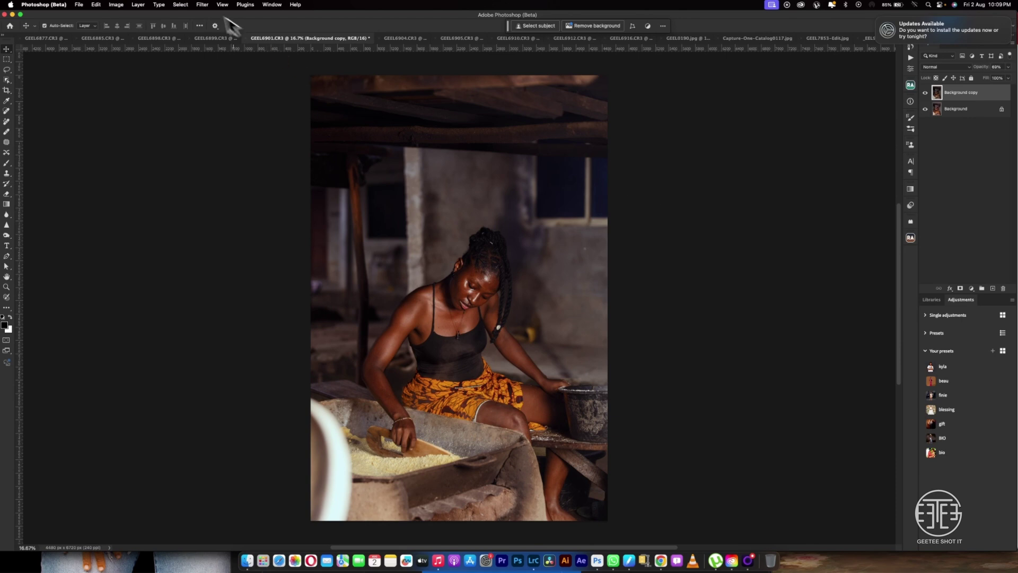
left_click(170, 7)
mouse_move(202, 4)
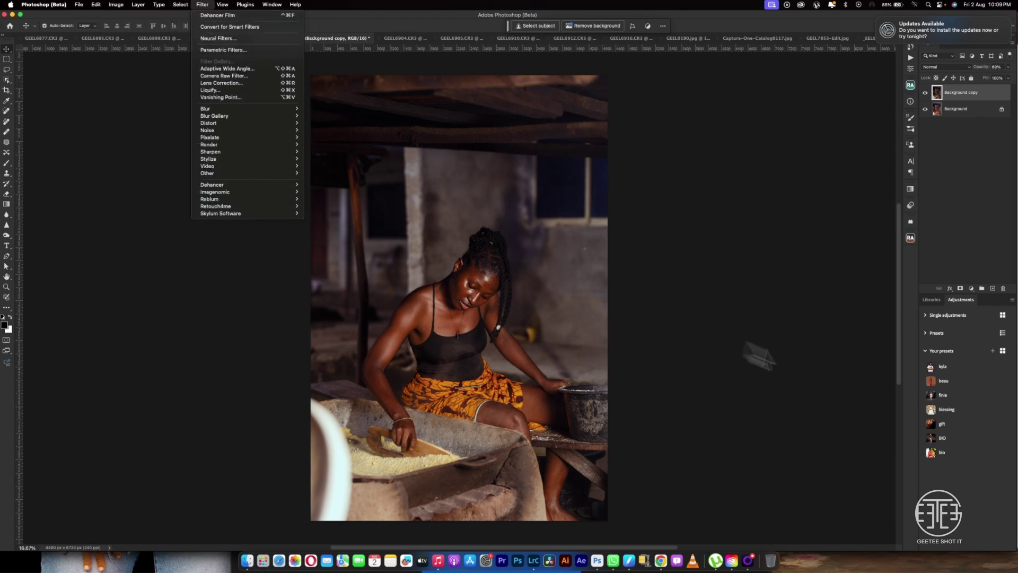
left_click(972, 288)
left_click(972, 288)
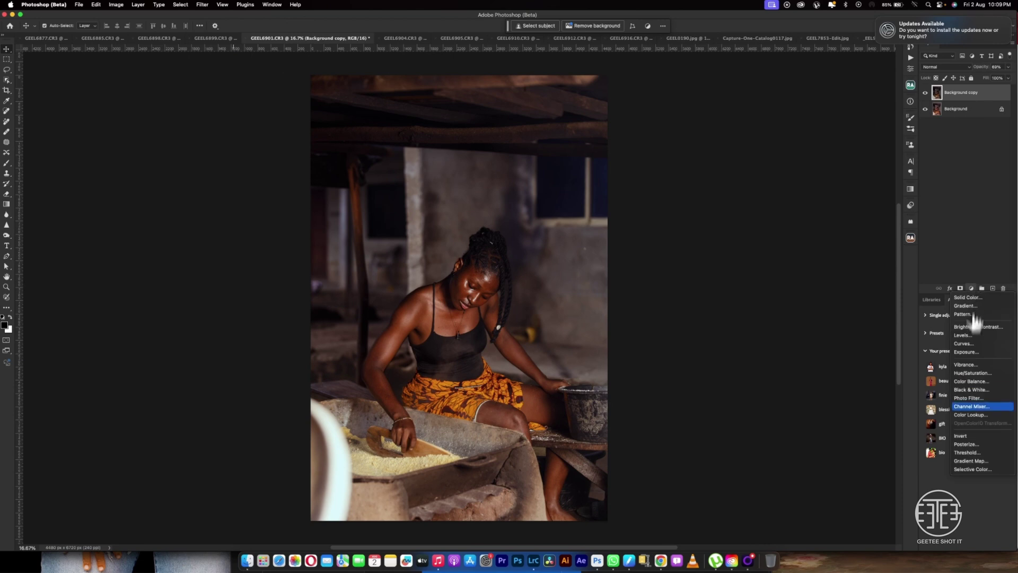
left_click(973, 469)
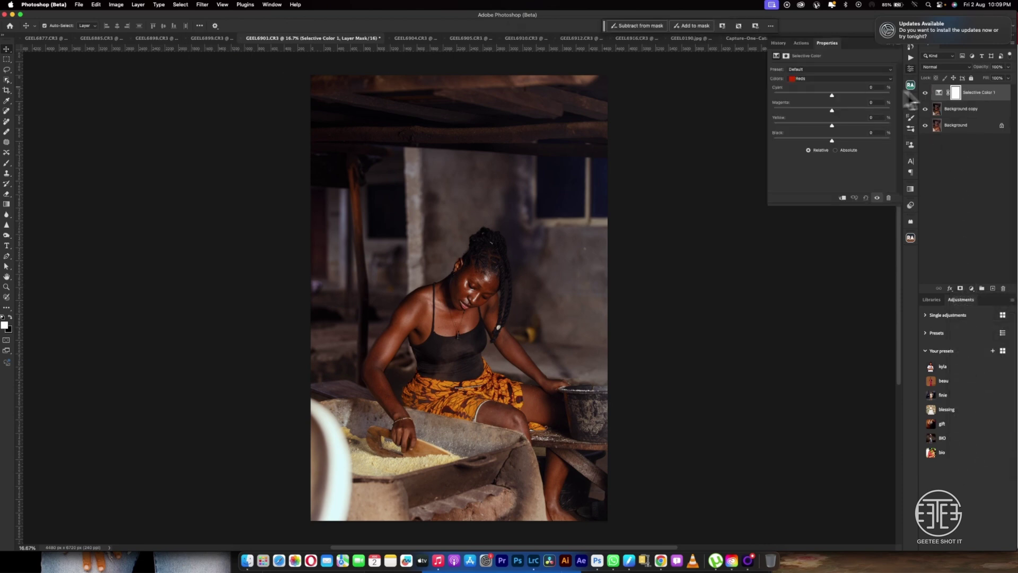
left_click_drag(977, 91, 1002, 289)
Add a Curves adjustment layer and shape an RGB S-curve with slightly lifted highlights and lowered shadows
left_click(971, 288)
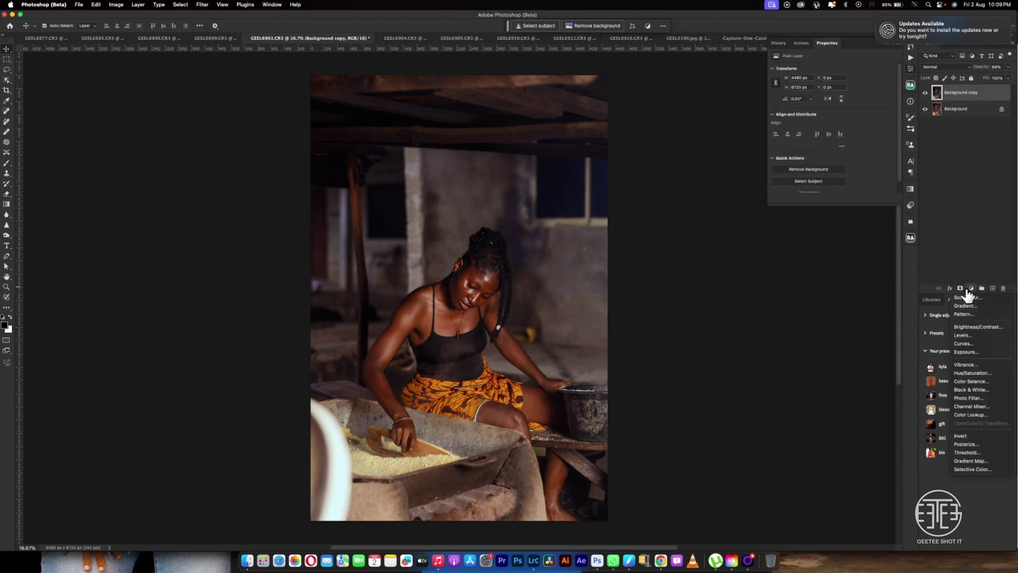
left_click(964, 343)
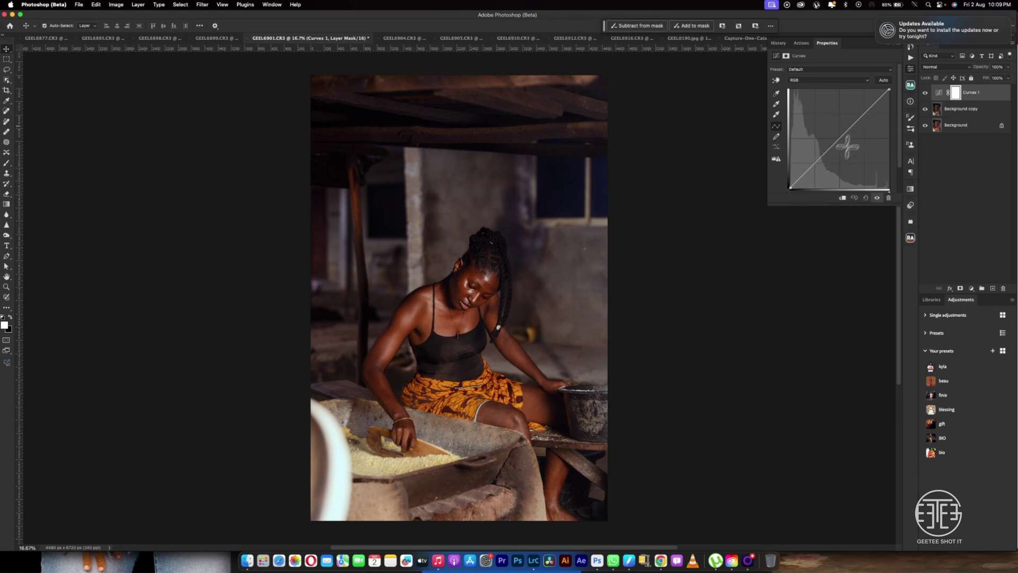
left_click_drag(863, 115, 863, 111)
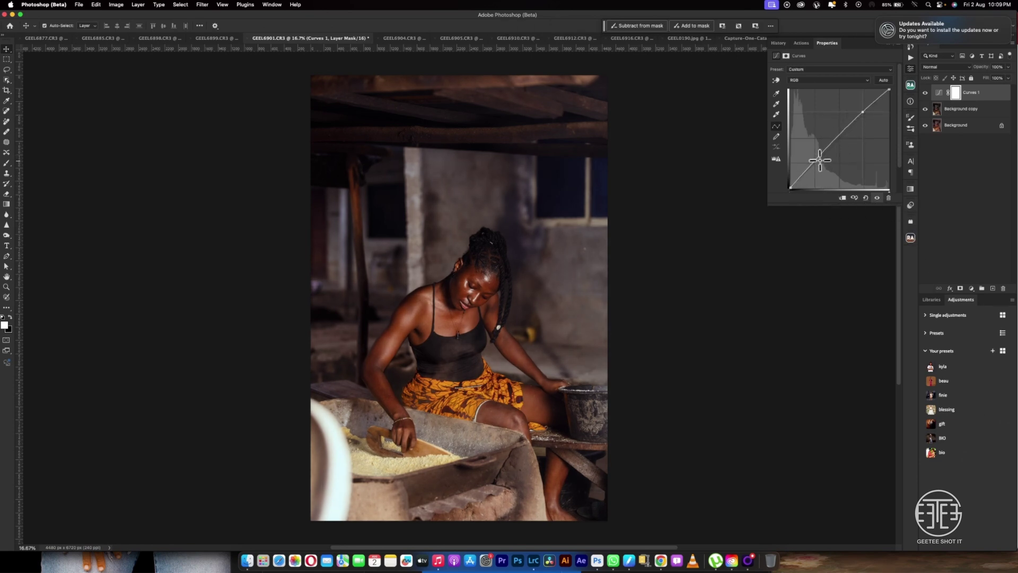
left_click_drag(814, 161, 796, 185)
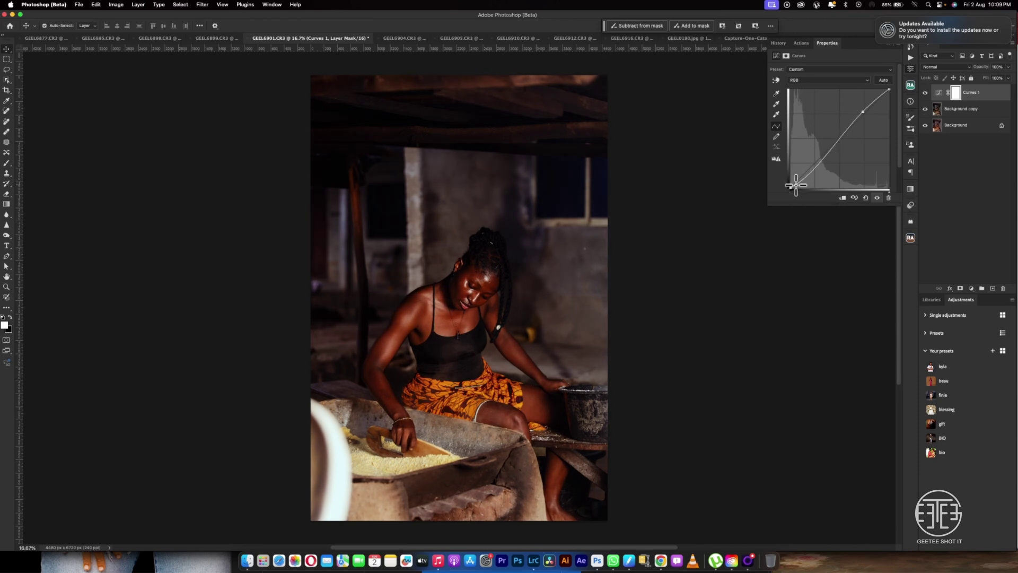
Lower the Curves layer's opacity to 22% and raise the highlight point of its RGB curve a little further
left_click_drag(981, 67, 949, 75)
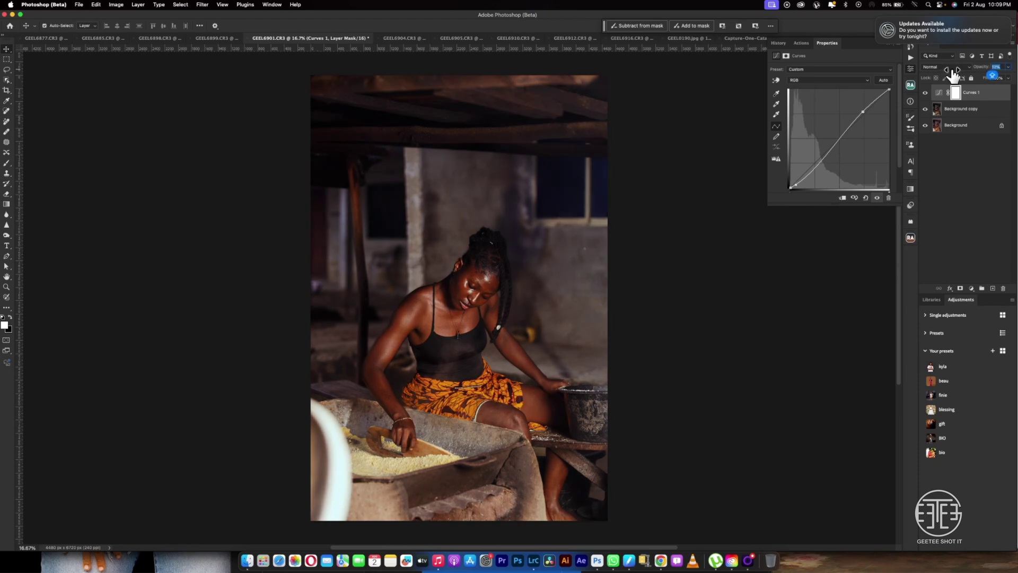
left_click_drag(953, 74, 987, 74)
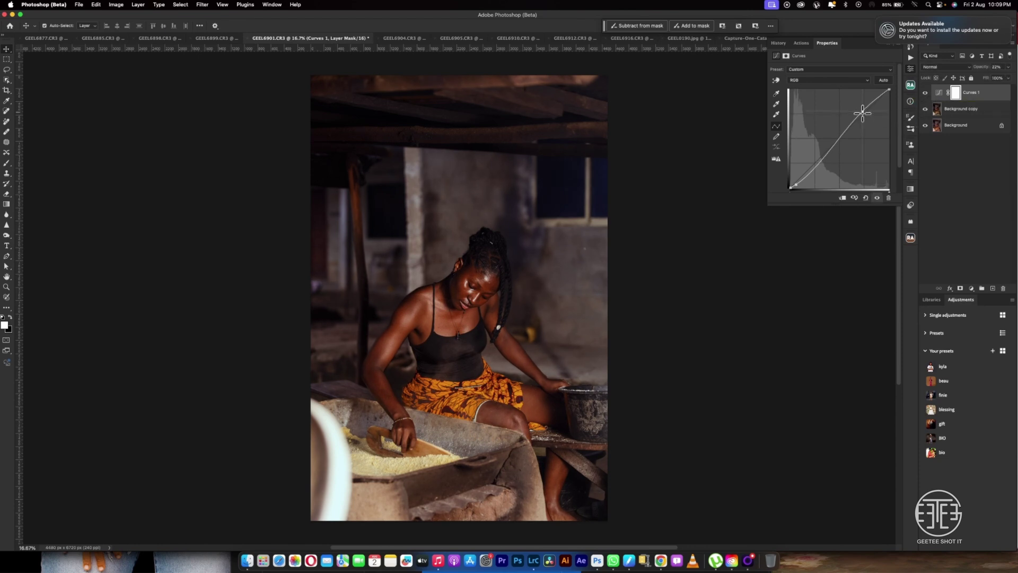
left_click_drag(863, 113, 865, 108)
Compare the photo with and without the Curves layer and set that layer's opacity to 40%
left_click(926, 94)
left_click(927, 94)
left_click(927, 94)
left_click(927, 94)
left_click(927, 93)
left_click_drag(997, 67, 965, 70)
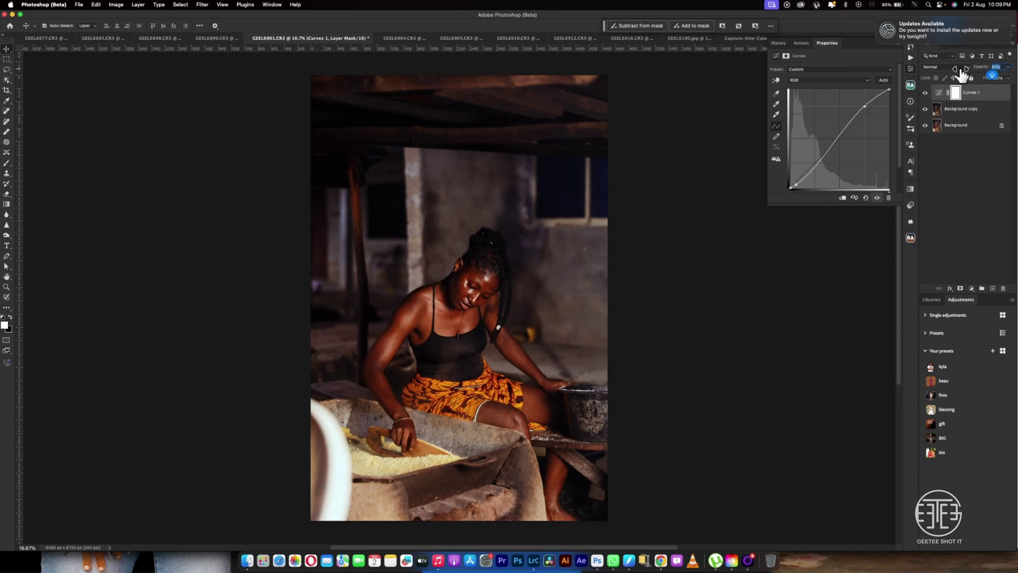
left_click_drag(957, 75, 958, 76)
left_click(881, 22)
left_click(893, 44)
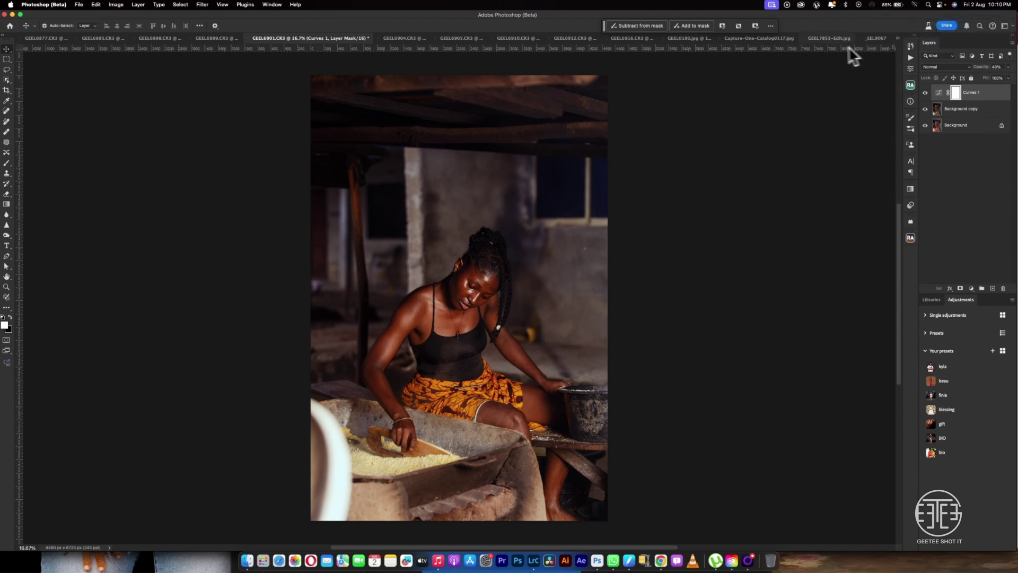
Look through the open documents and switch to the Capture-One-Catalog0117.jpg photo
left_click(874, 39)
left_click(897, 38)
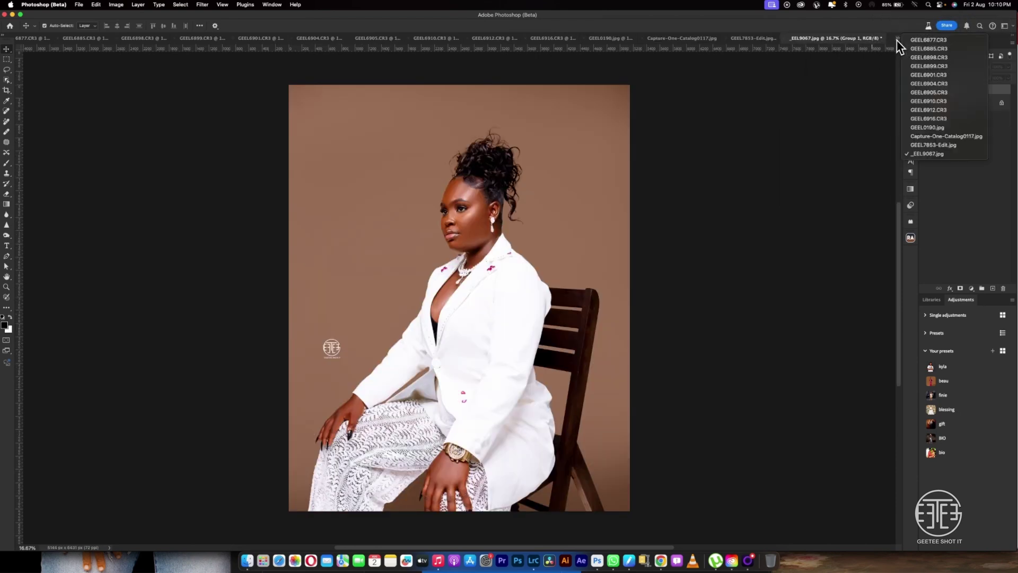
left_click(919, 149)
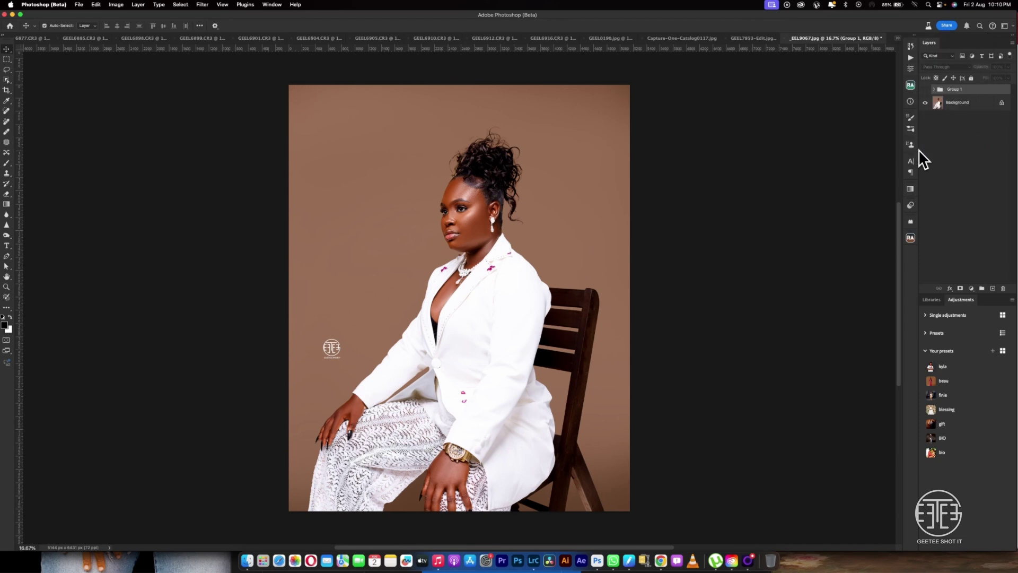
left_click(705, 38)
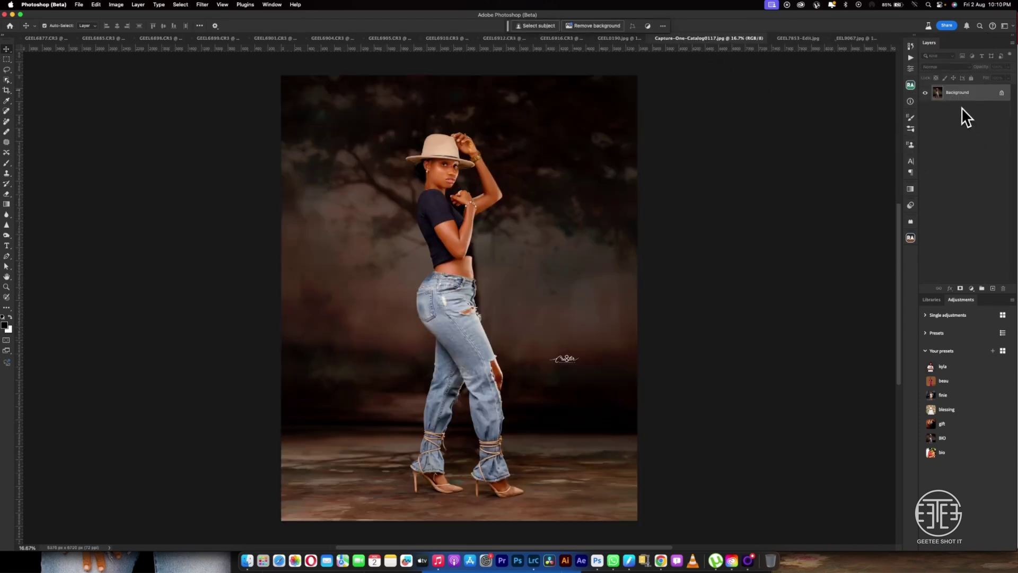
Duplicate the Background layer of Capture-One-Catalog0117.jpg and open the Dehancer Film filter on the copy
left_click_drag(983, 95, 993, 288)
left_click(202, 5)
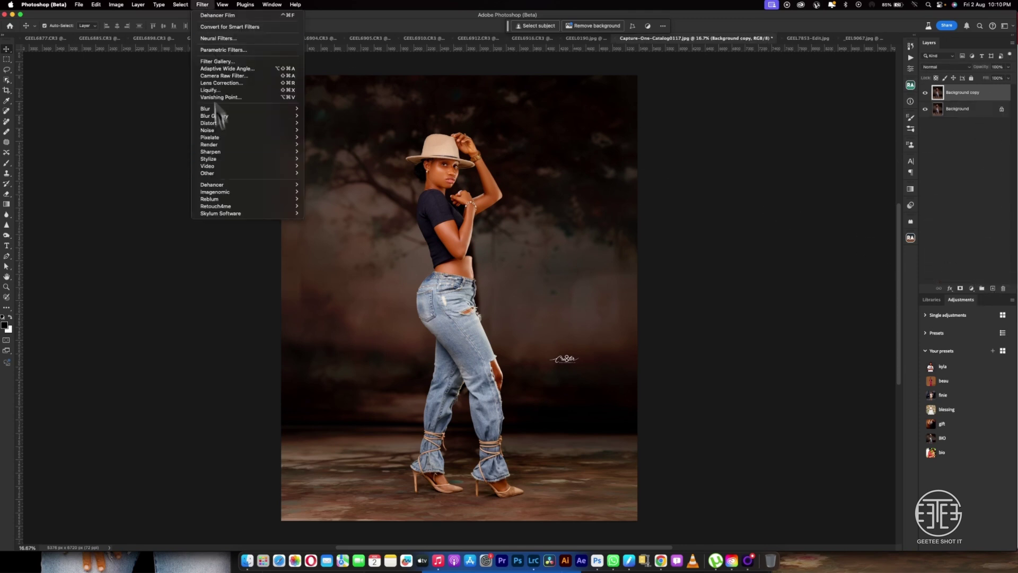
mouse_move(232, 186)
left_click(329, 186)
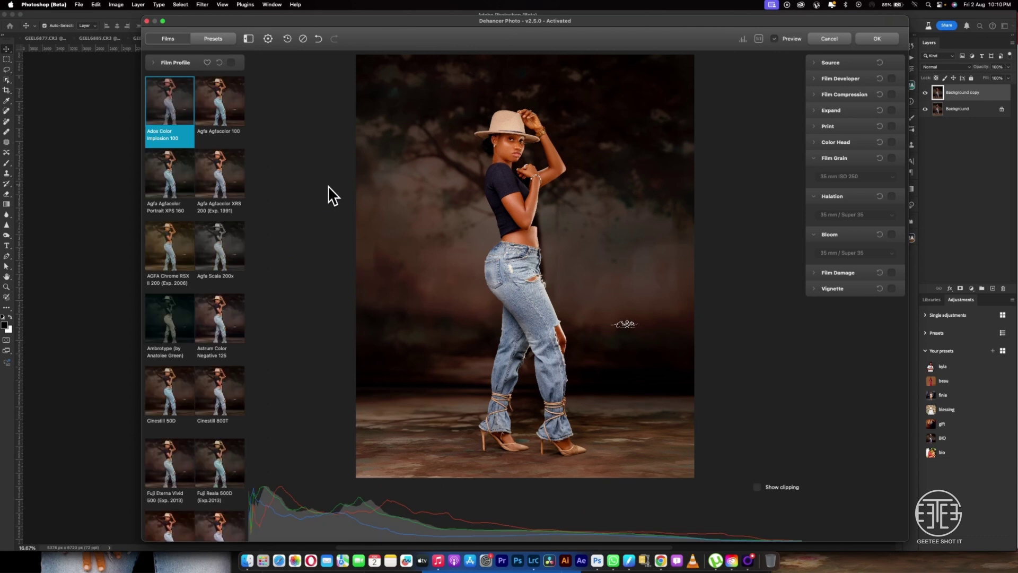
Enable Film Profile, compare Agfa Agfacolor 100, Cinestill 800T, Fuji Eterna Vivid 500 and Fuji Reala 500D, and choose Agfa Agfacolor Portrait XPS 160
left_click(231, 63)
left_click(224, 97)
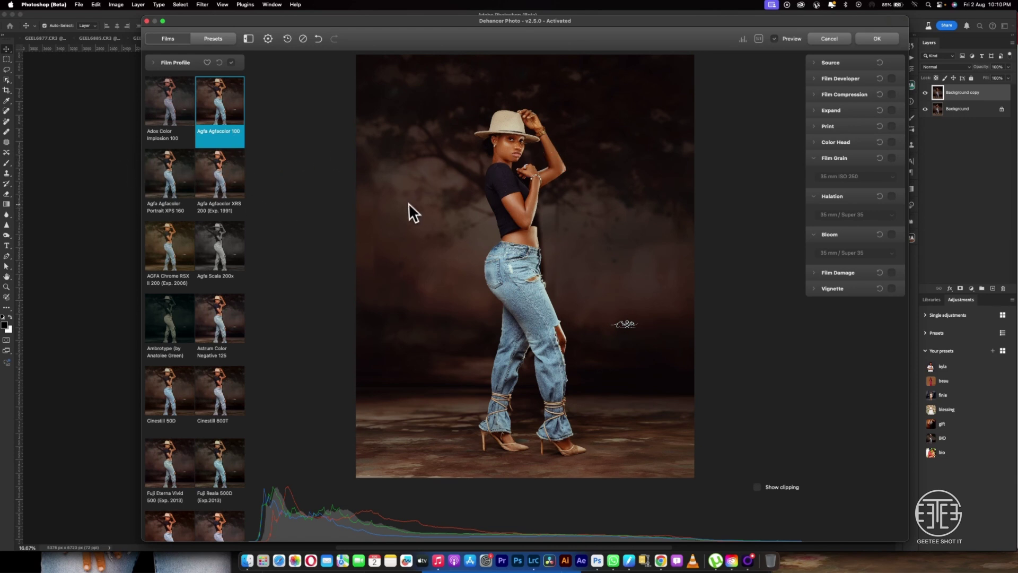
left_click(221, 388)
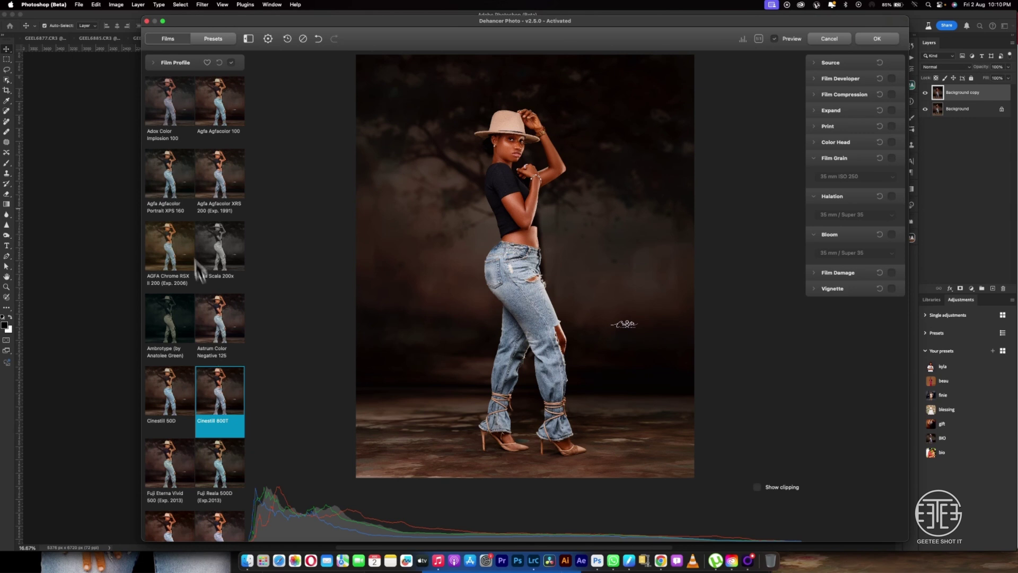
left_click(175, 175)
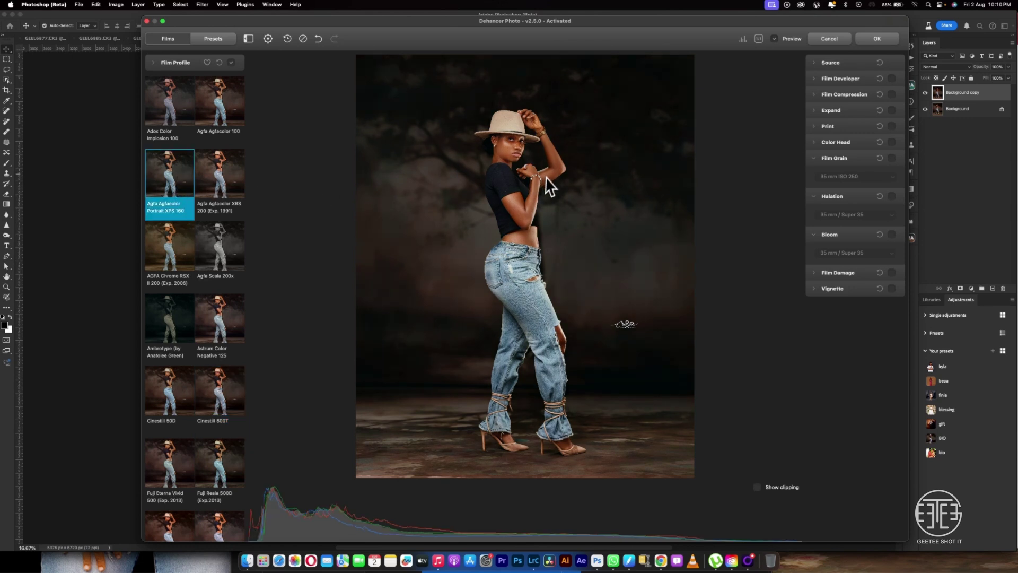
left_click(180, 459)
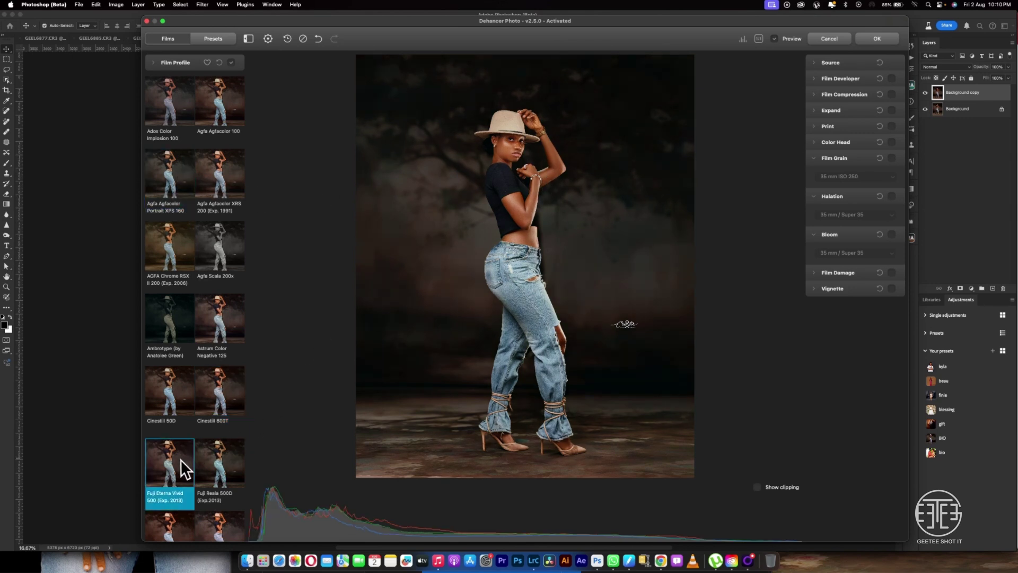
left_click(219, 479)
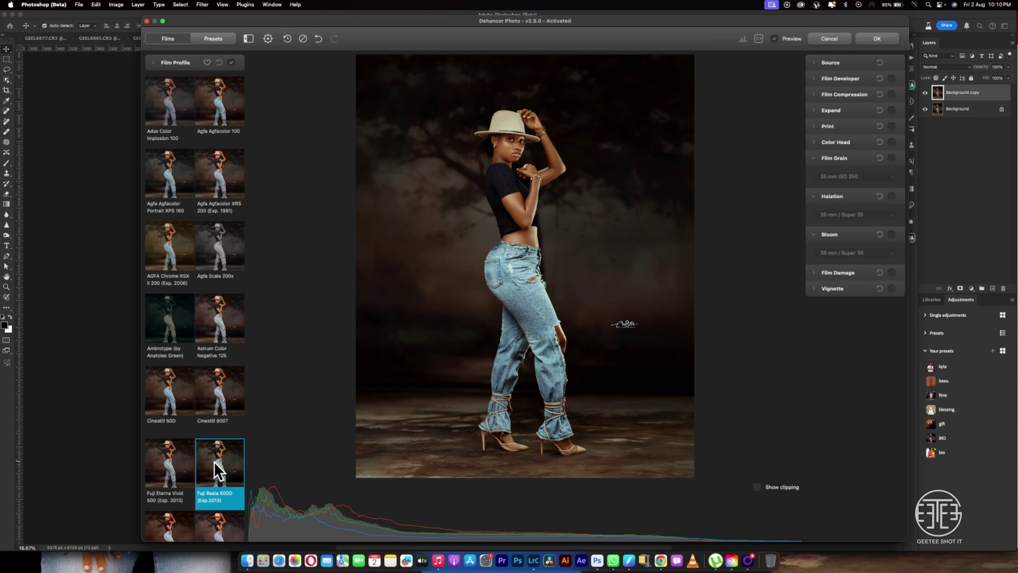
left_click(178, 464)
left_click(219, 470)
left_click(225, 117)
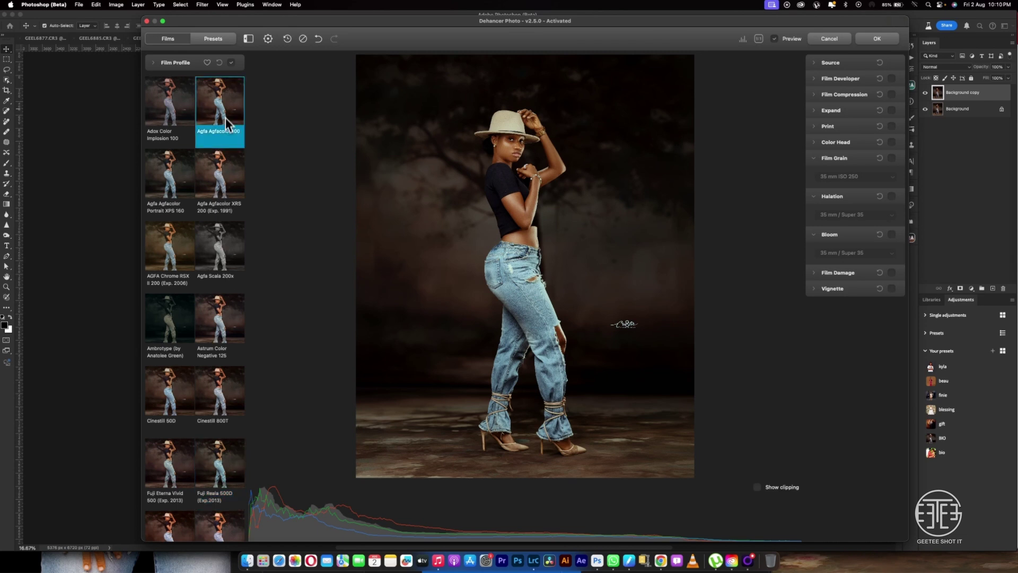
left_click(156, 173)
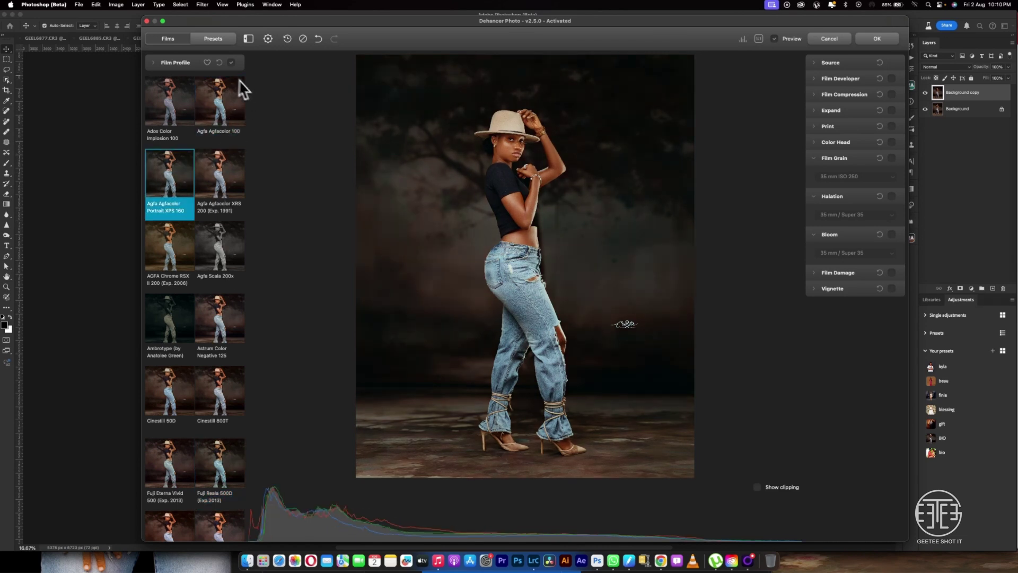
Mark the Agfa Agfacolor Portrait XPS 160 profile as a favorite and limit the film type to Favorites
left_click(208, 63)
scroll(187, 383, "down", 10)
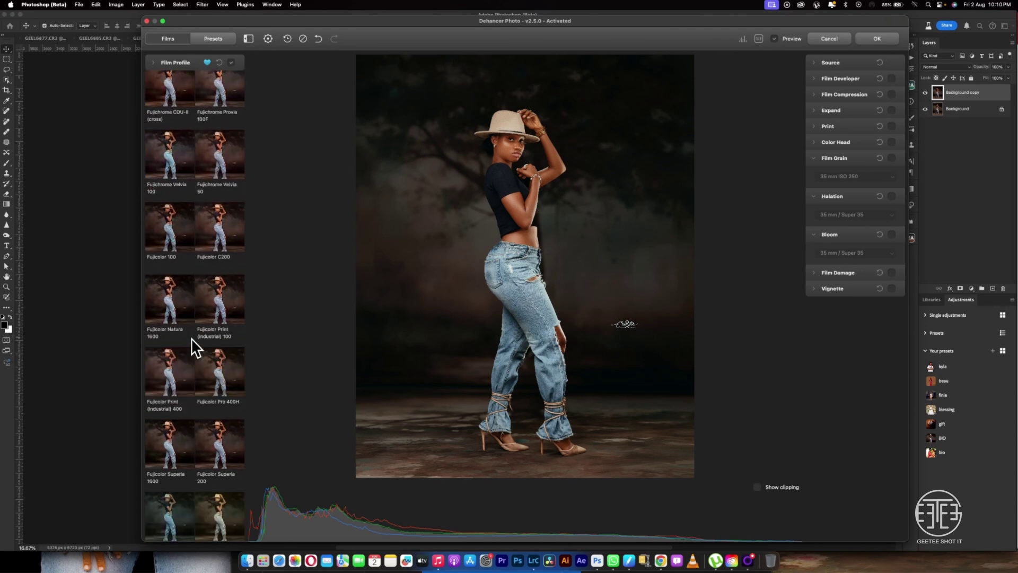
scroll(192, 348, "down", 10)
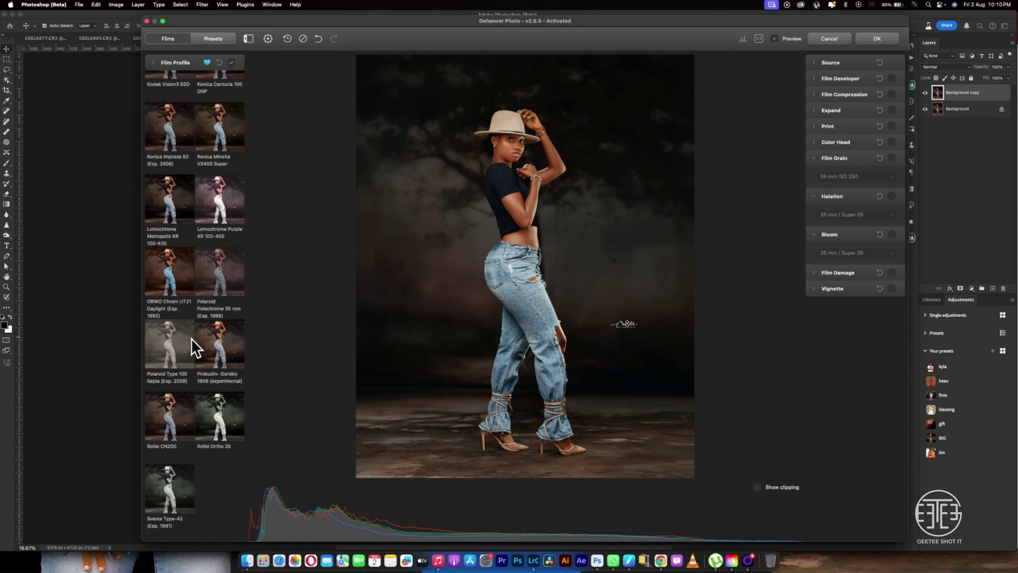
scroll(192, 345, "up", 15)
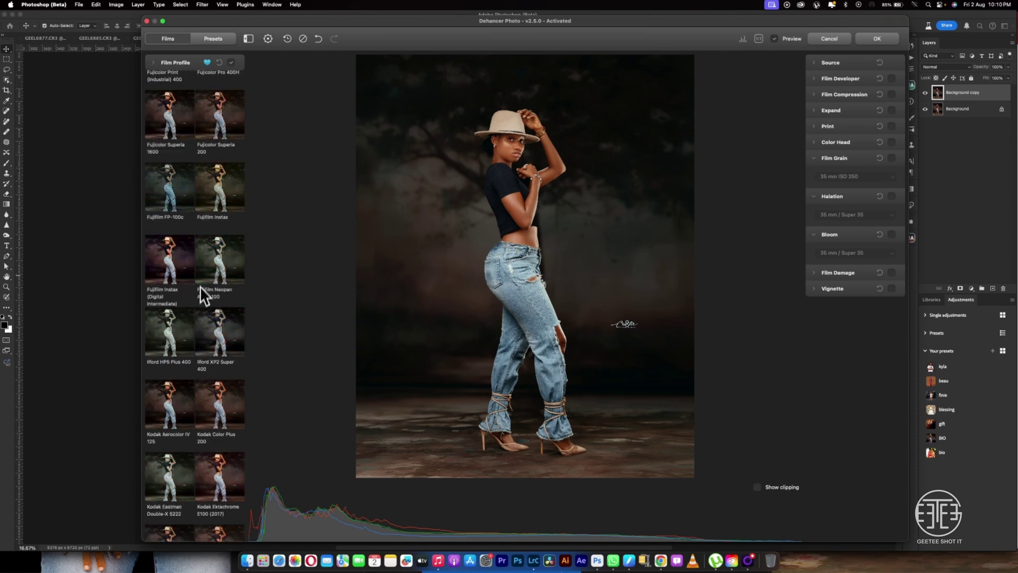
scroll(200, 276, "up", 10)
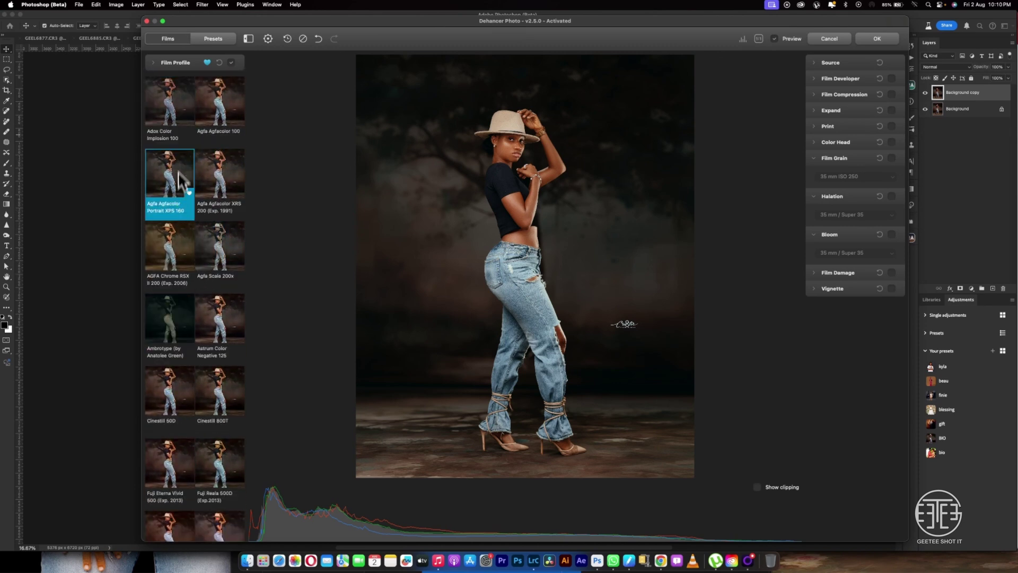
left_click(154, 64)
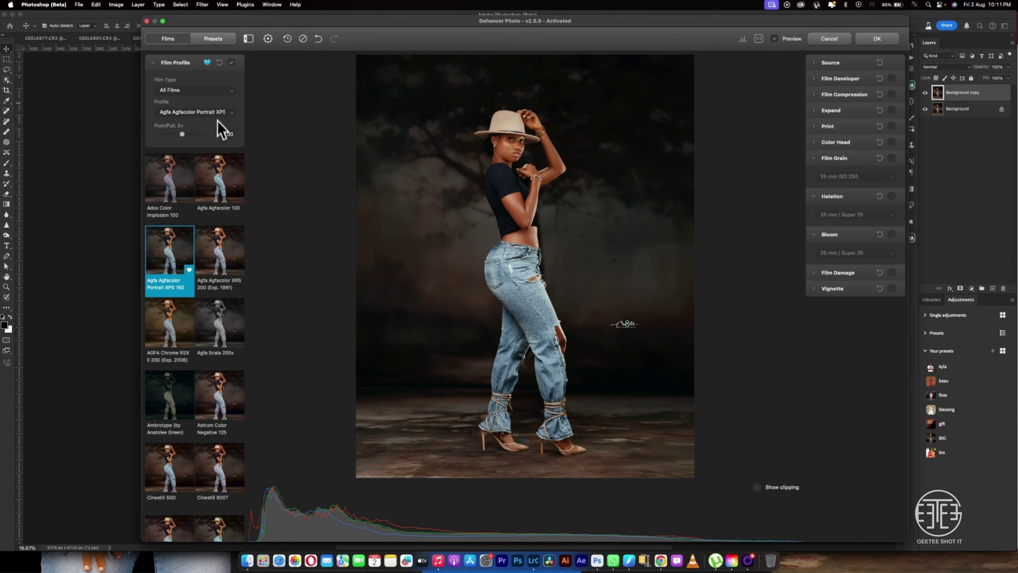
left_click(214, 95)
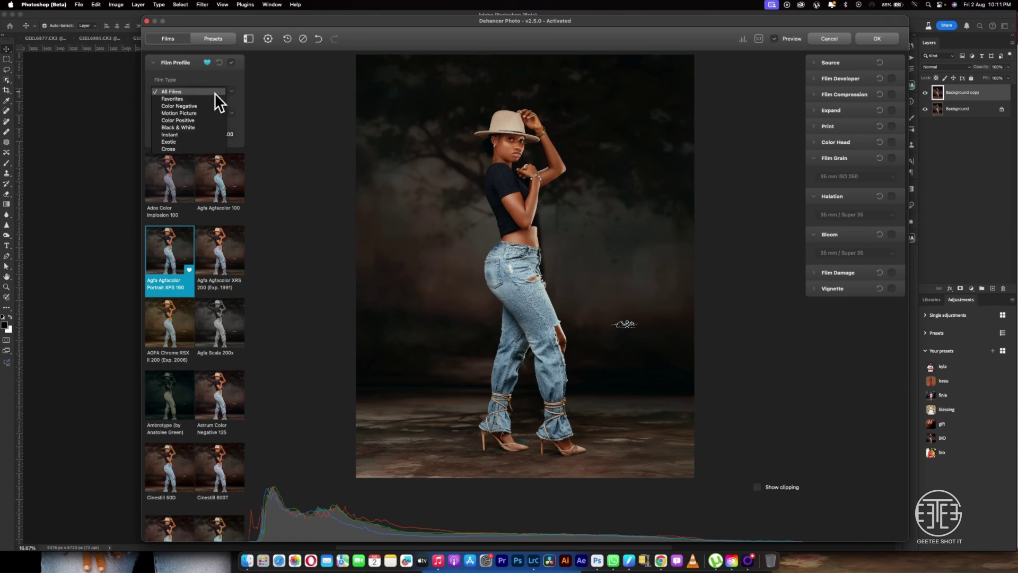
left_click(188, 99)
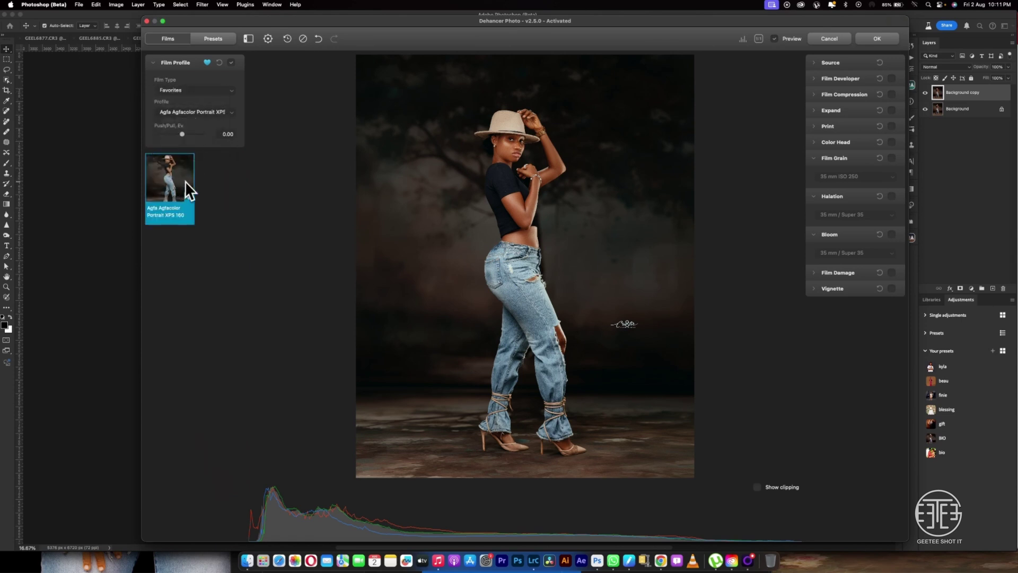
Apply the selected film profile and reduce the Background copy layer's opacity to about 78%
left_click(866, 40)
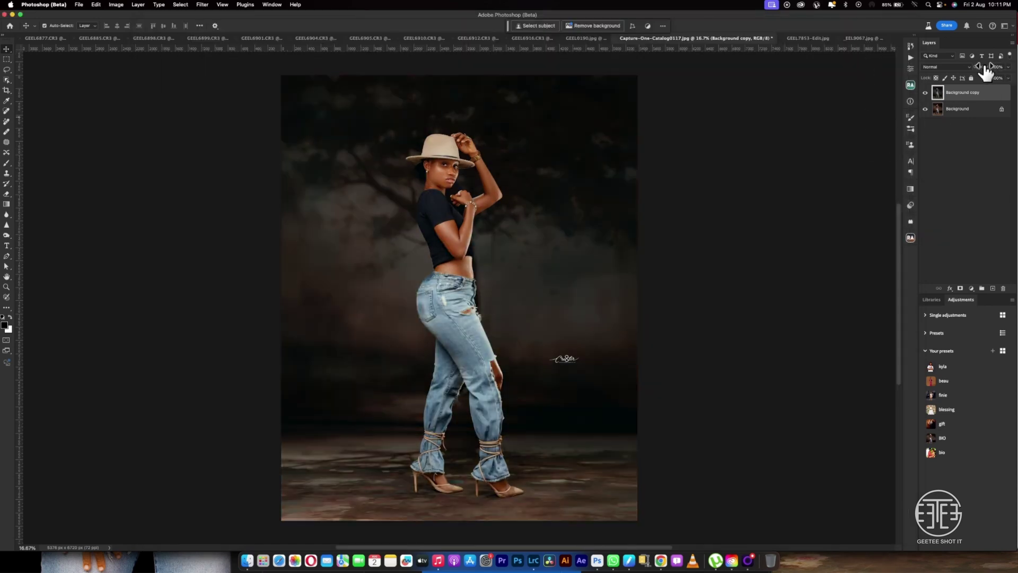
left_click_drag(986, 70, 954, 130)
Open the Dehancer Film filter's presets, compare AGFA Chrome RSX II 200 (Exp. 2006) and Adox Color Implosion 100, and choose Agfa Agfacolor Portrait XPS 160
left_click(200, 6)
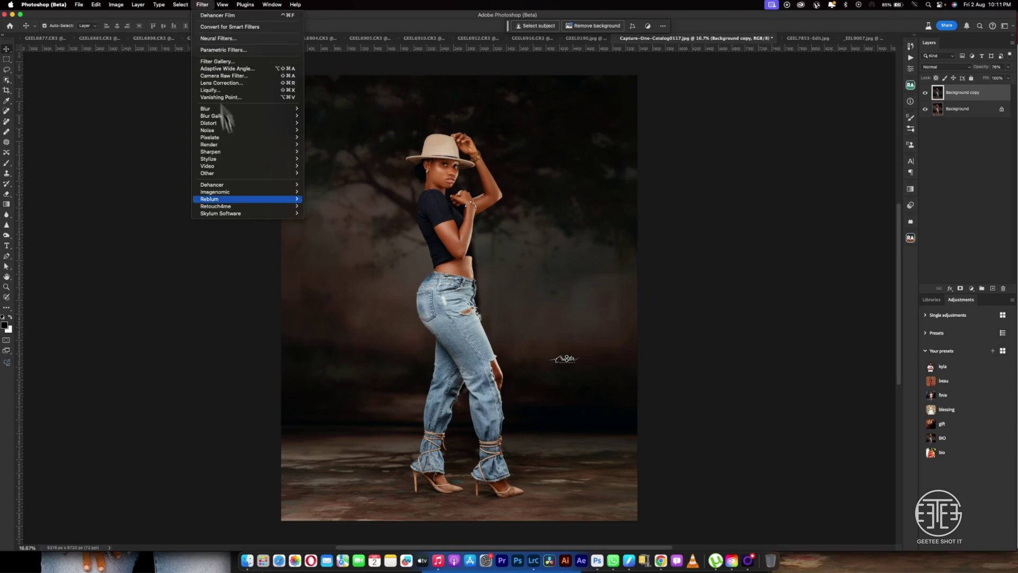
mouse_move(246, 186)
left_click(340, 186)
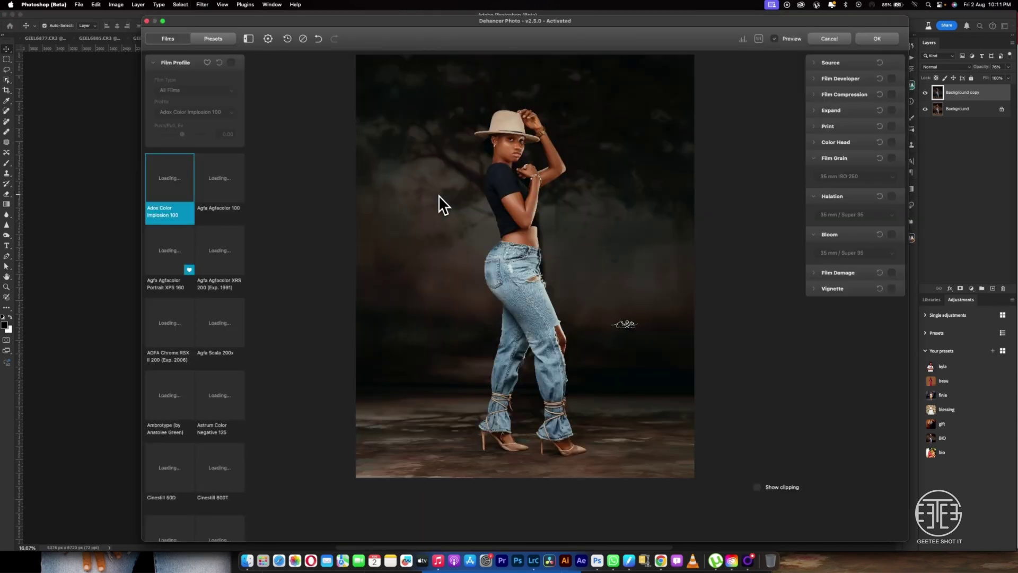
left_click(217, 43)
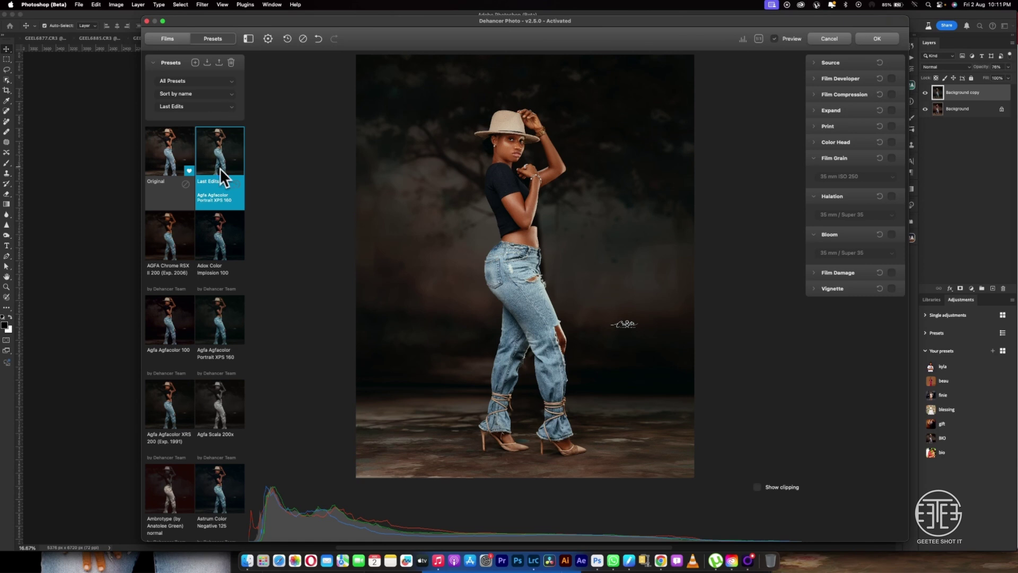
left_click(179, 238)
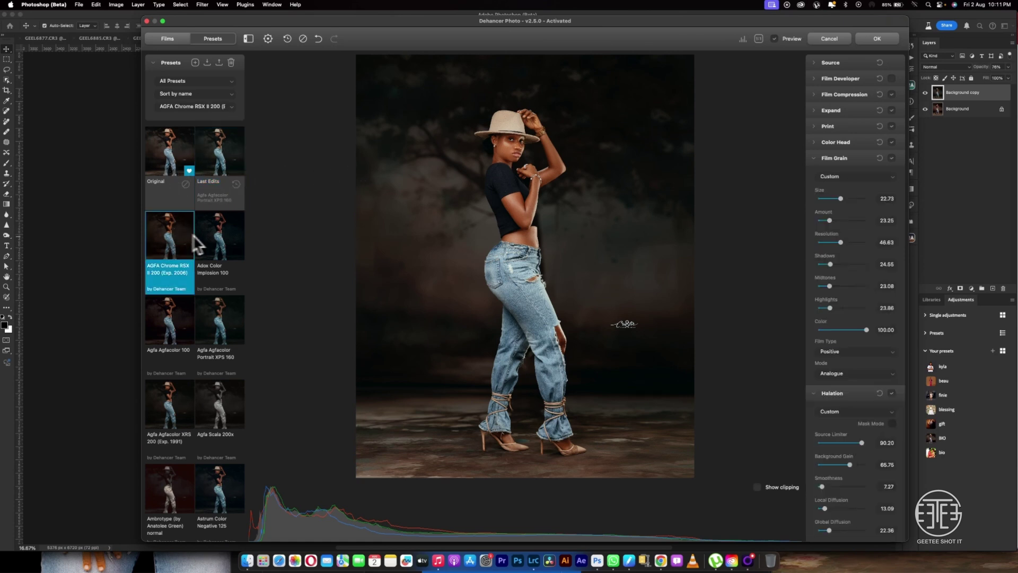
left_click(219, 245)
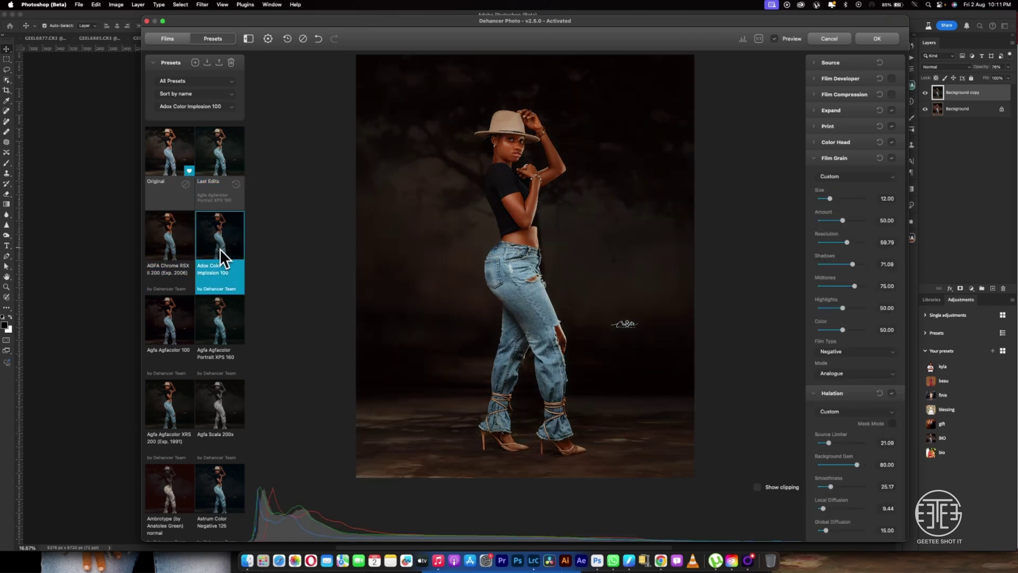
left_click(225, 318)
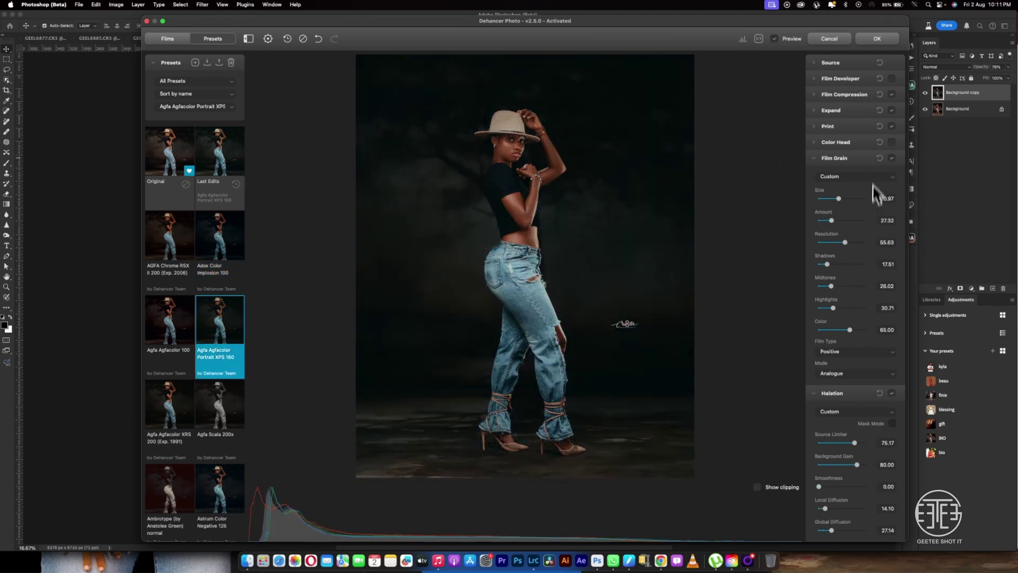
Try the Kodak 2383 and Fujifilm 3513 print film profiles in the Print settings, and return to Kodak Endura Glossy Paper
left_click(822, 127)
left_click(833, 153)
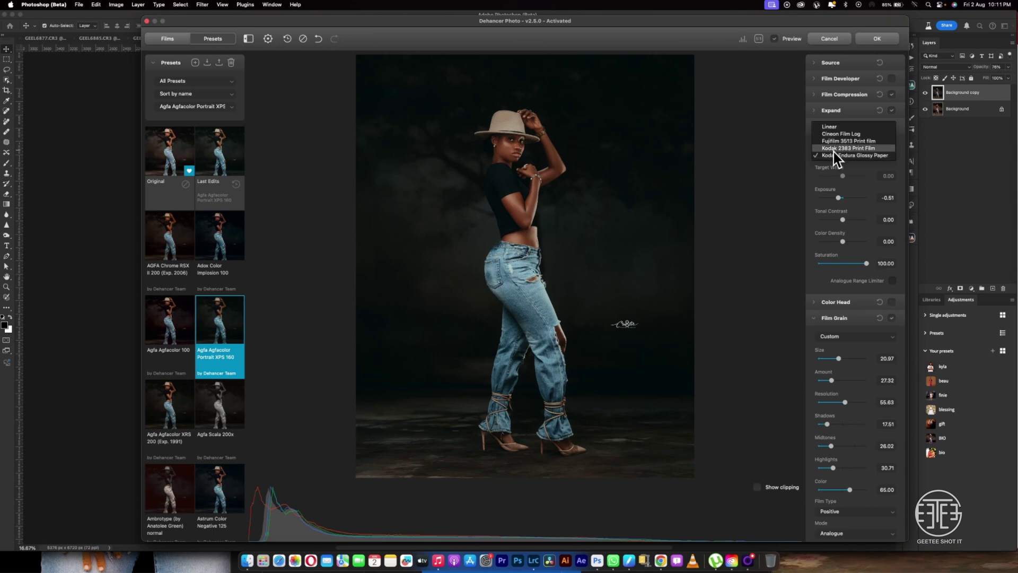
left_click(836, 153)
left_click(836, 153)
left_click(836, 149)
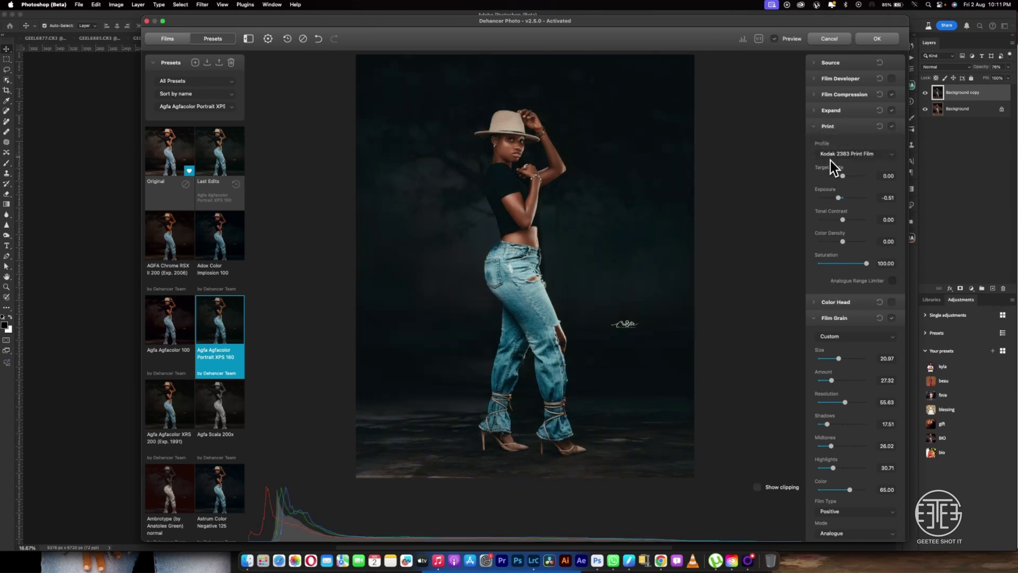
left_click(832, 155)
left_click(835, 148)
left_click(854, 155)
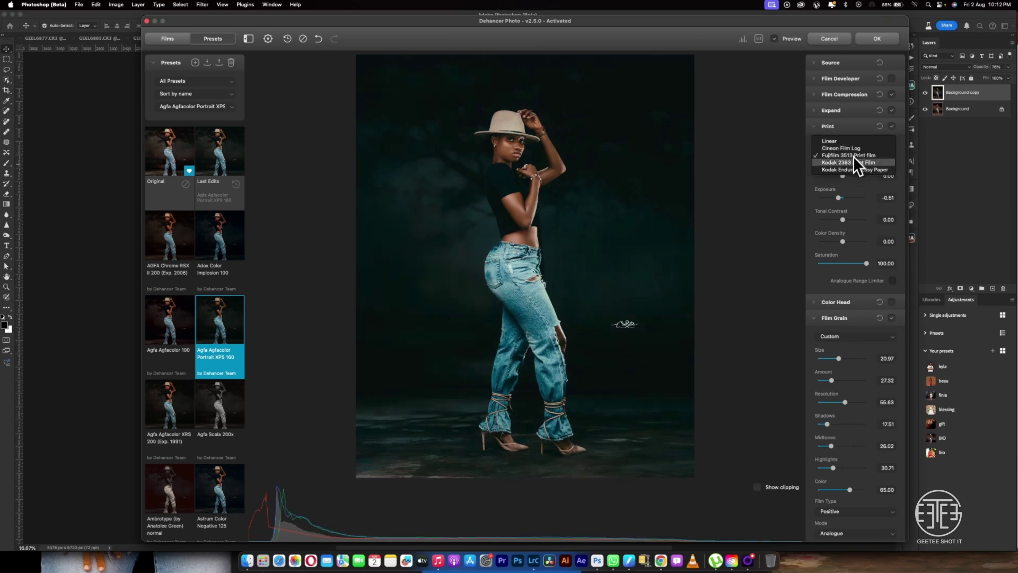
left_click(851, 169)
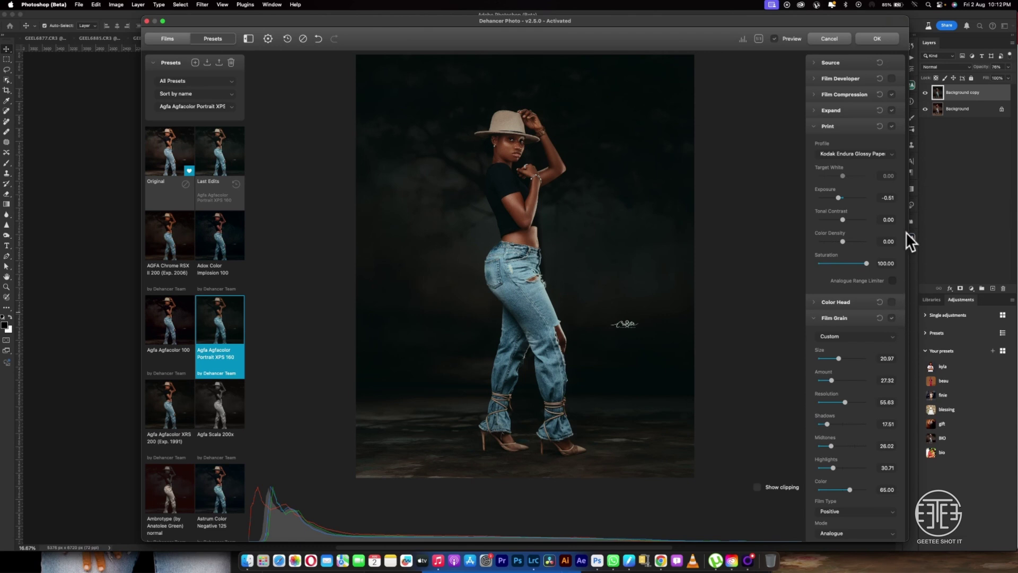
Enable the Film Damage effect and set its type to 35 mm Full Frame
scroll(869, 281, "down", 10)
scroll(867, 284, "down", 2)
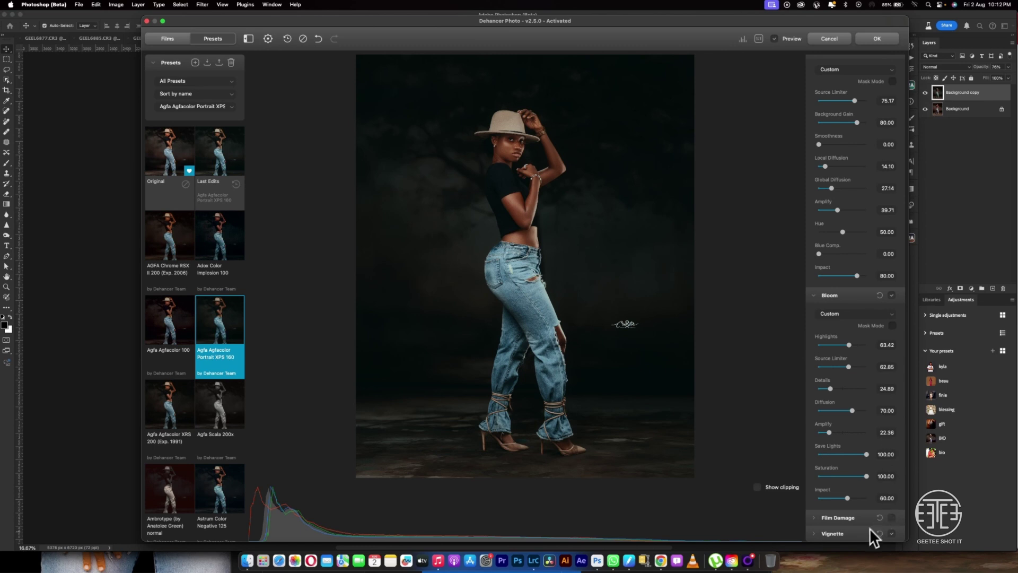
left_click(818, 519)
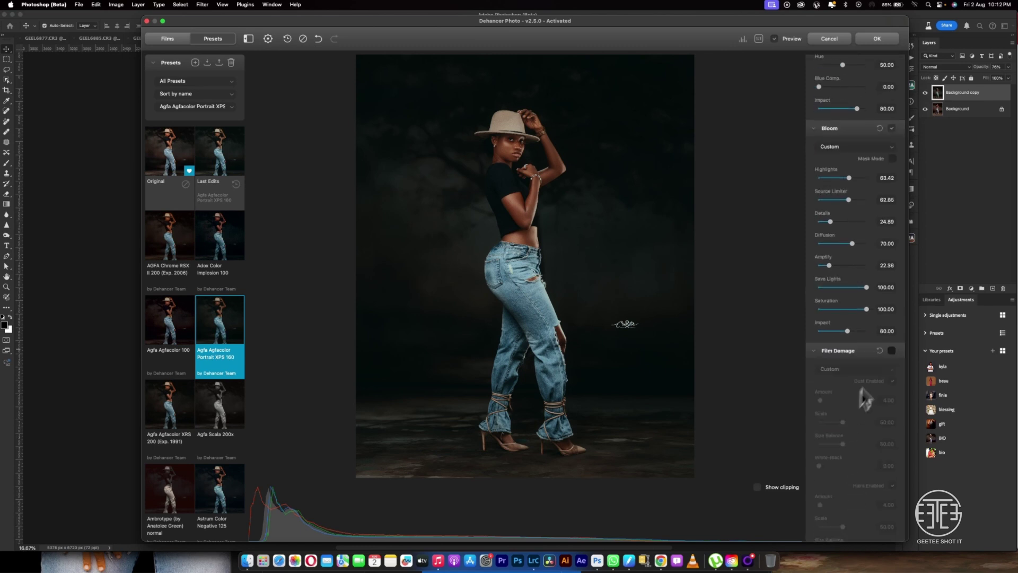
left_click(892, 351)
scroll(883, 367, "down", 3)
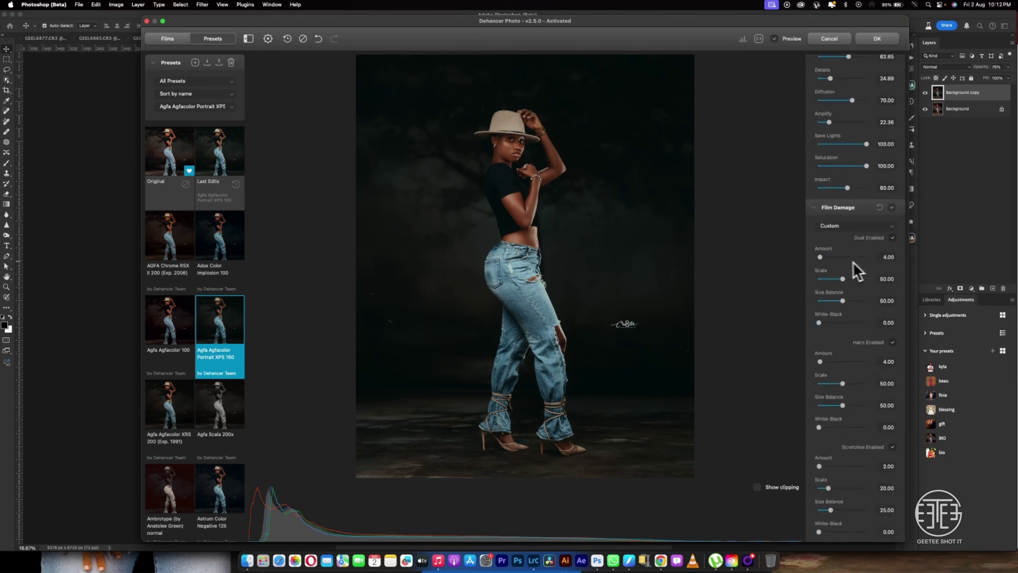
left_click(831, 229)
left_click(835, 247)
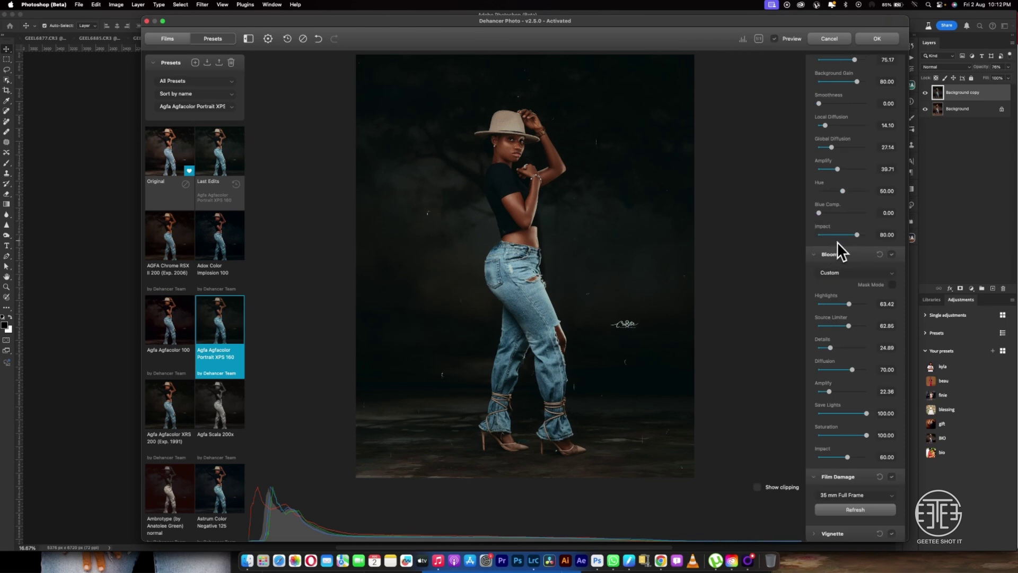
Try the 35 mm Half Frame and 120 type options for Film Damage, and turn the effect off
scroll(837, 249, "up", 8)
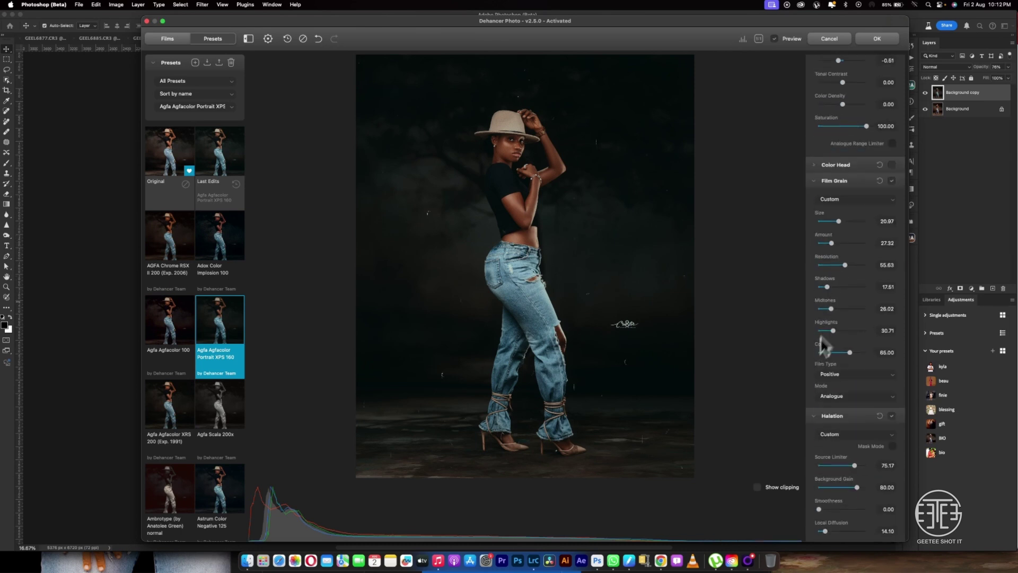
scroll(842, 291, "down", 7)
scroll(843, 293, "up", 1)
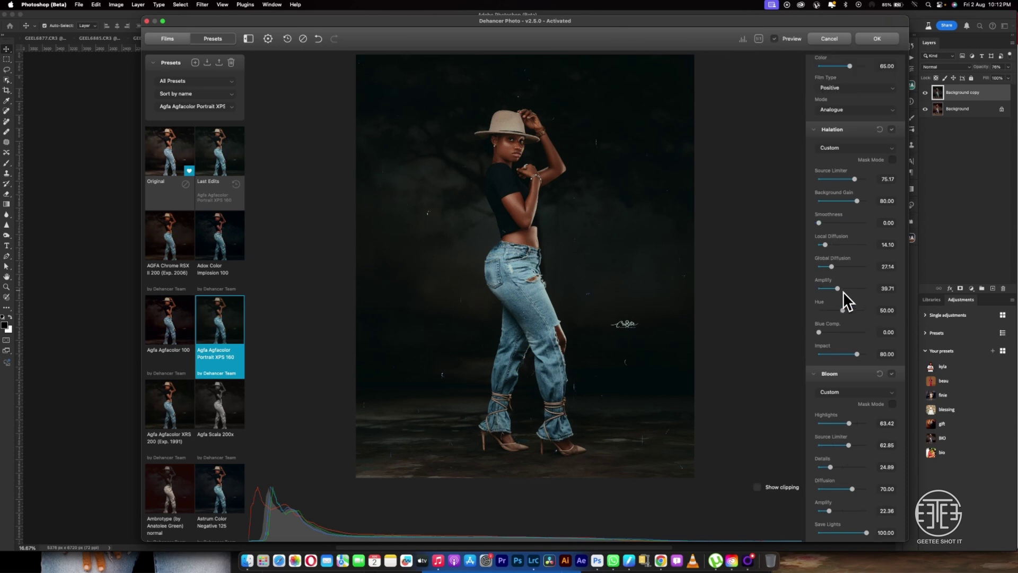
scroll(846, 320, "down", 3)
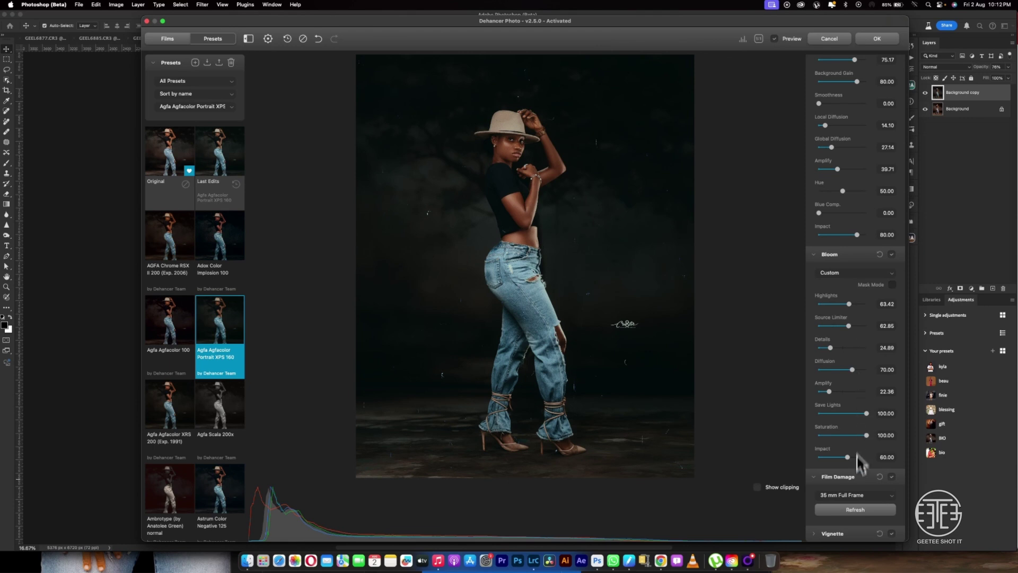
left_click(857, 499)
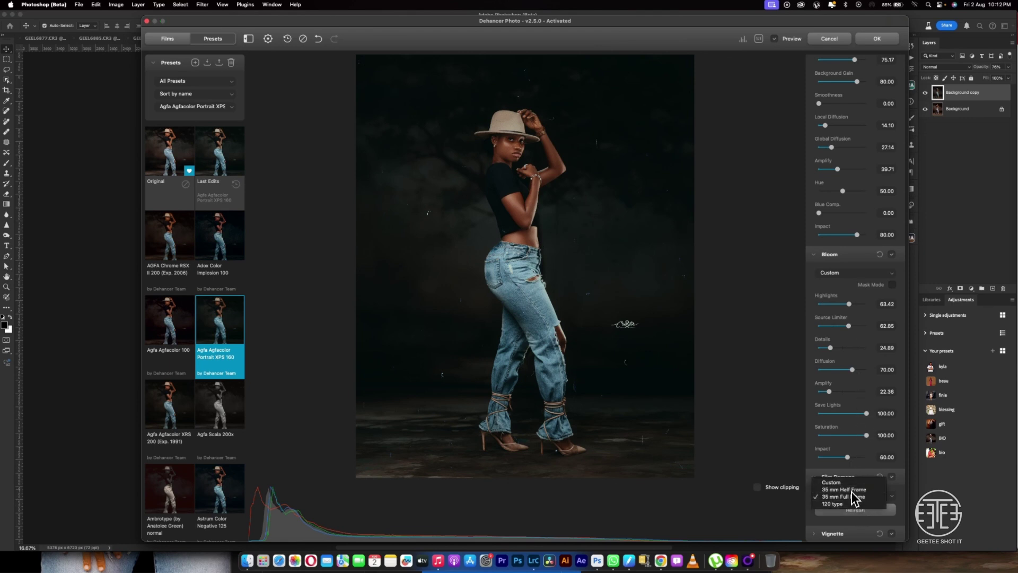
left_click(851, 491)
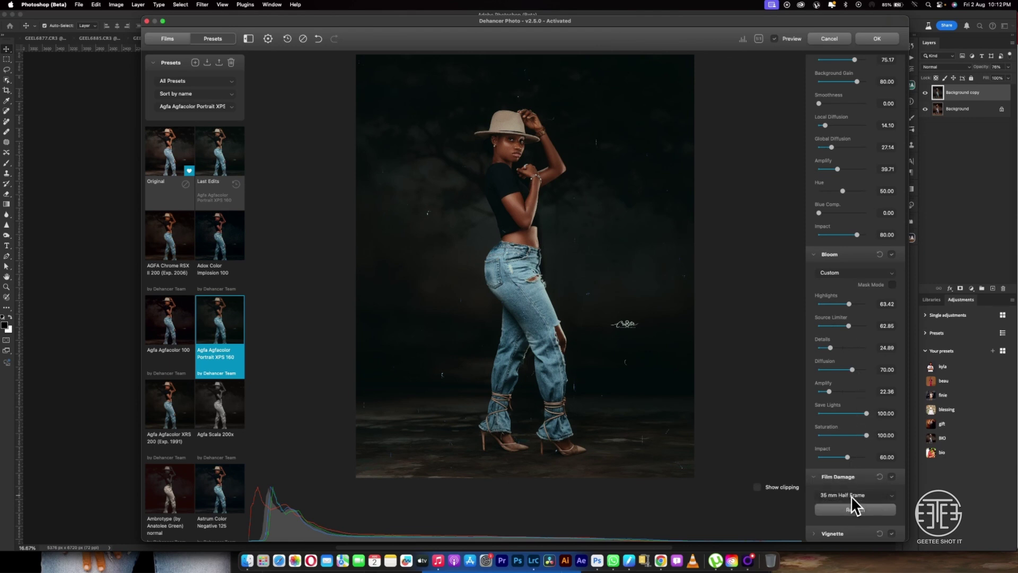
left_click(851, 495)
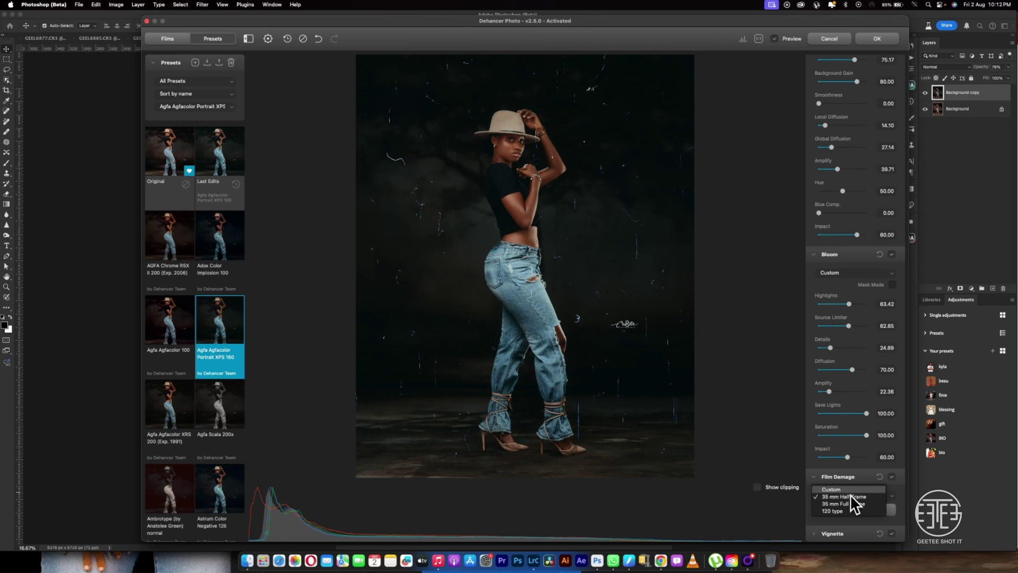
left_click(849, 516)
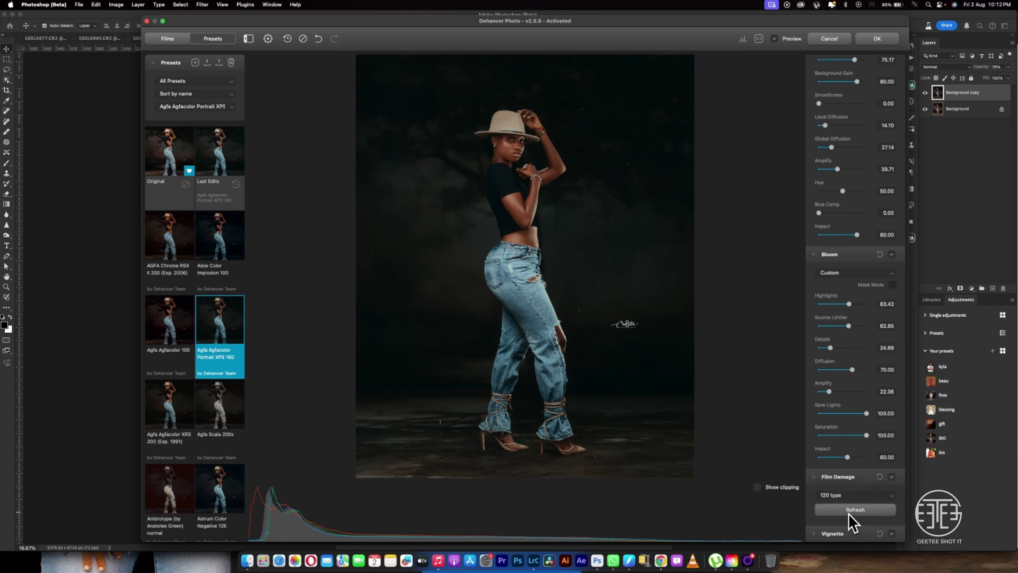
left_click(893, 475)
Turn off Film Grain and raise the Film Compression impact to about 71
scroll(890, 467, "up", 4)
scroll(875, 343, "up", 12)
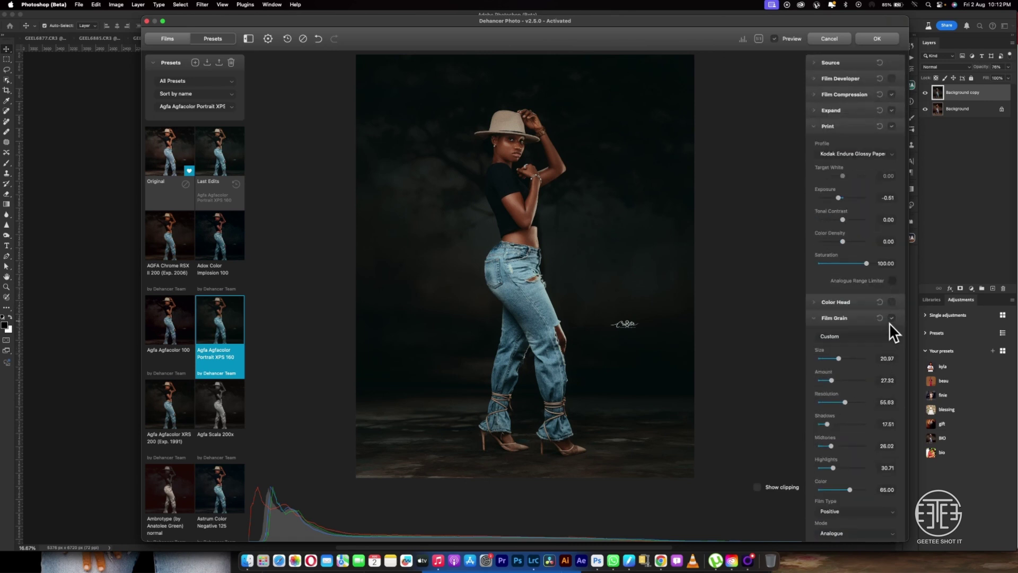
left_click(892, 318)
left_click(814, 318)
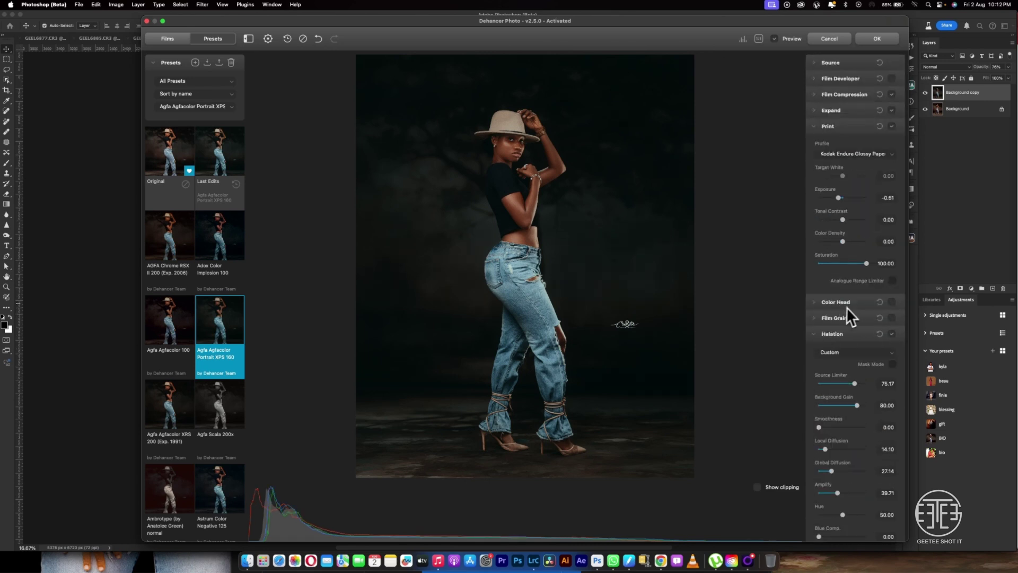
left_click(847, 94)
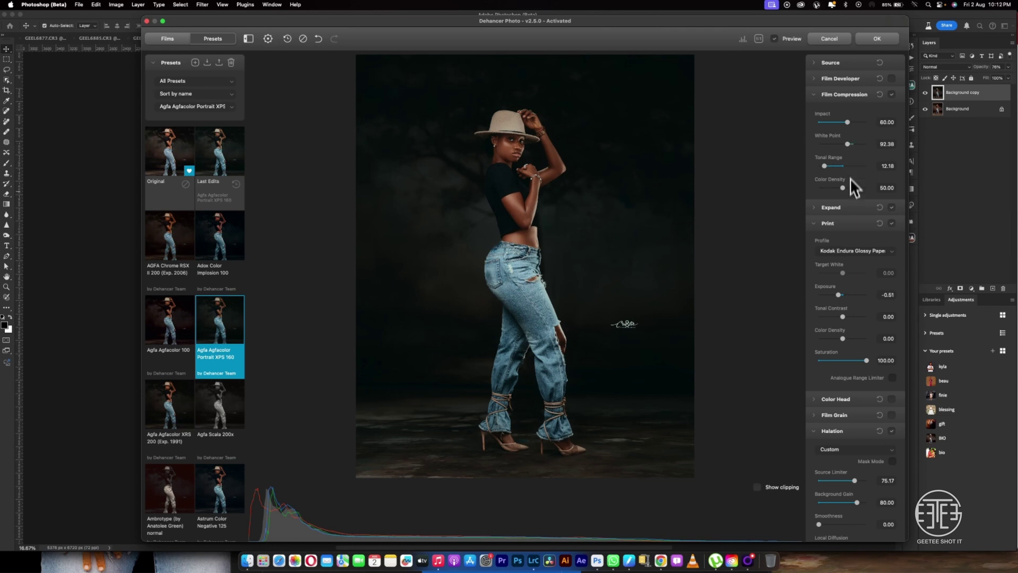
left_click_drag(847, 122, 852, 125)
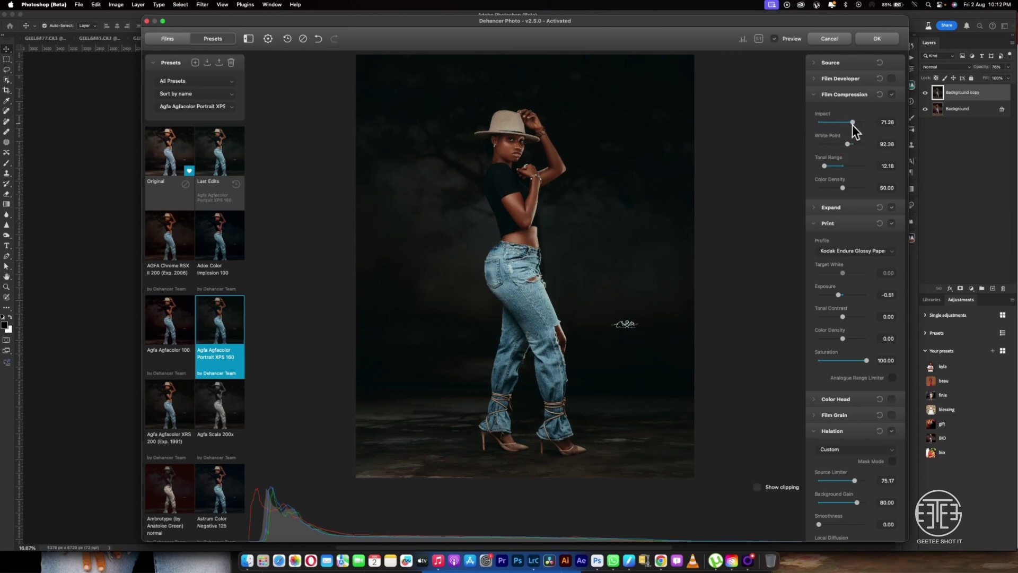
Enable Film Developer, try minimum Contrast Boost, Gamma Correction about 43 and Color Boost about -81, and close the filter without applying it
left_click(833, 82)
left_click(892, 79)
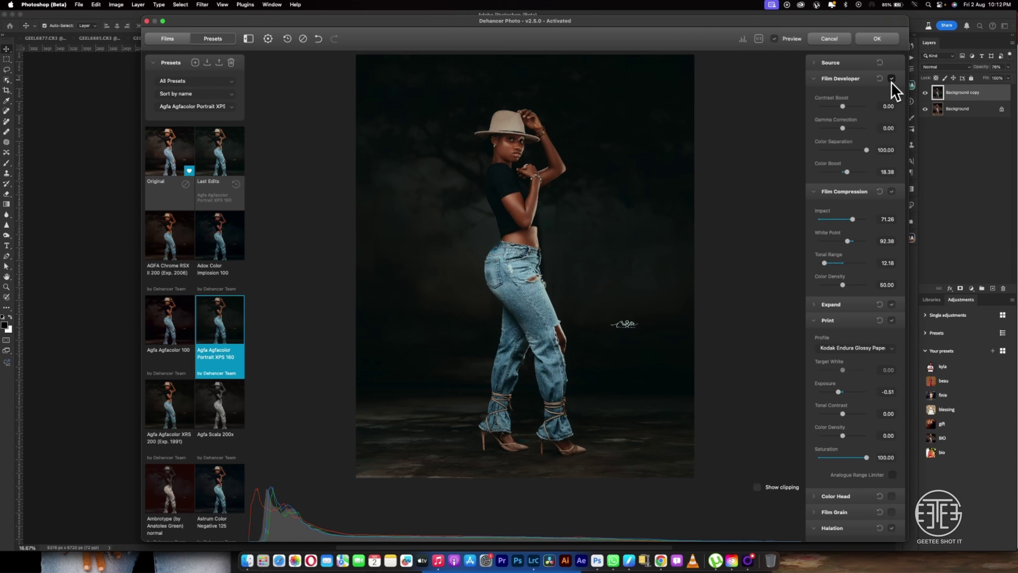
left_click_drag(886, 106, 895, 114)
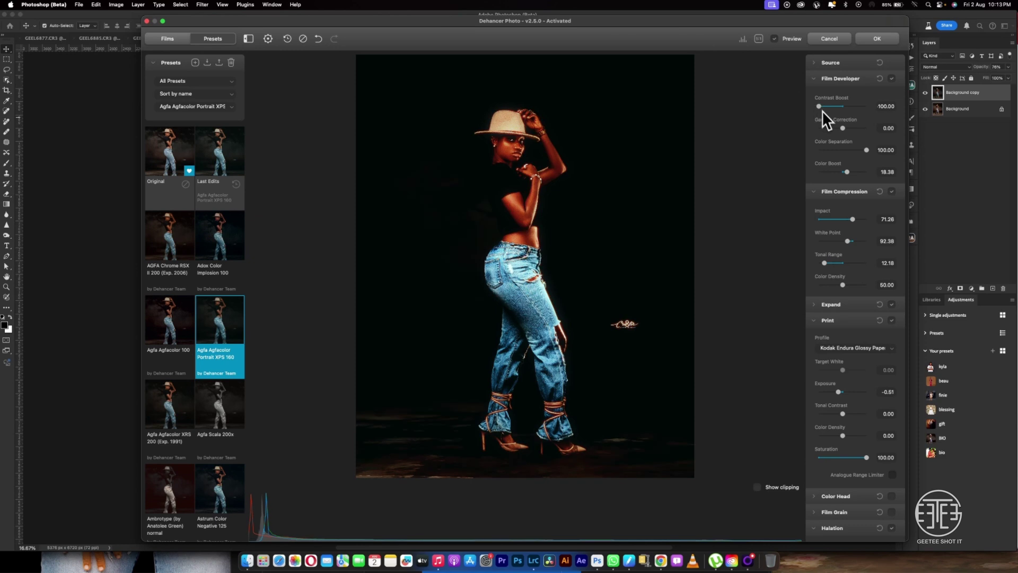
left_click_drag(843, 128, 864, 132)
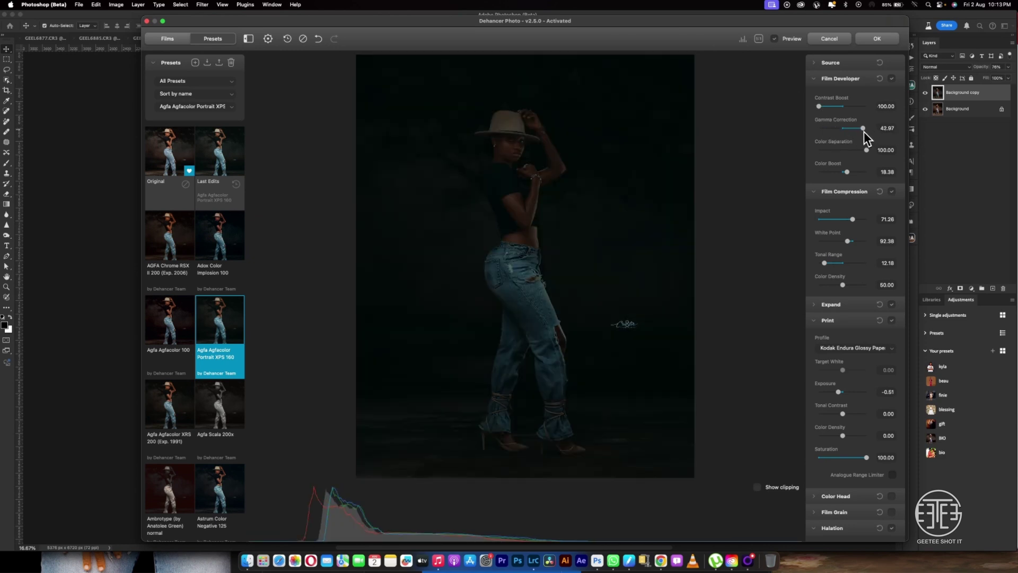
left_click_drag(847, 172, 823, 173)
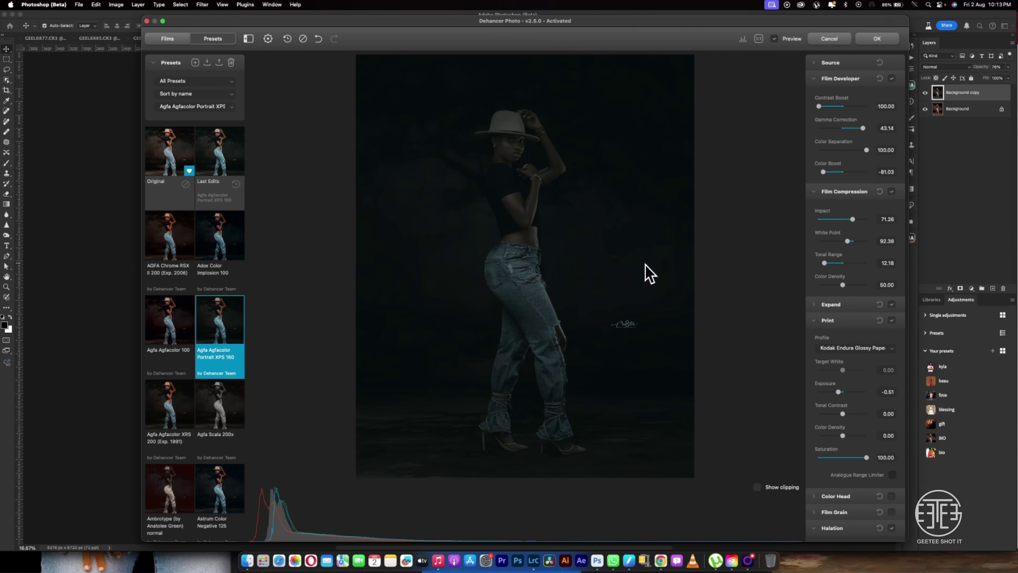
left_click(827, 43)
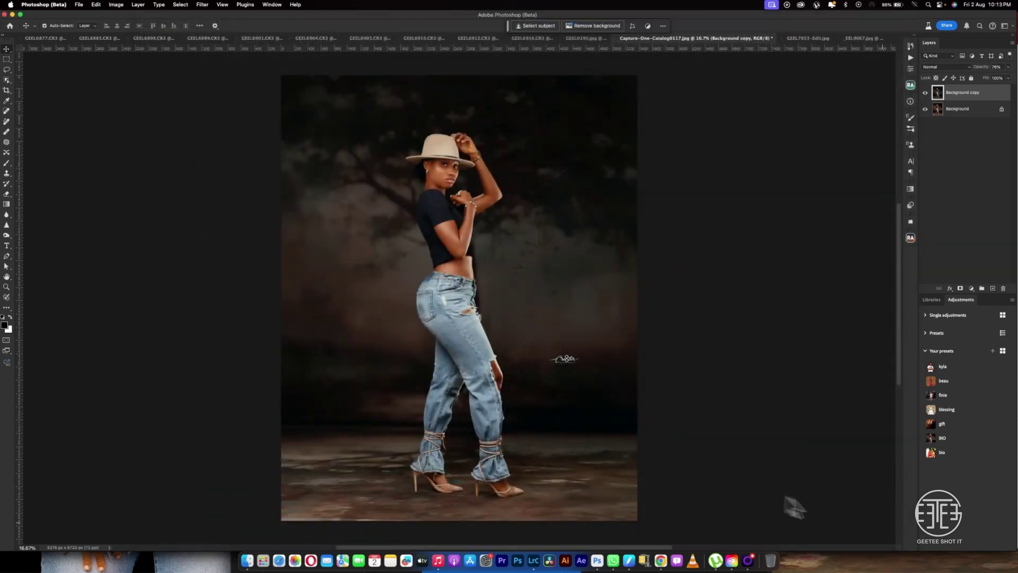